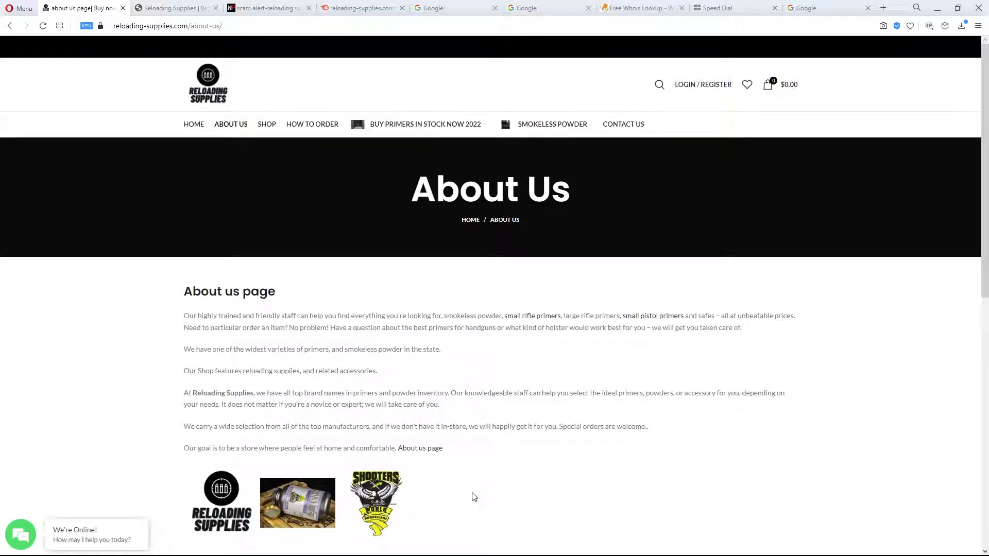
Return to the reloading-supplies.com home page via the header logo
click(199, 75)
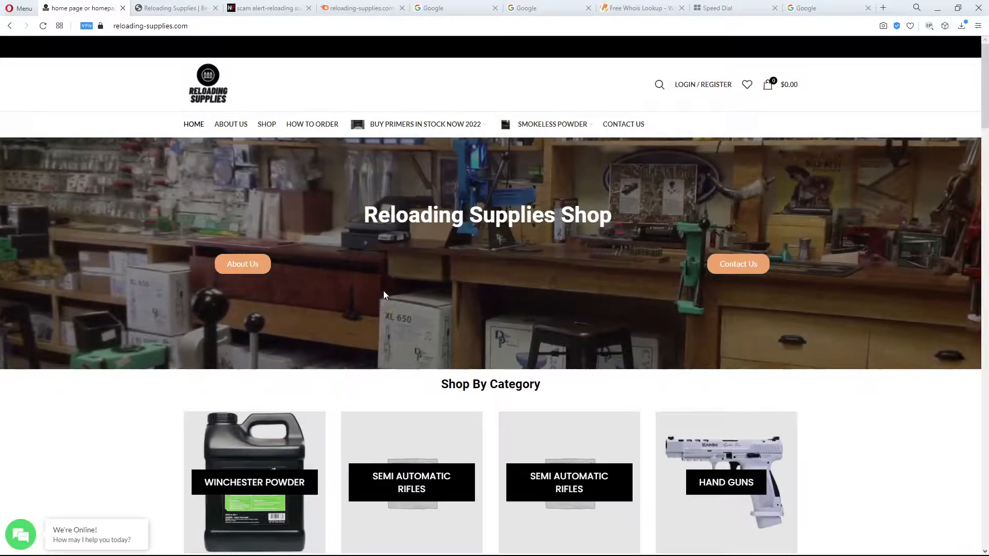
scroll(410, 290, down, 2)
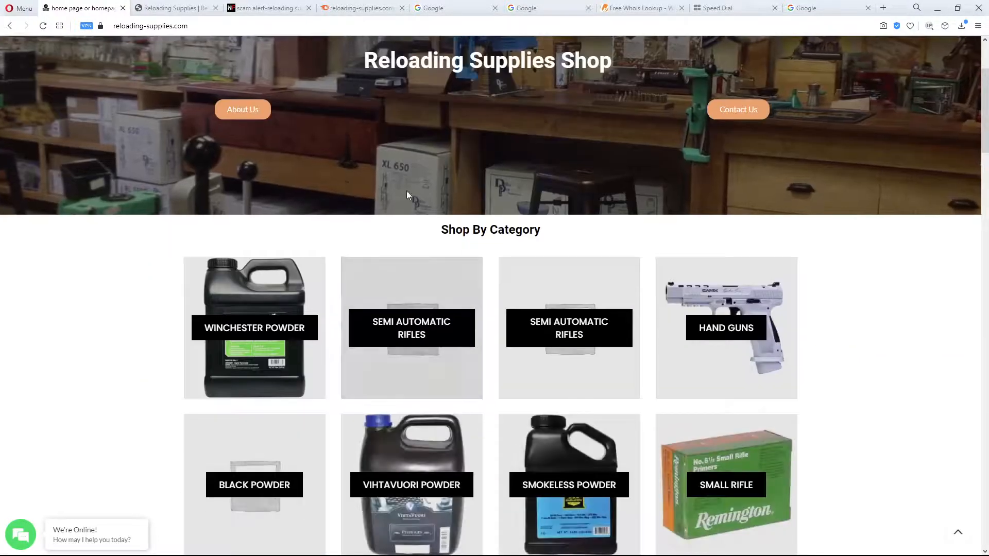
scroll(401, 274, down, 1)
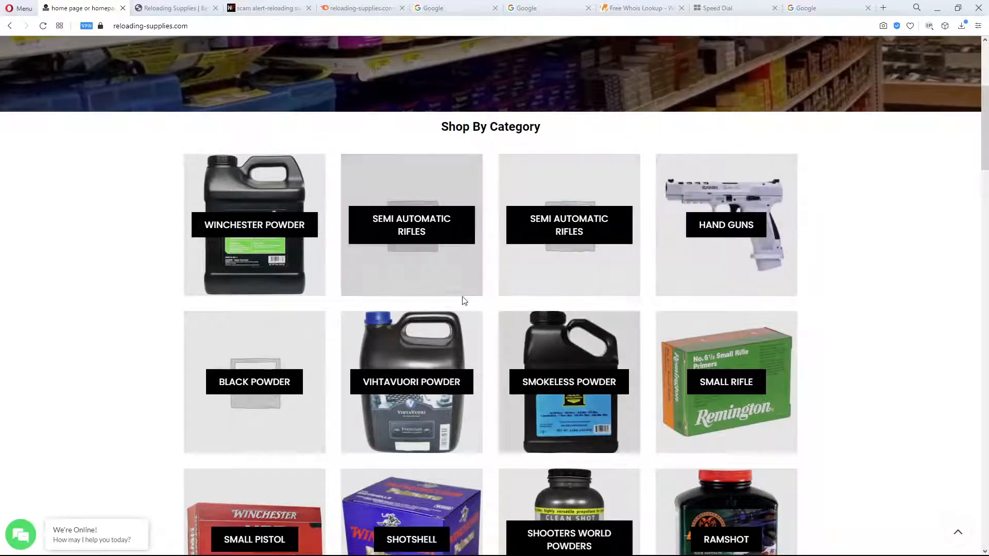
scroll(424, 326, down, 2)
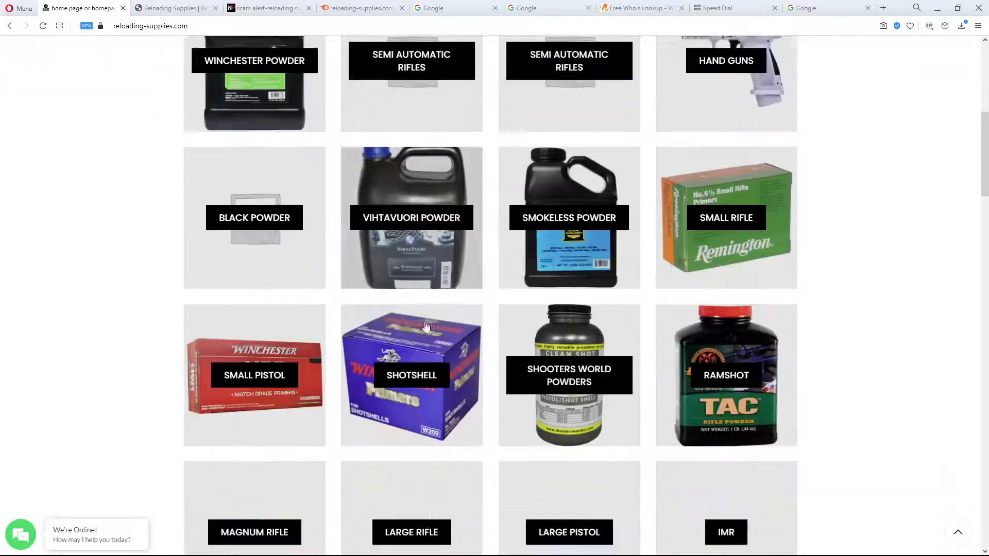
scroll(424, 326, down, 2)
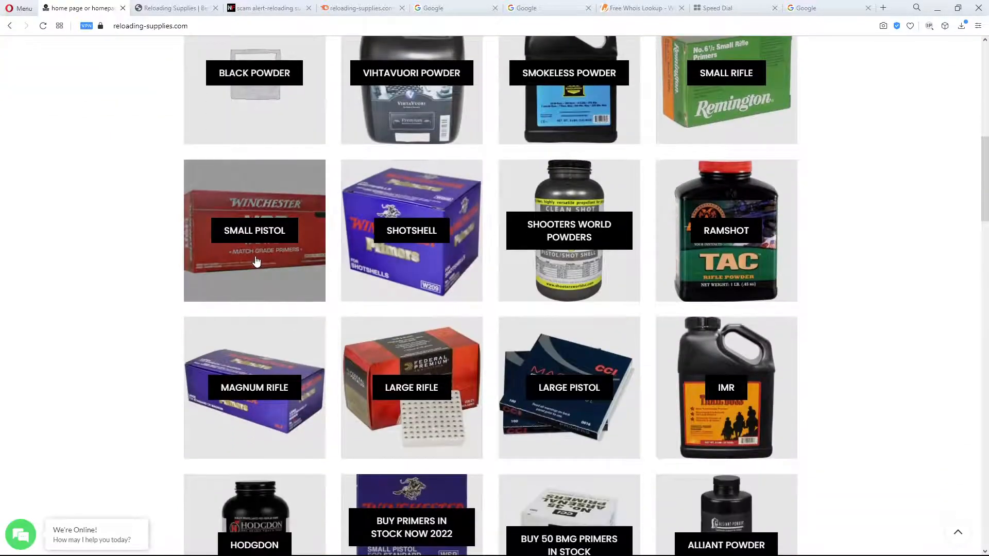
scroll(256, 262, down, 2)
scroll(347, 271, down, 2)
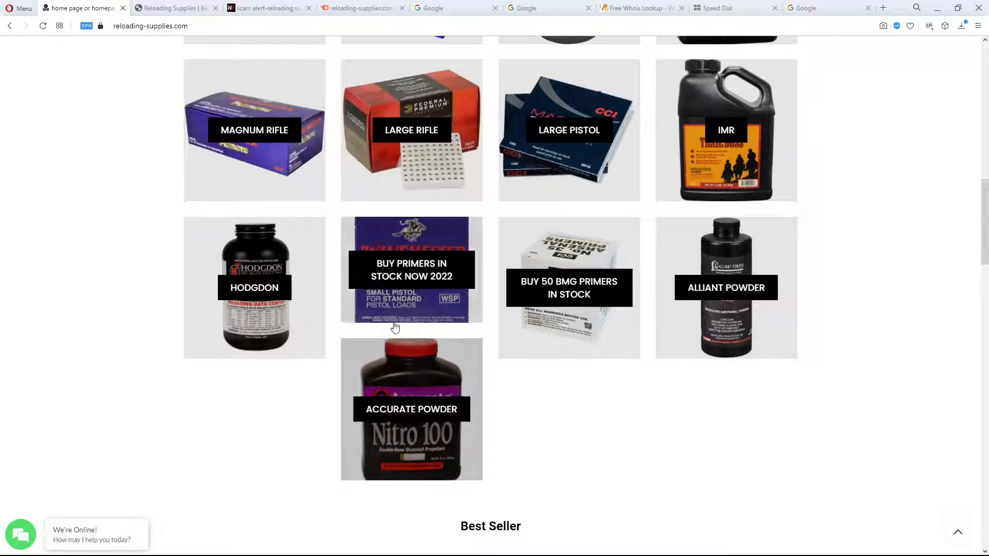
scroll(762, 463, down, 3)
scroll(675, 341, down, 1)
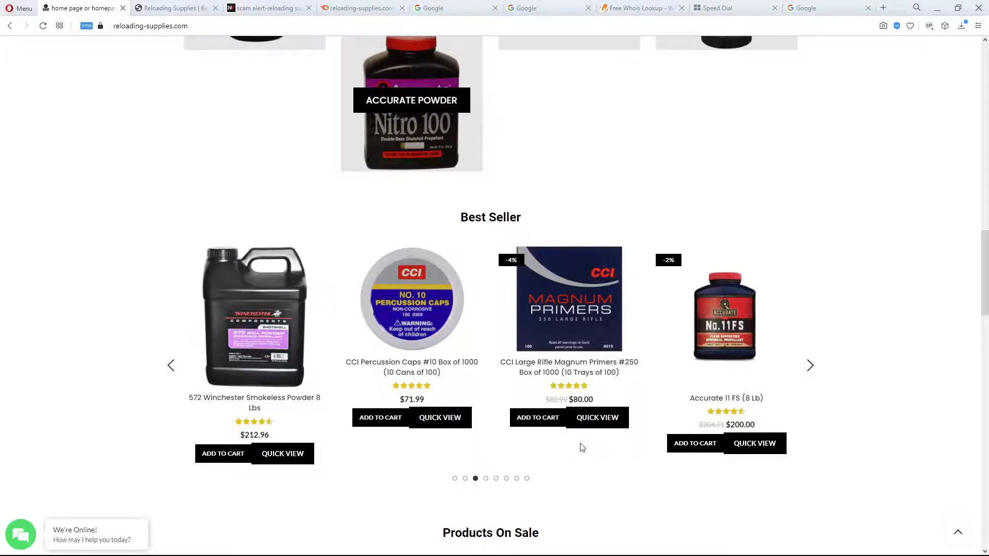
scroll(669, 472, down, 2)
scroll(619, 448, down, 2)
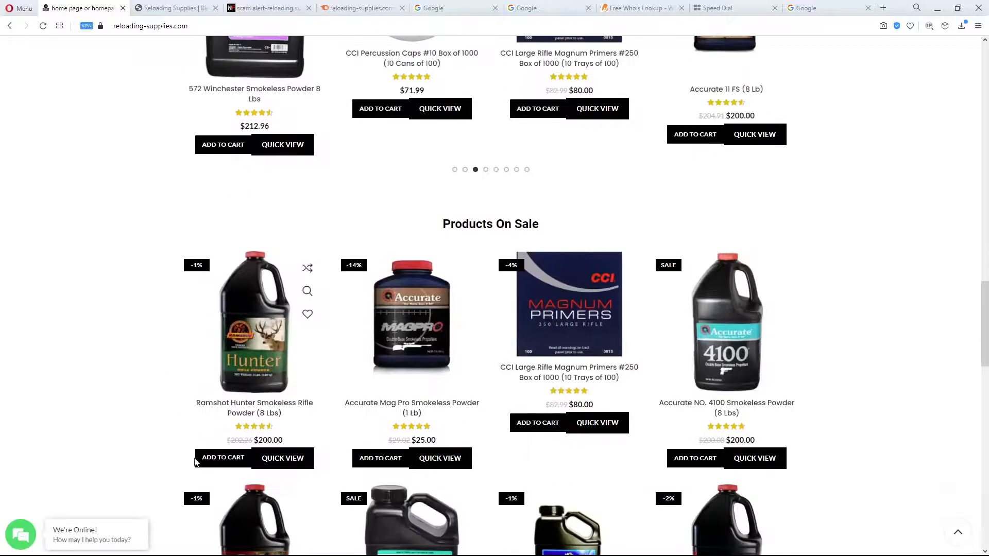
scroll(604, 448, down, 2)
scroll(610, 434, down, 2)
mouse_move(570, 462)
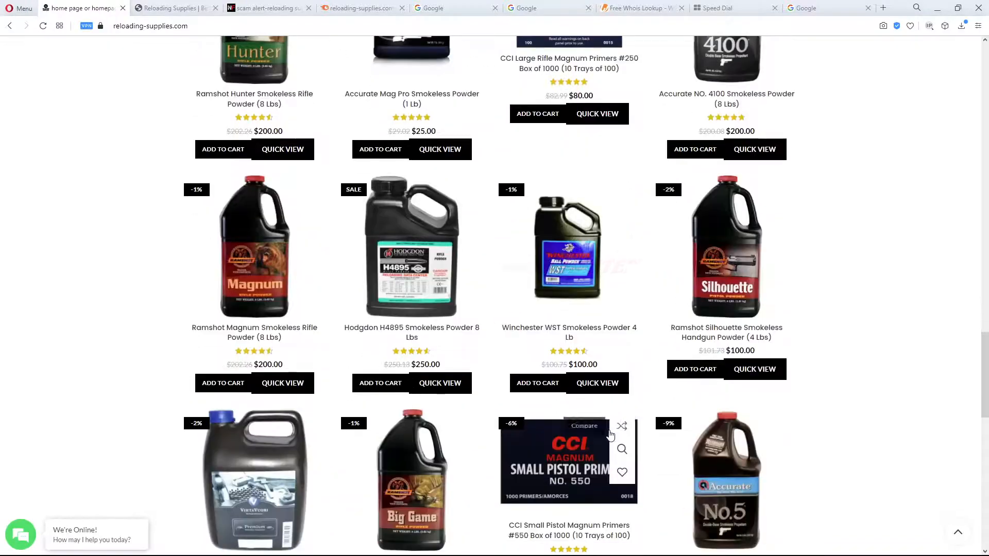
scroll(238, 397, down, 2)
scroll(239, 396, down, 2)
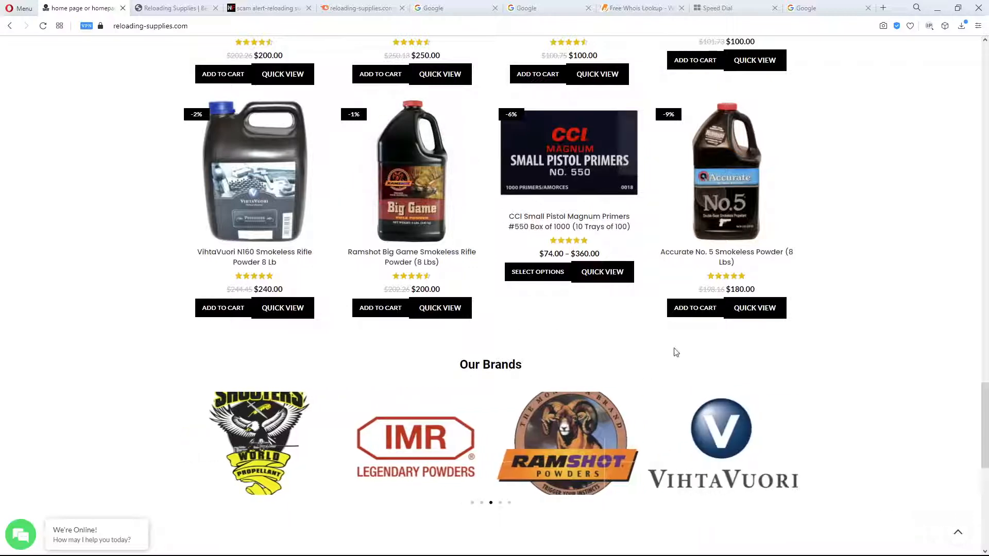
scroll(583, 391, down, 3)
scroll(429, 380, down, 3)
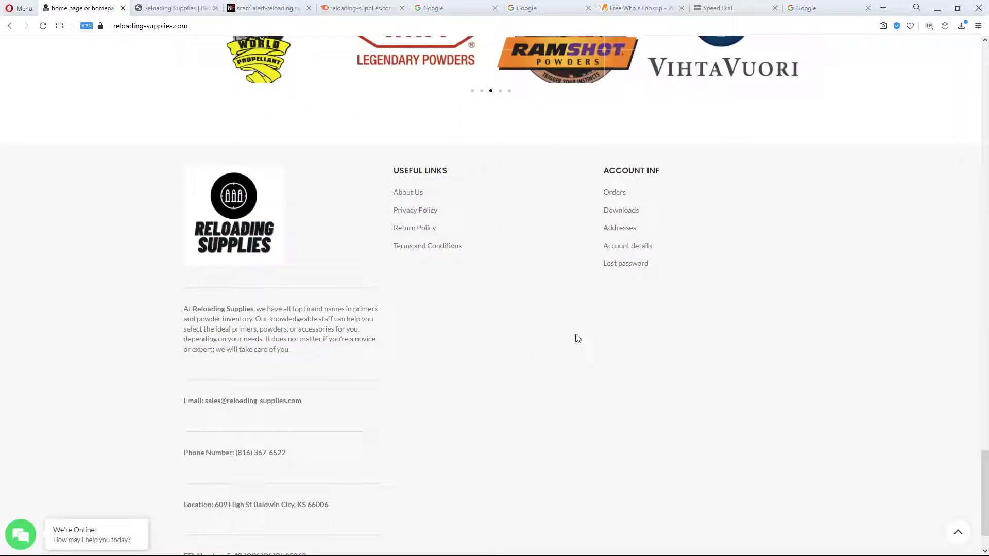
scroll(441, 209, down, 1)
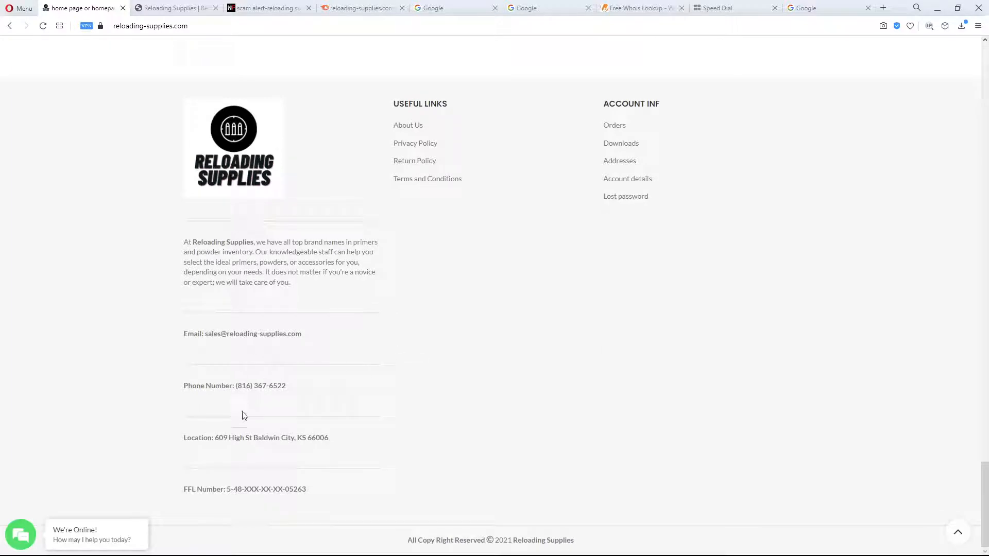
Highlight the footer's Baldwin City street address and the shop's staff description sentences
drag(234, 438, 391, 448)
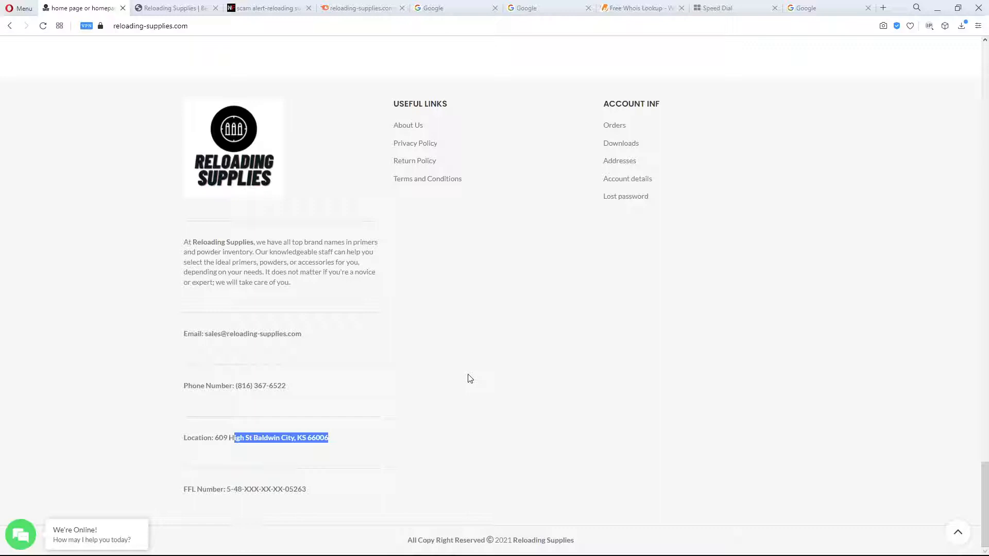
click(309, 262)
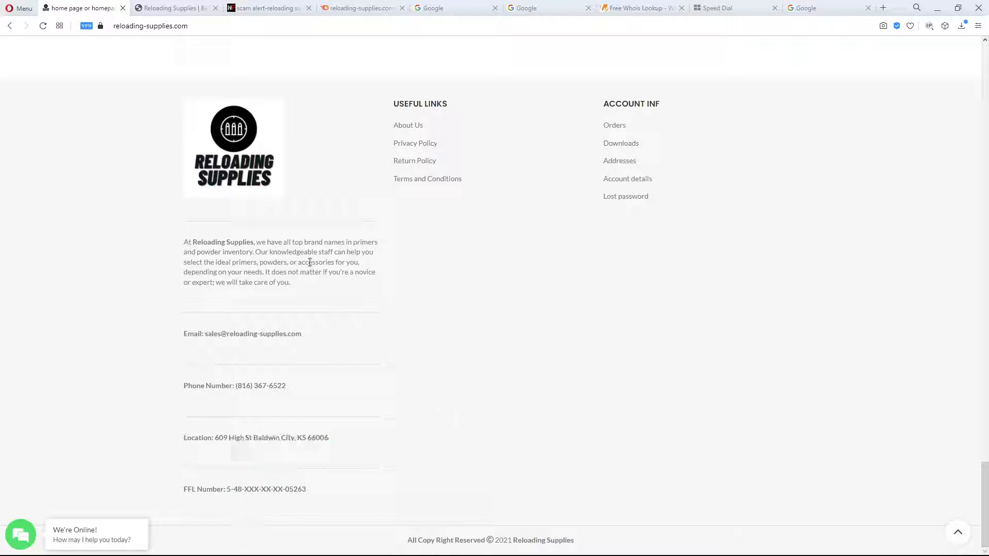
drag(256, 251, 293, 283)
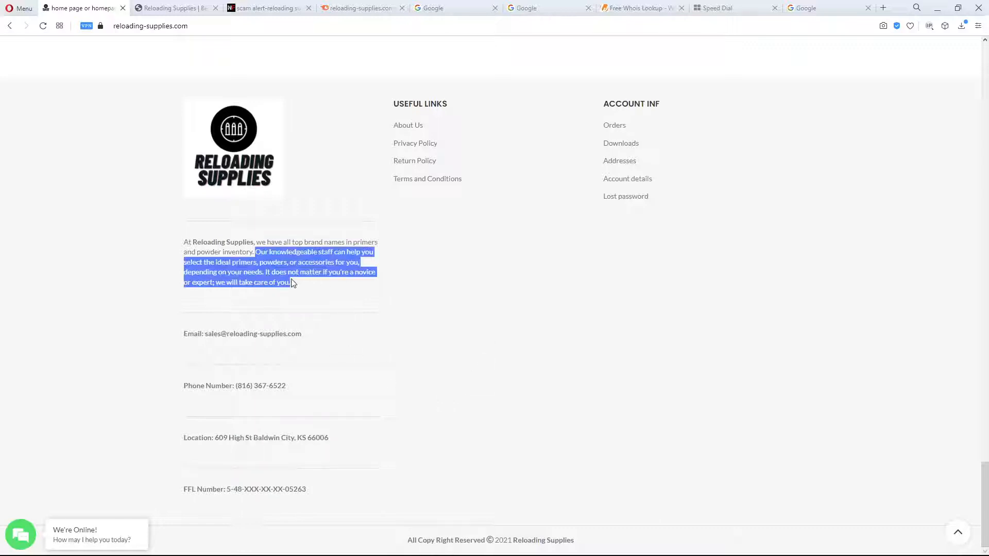
click(394, 332)
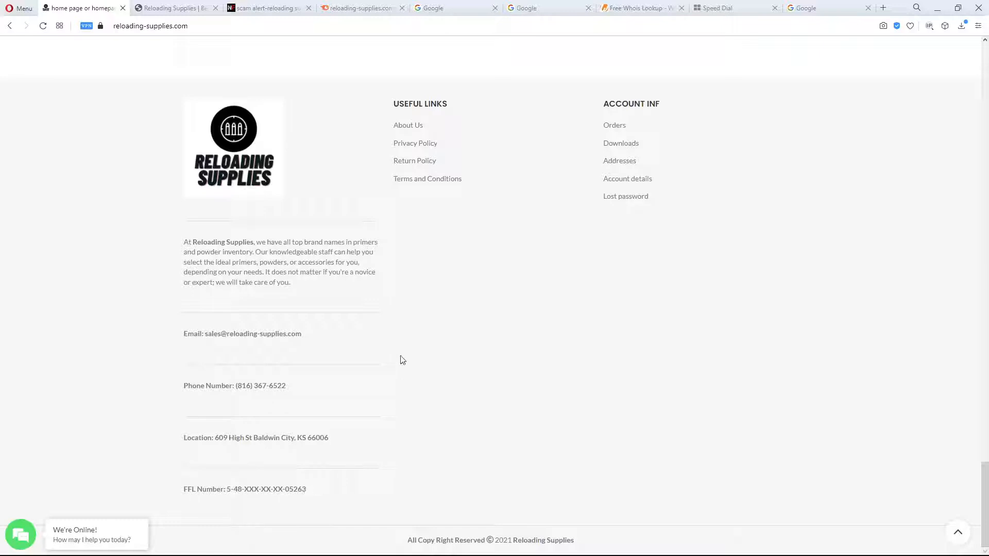
Run a Google search for "atf ffl ez" to find the license verification tool
click(432, 8)
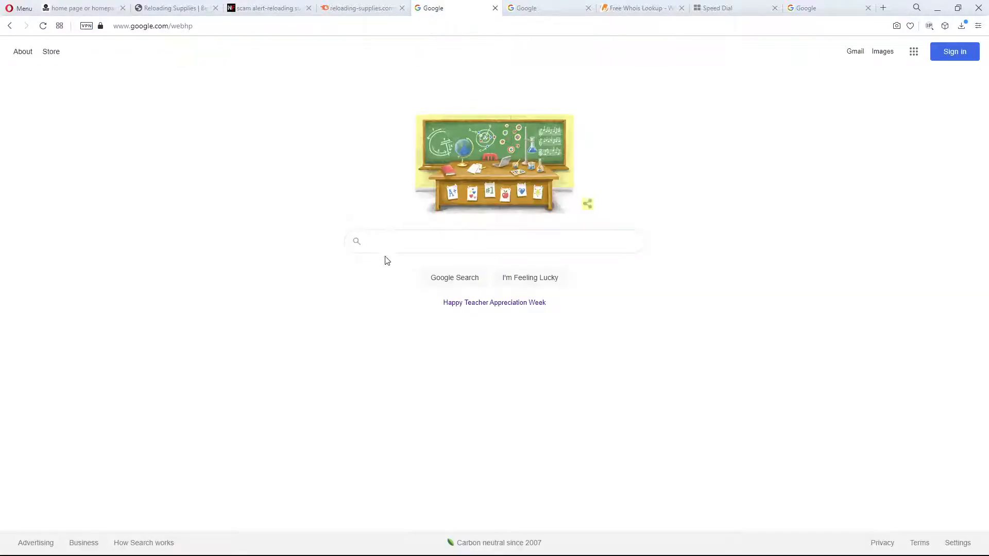
click(391, 241)
text(a)
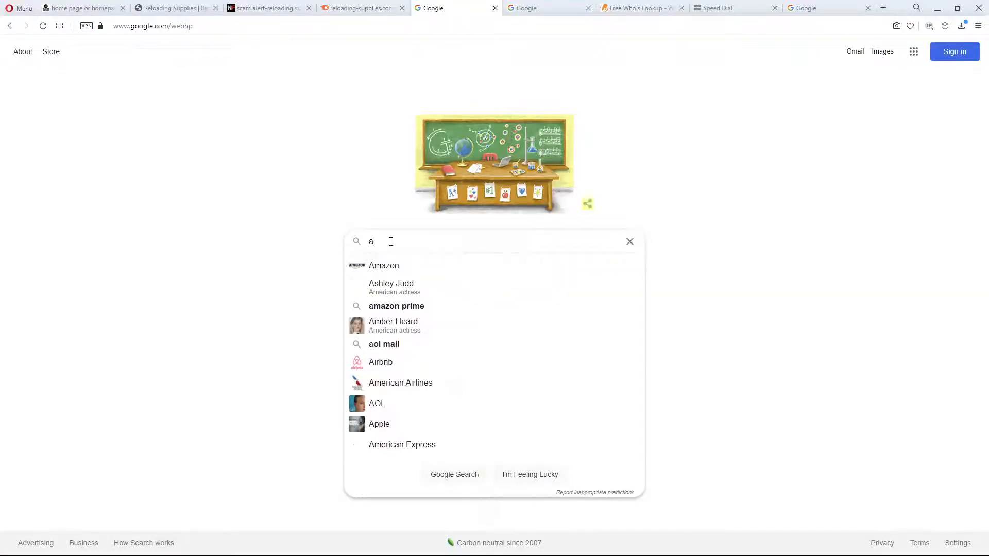
text(tf ff)
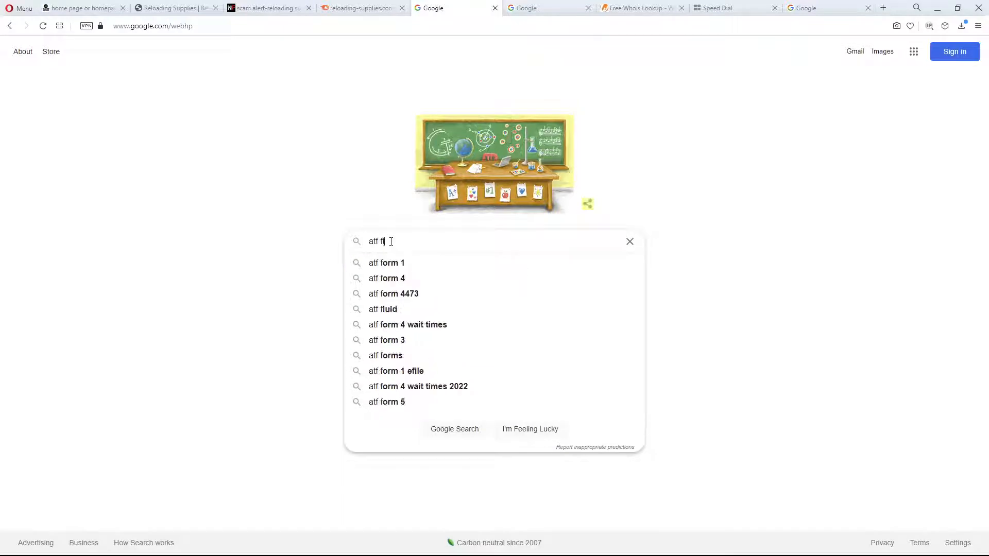
text(l ez)
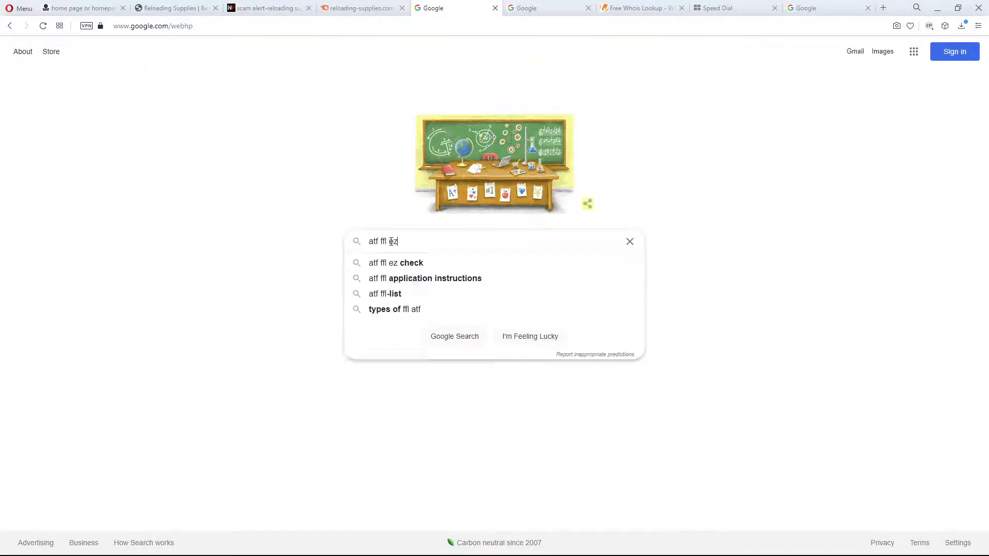
key(Return)
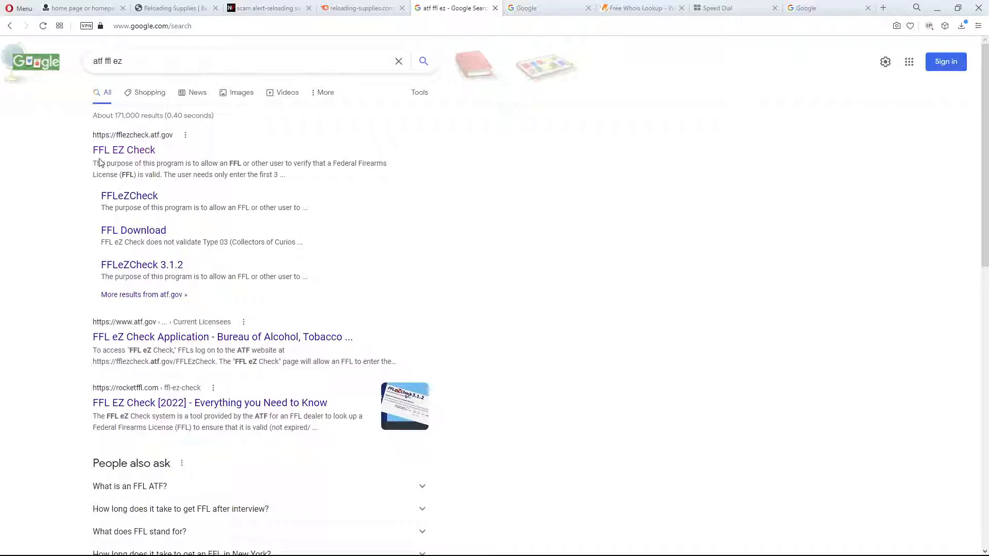
Submit FFL number 5-48-05263 in ATF eZ Check, revealing licensee SMARTGUNZ, LLC in Baldwin City
click(108, 151)
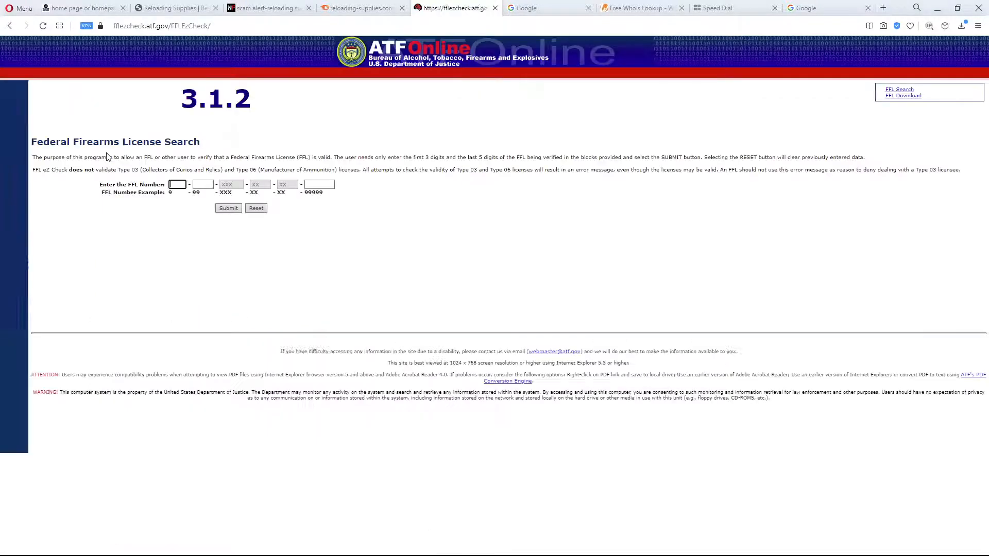
key(Tab)
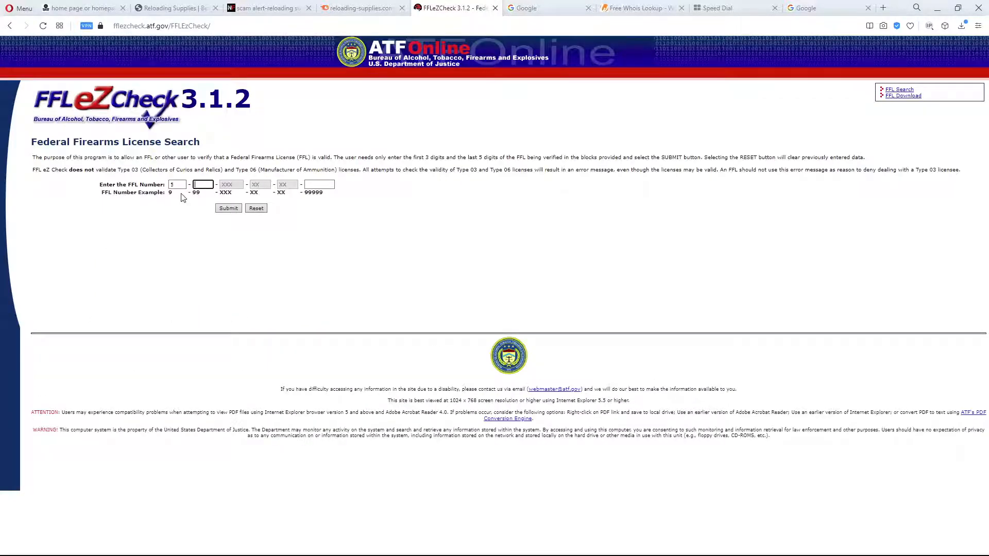
key(Tab)
click(228, 209)
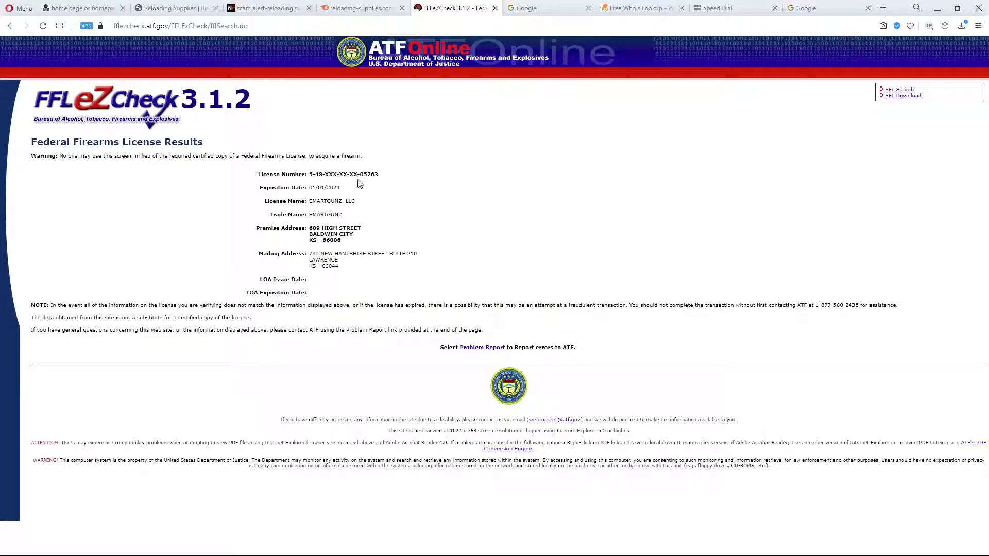
click(83, 8)
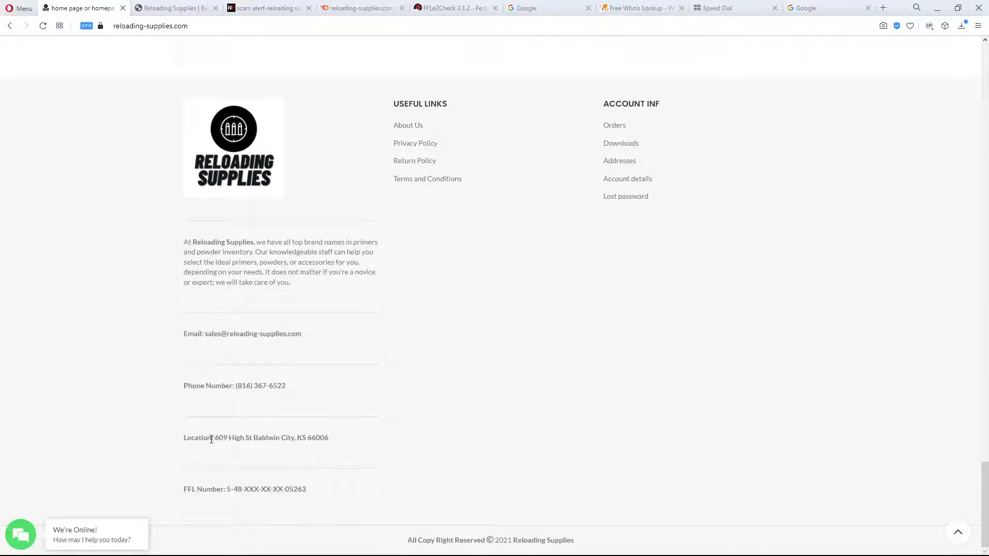
Compare the shop's street address with the licensee's premise address, then select the SMARTGUNZ trade name
drag(216, 438, 363, 434)
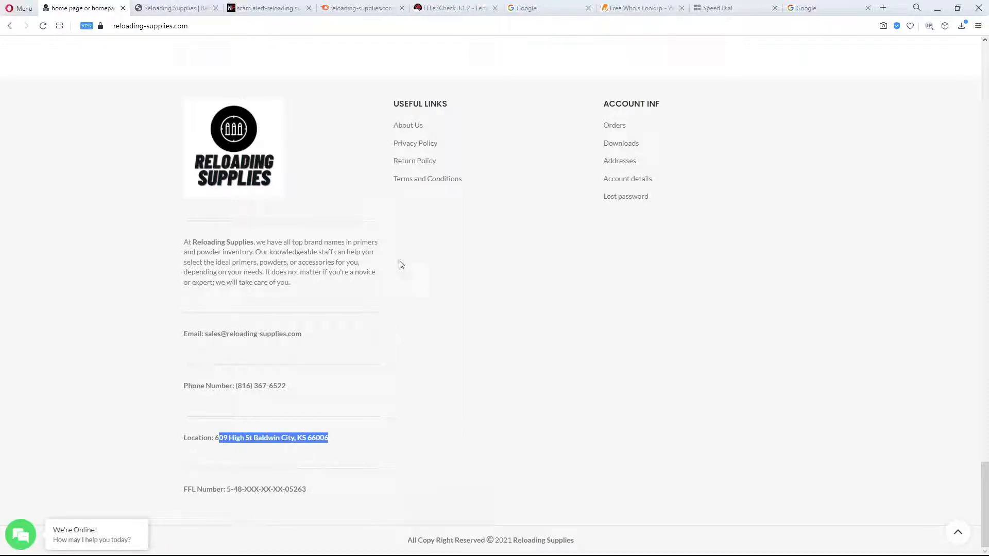
click(443, 6)
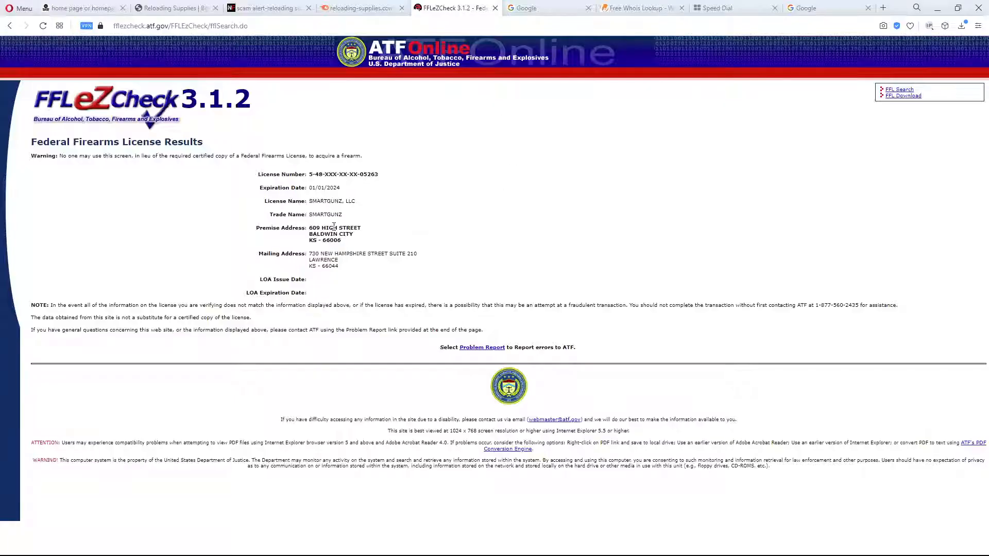
mouse_move(334, 227)
mouse_down()
mouse_move(361, 246)
mouse_move(350, 244)
mouse_up()
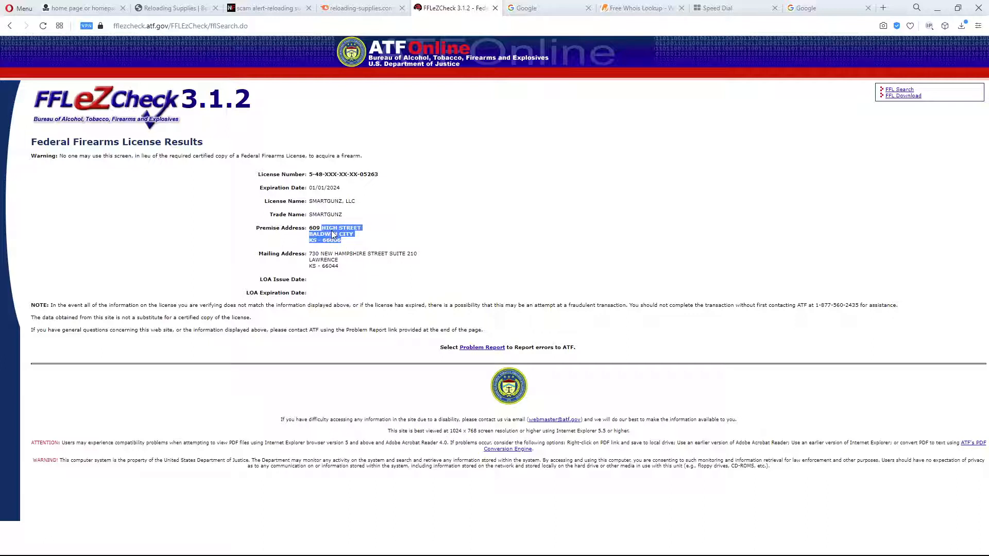
click(399, 253)
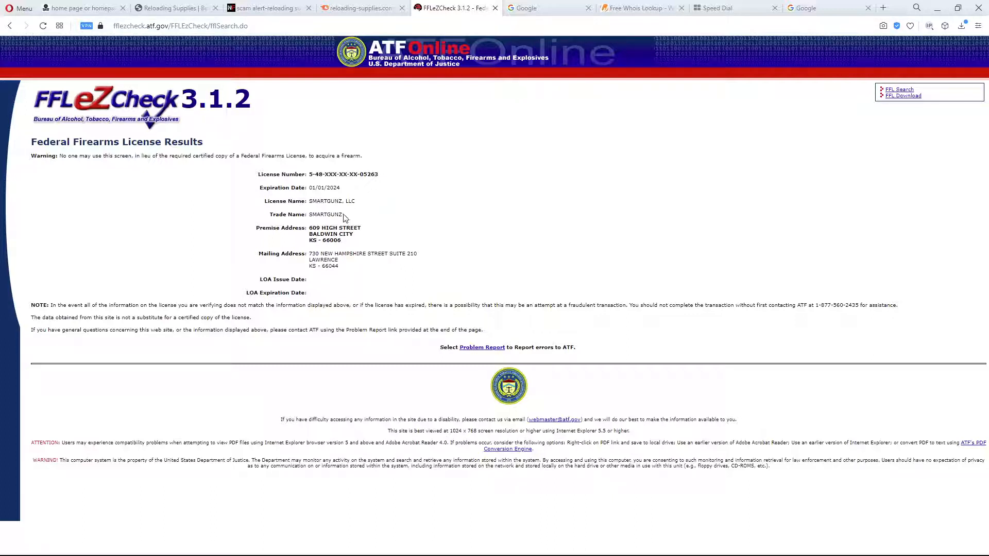
drag(344, 214, 315, 214)
Search Google for SMARTGUNZ and open the smartgunz.co company website result
click(533, 7)
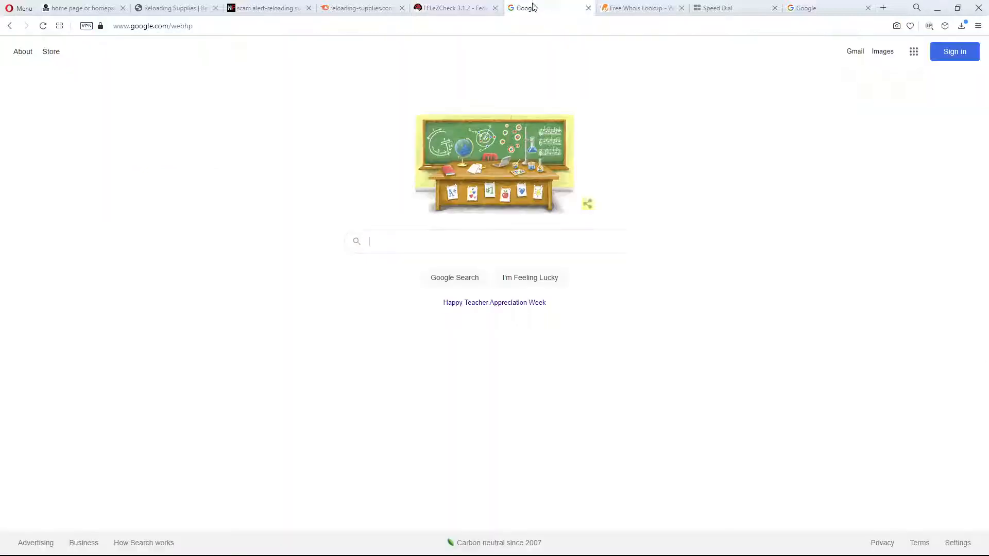
click(426, 241)
text(SMARTGUNZ)
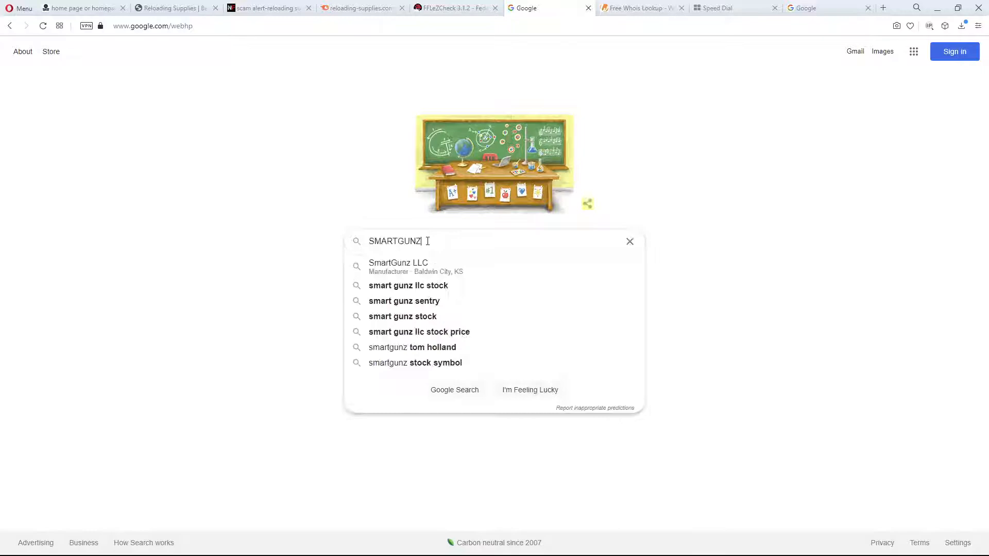
key(Return)
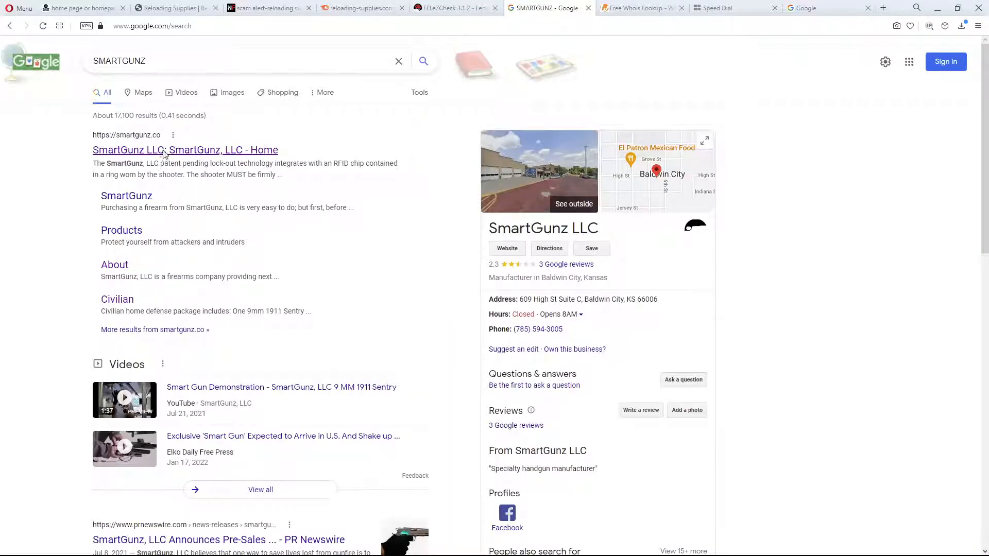
click(164, 149)
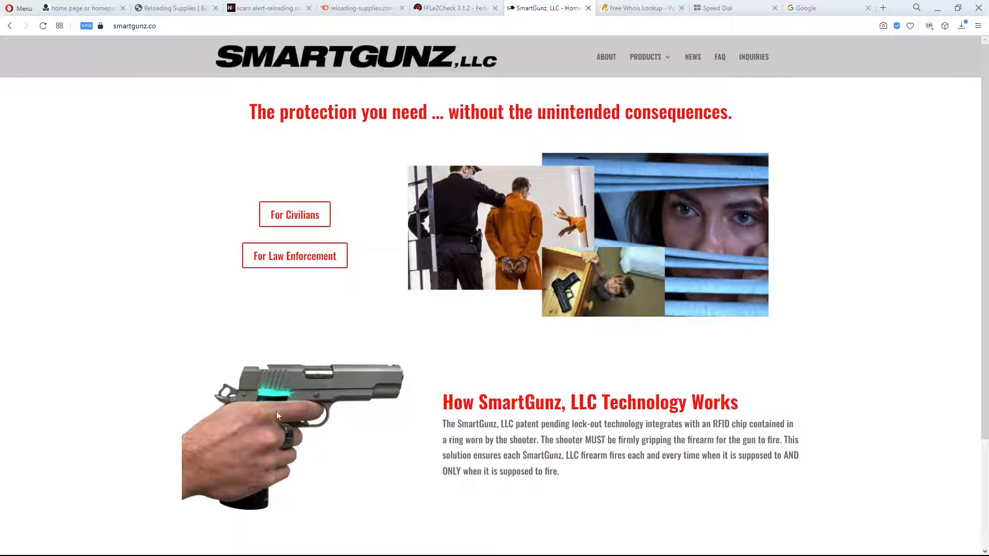
scroll(379, 408, down, 2)
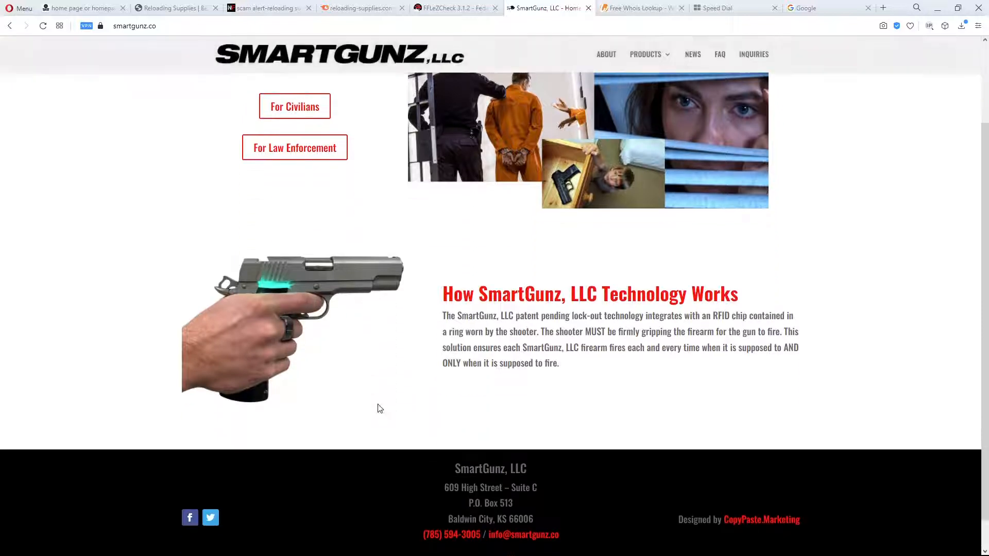
scroll(379, 409, down, 1)
Highlight SmartGunz's footer street address and Baldwin City line, then return to reloading-supplies.com's footer
drag(445, 453, 514, 464)
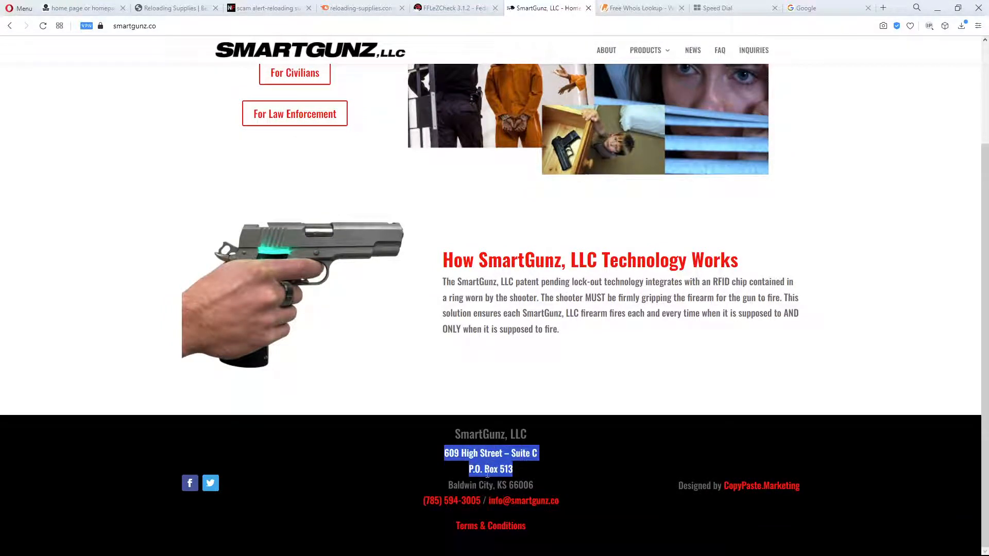
click(506, 483)
drag(472, 486, 496, 484)
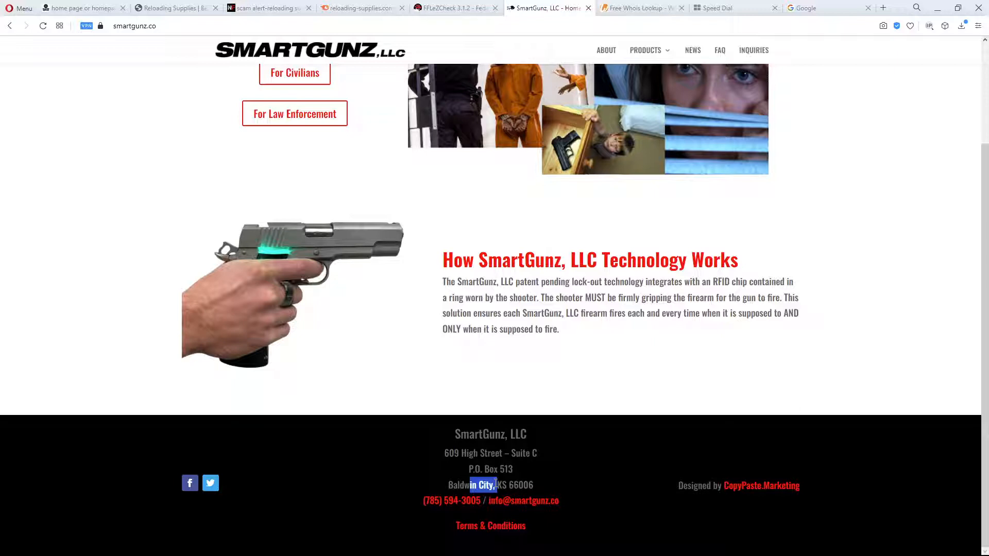
click(499, 368)
click(68, 11)
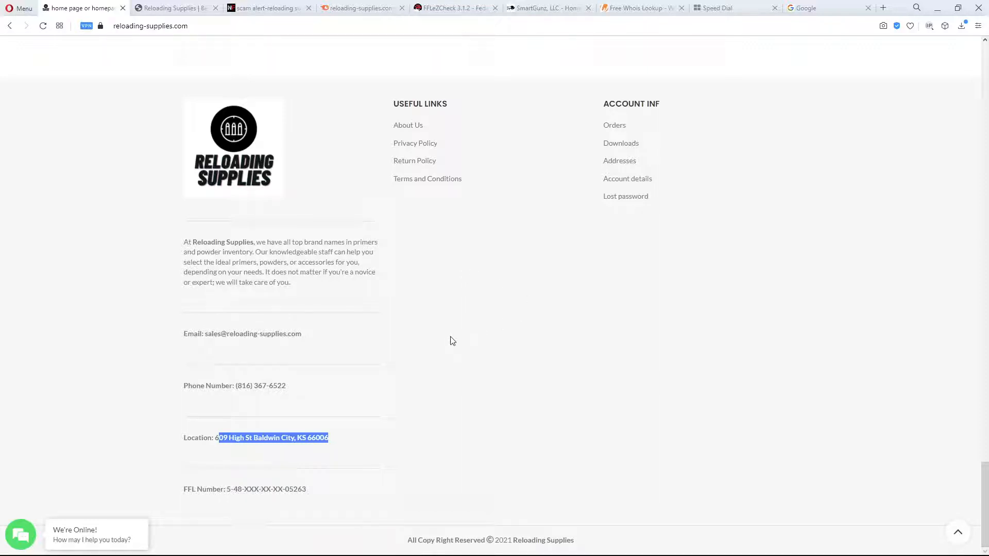
Open the privacy policy and highlight the Reloading Supplies name and the Vance Outdoors mention
click(405, 144)
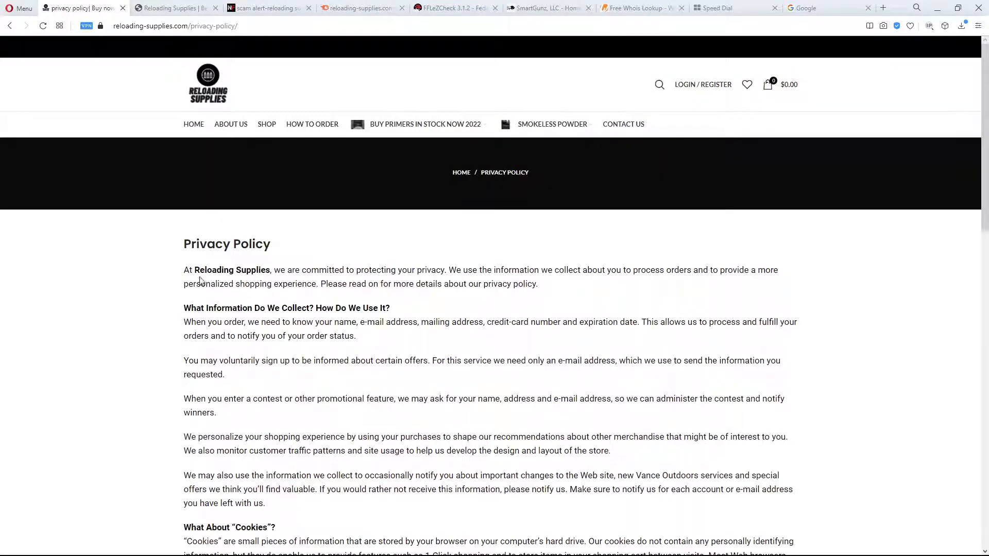
drag(199, 270, 280, 269)
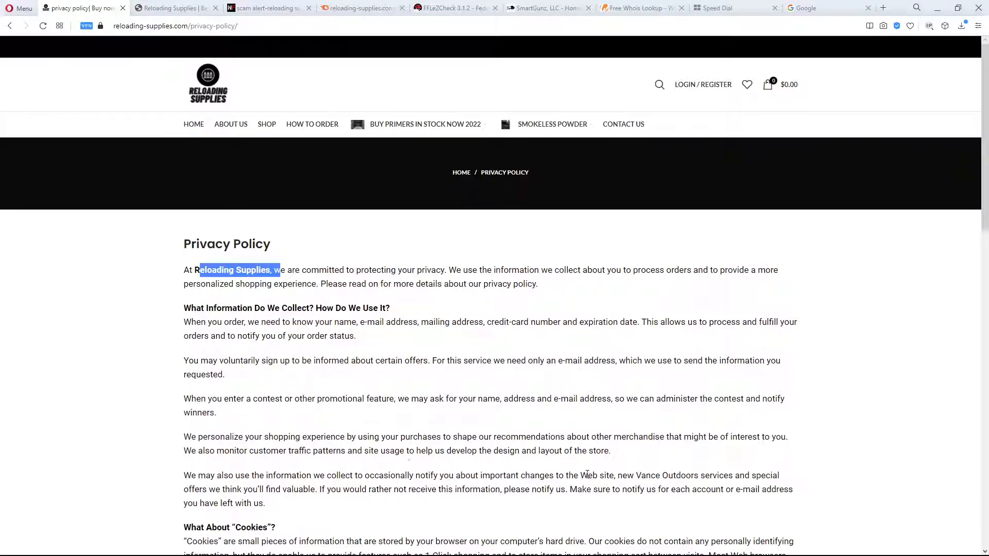
drag(636, 474, 699, 476)
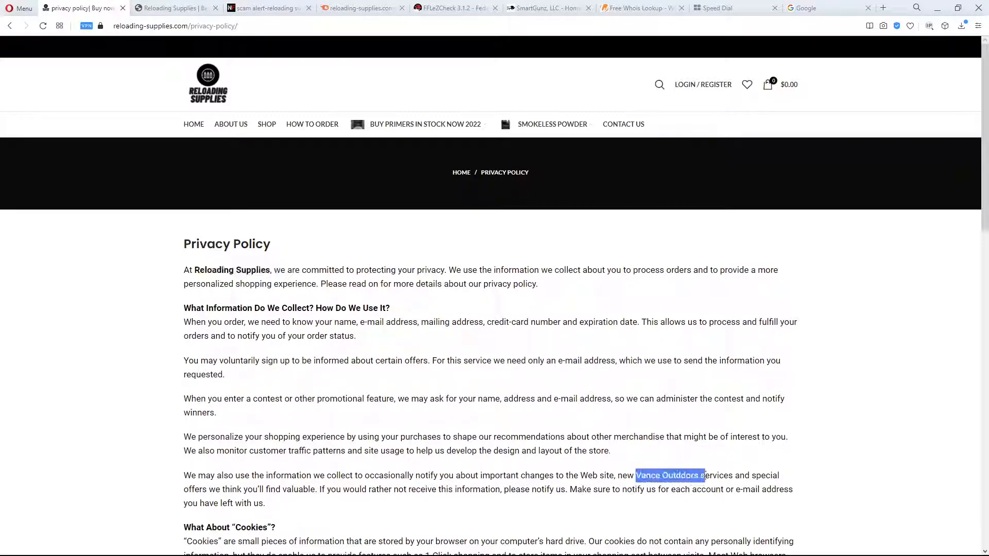
scroll(529, 508, down, 3)
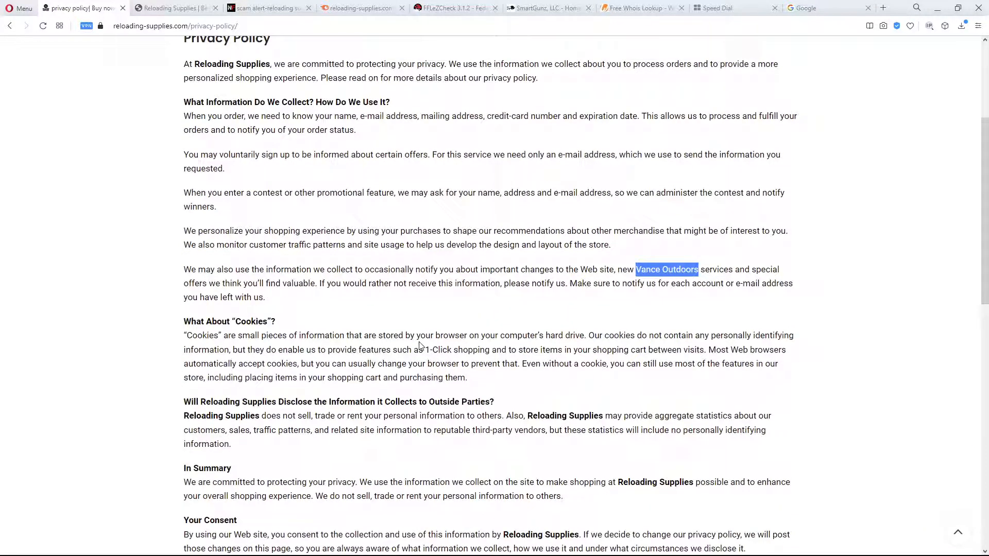
Select the 'We may also use the information…' sentence mentioning Vance Outdoors services for copying
click(346, 269)
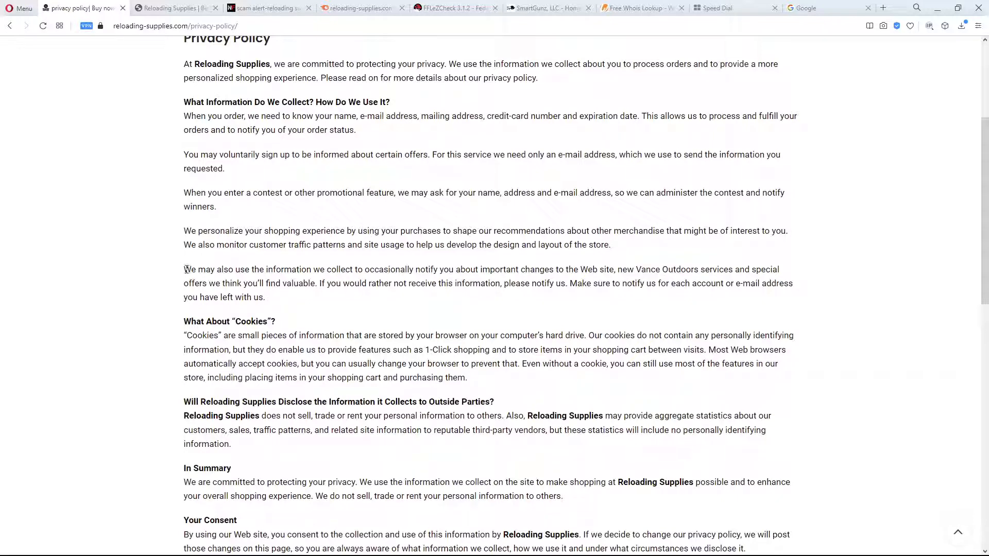
drag(184, 270, 317, 284)
key(ctrl+c)
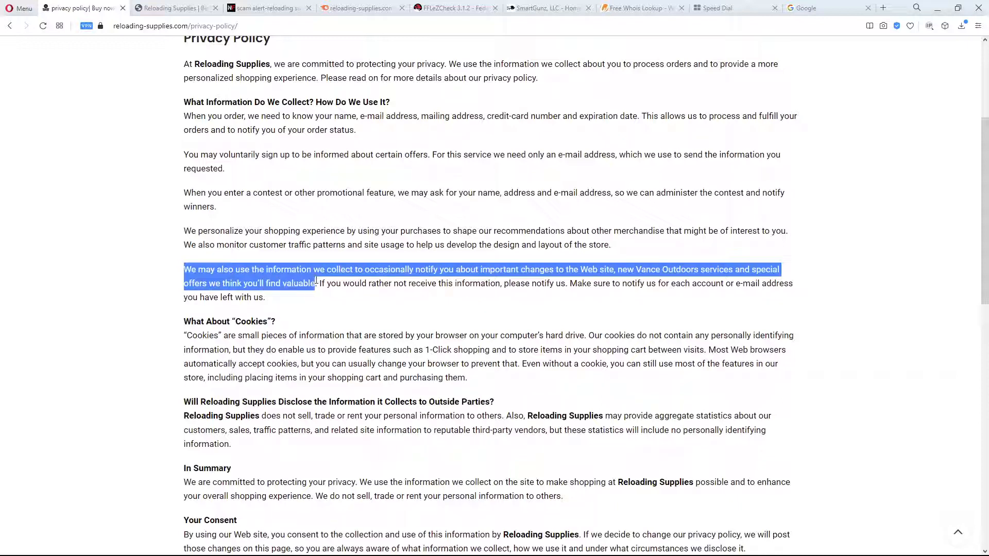
drag(317, 284, 315, 283)
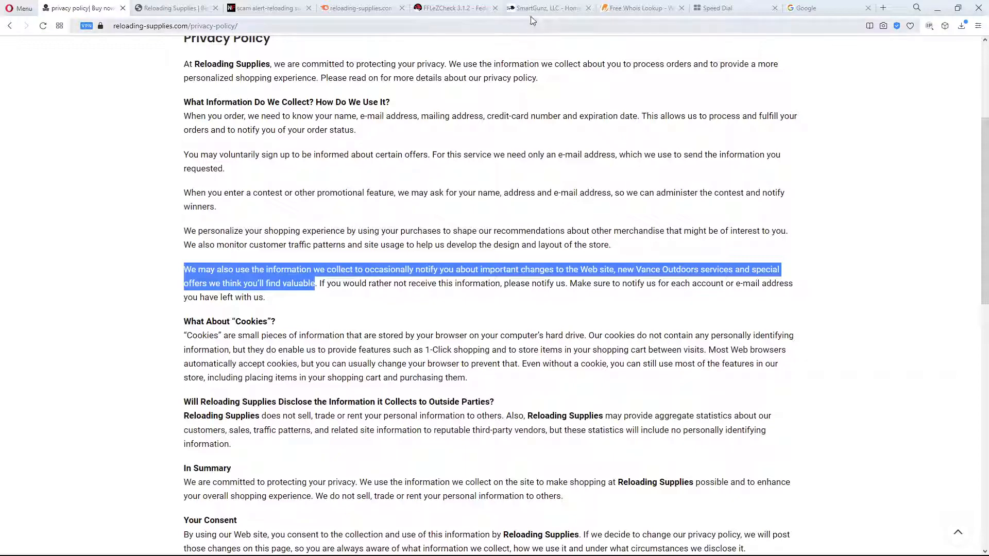
Back on the SMARTGUNZ Google results, replace the query with the copied policy sentence
click(542, 8)
click(10, 26)
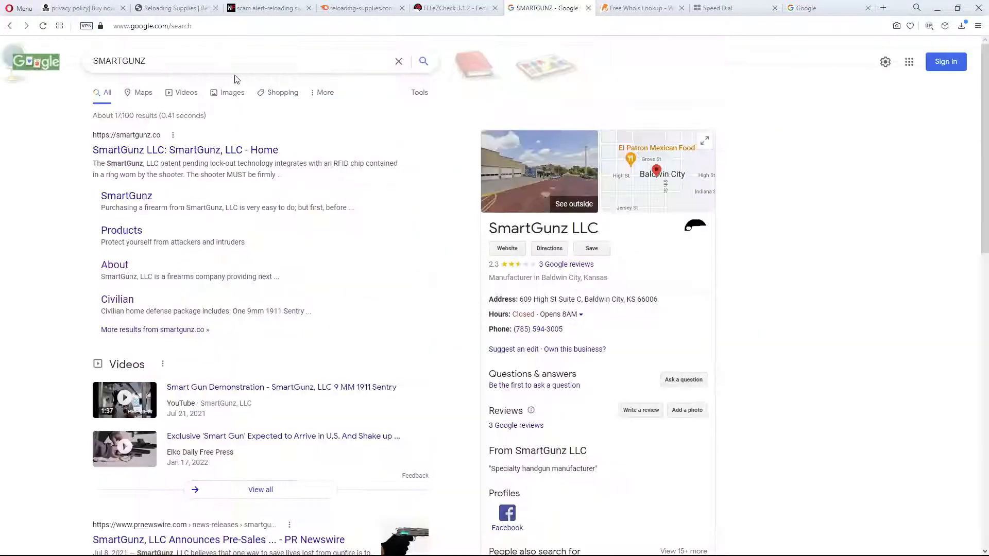
drag(182, 57, 37, 64)
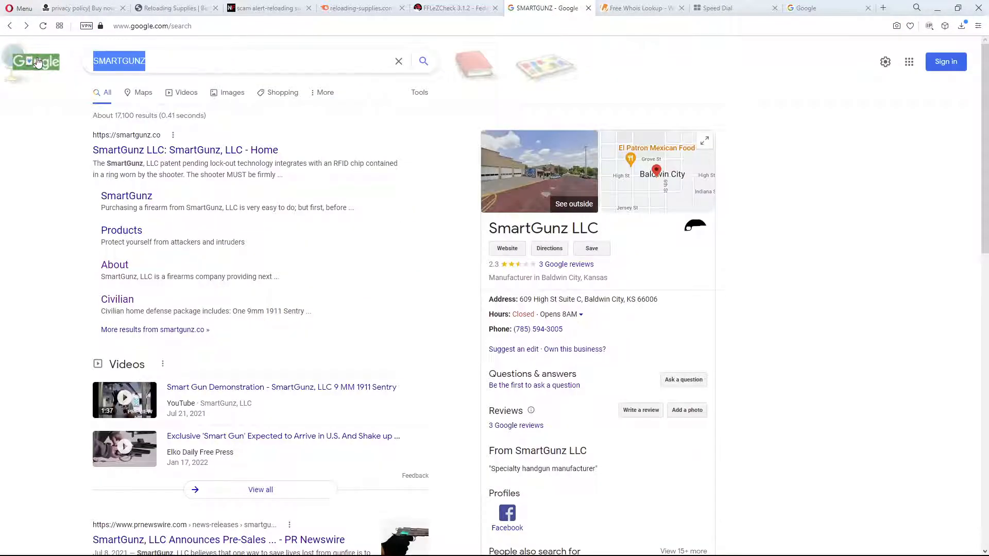
text(')
key(ctrl+v)
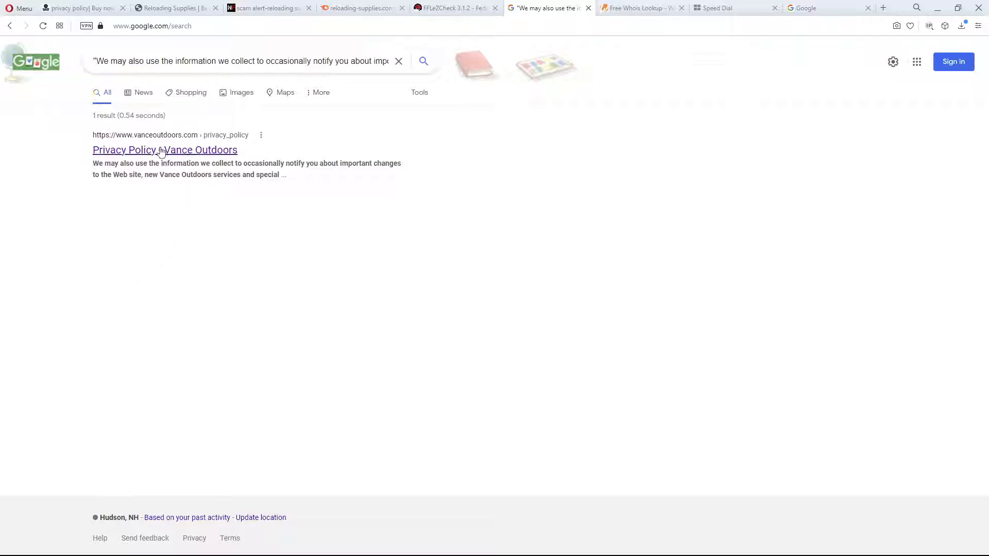
Open the Vance Outdoors privacy policy result and highlight its identical paragraph and the Vance Outdoors name
click(225, 150)
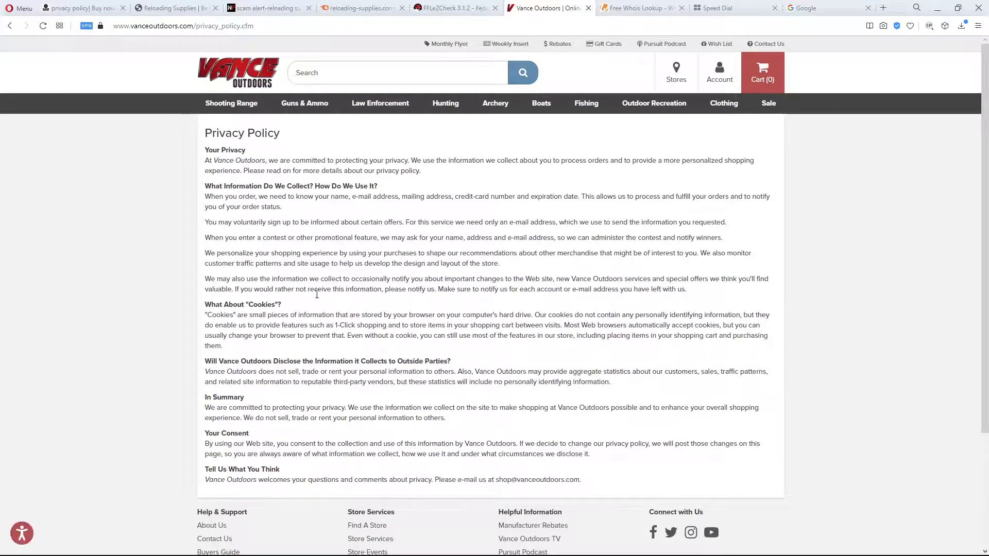
drag(386, 280, 690, 293)
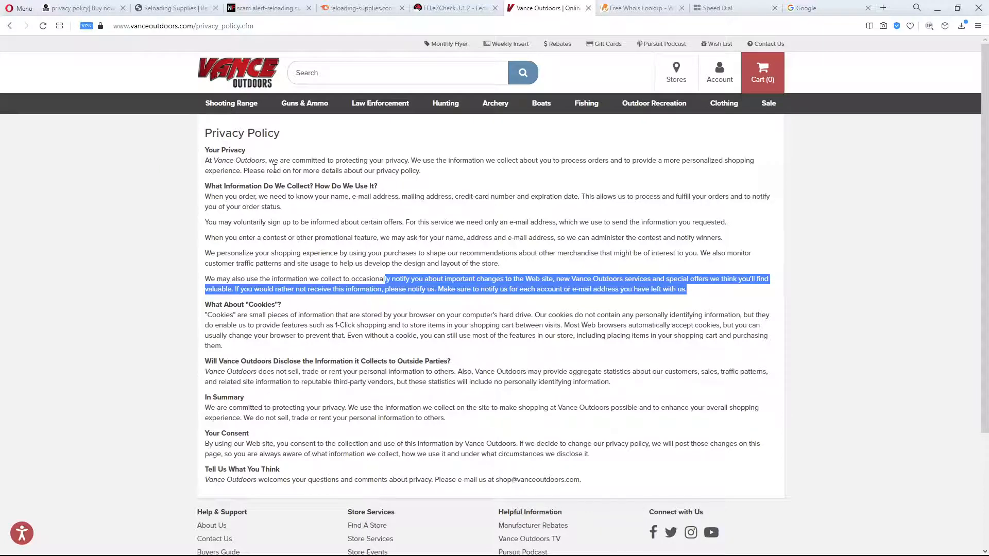
drag(217, 161, 280, 161)
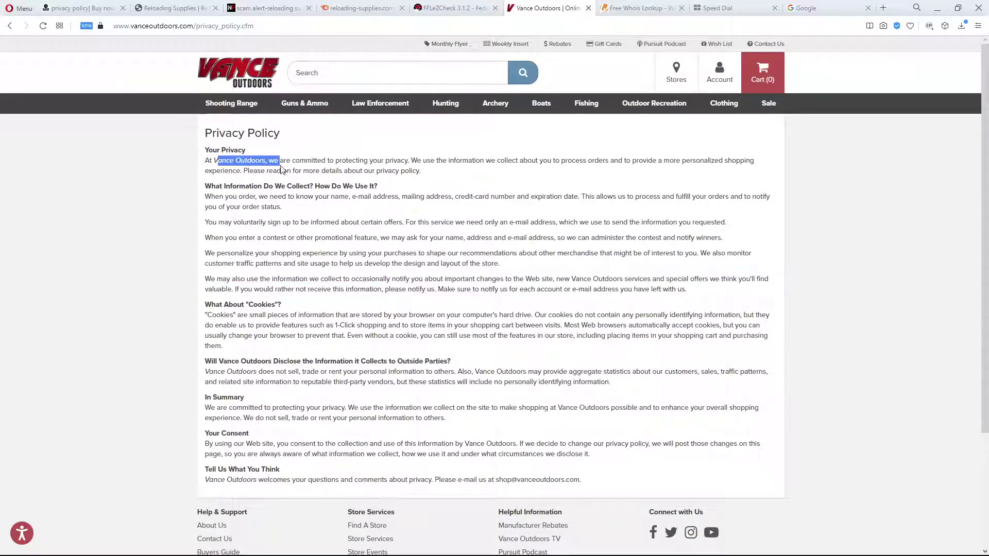
click(68, 8)
scroll(247, 179, up, 3)
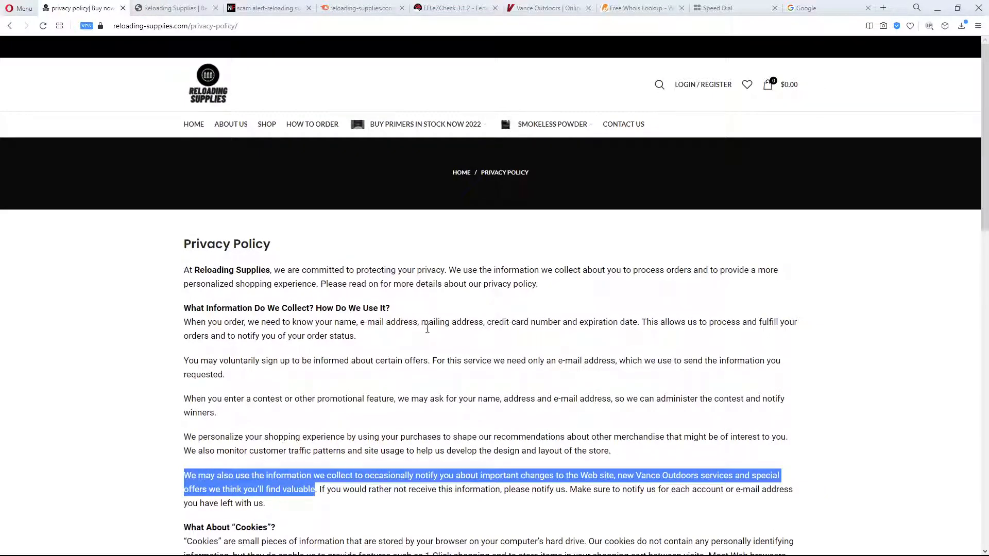
From the reloading-supplies.com homepage, open the Large Rifle primers category
click(208, 84)
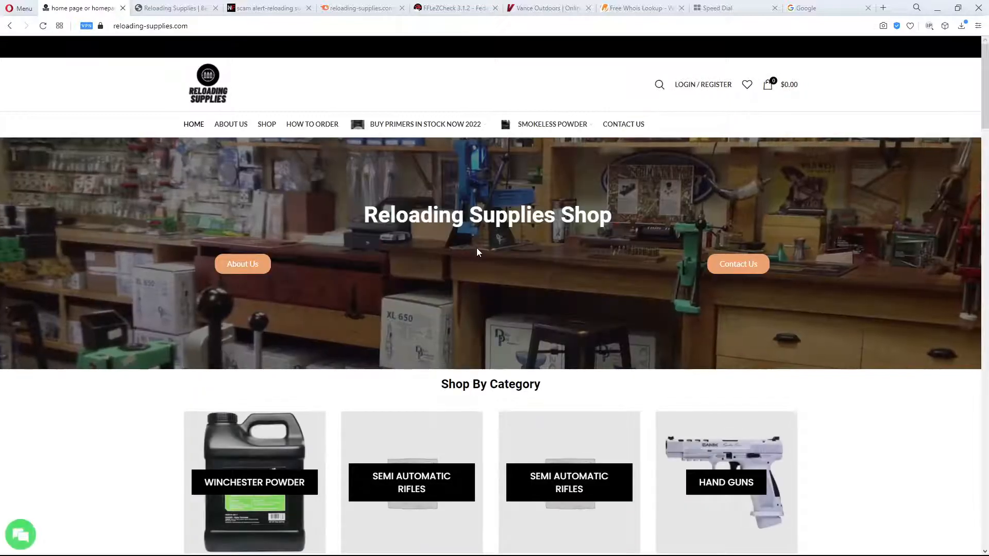
scroll(443, 284, down, 3)
scroll(424, 297, down, 3)
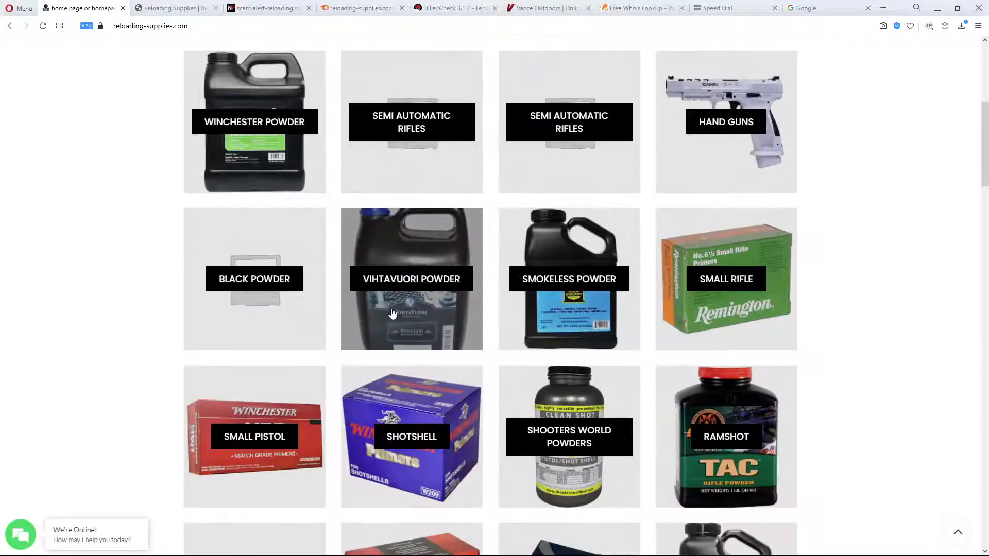
scroll(309, 326, down, 2)
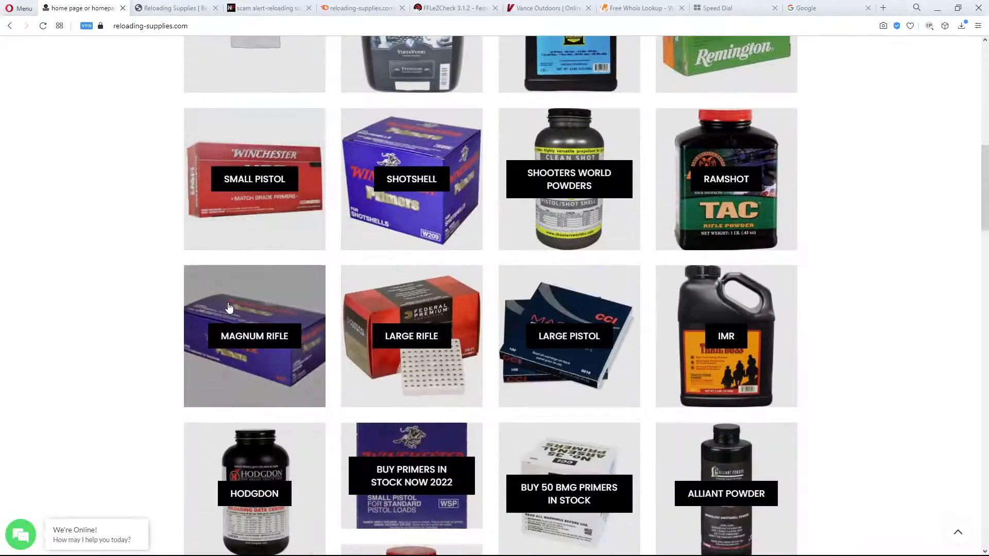
scroll(447, 373, down, 2)
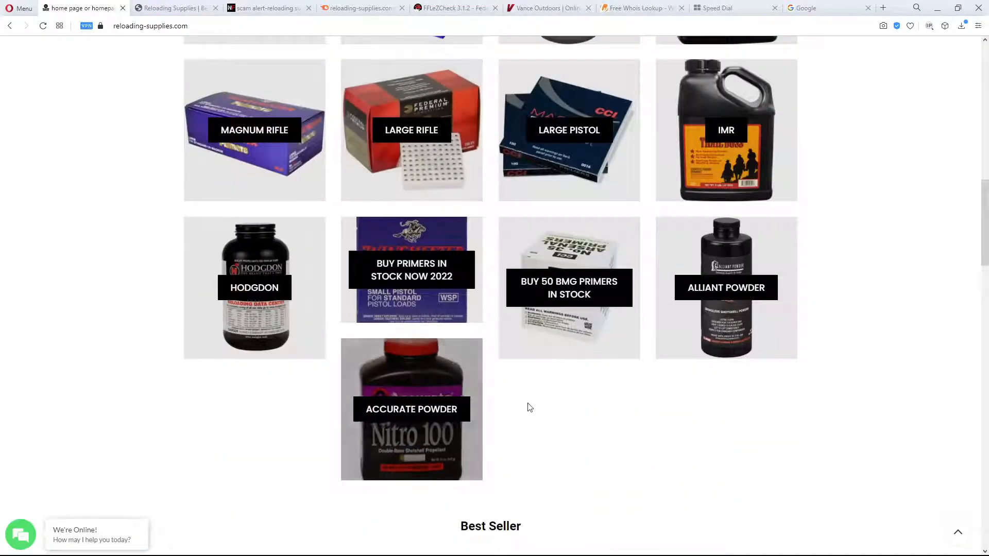
scroll(525, 378, up, 2)
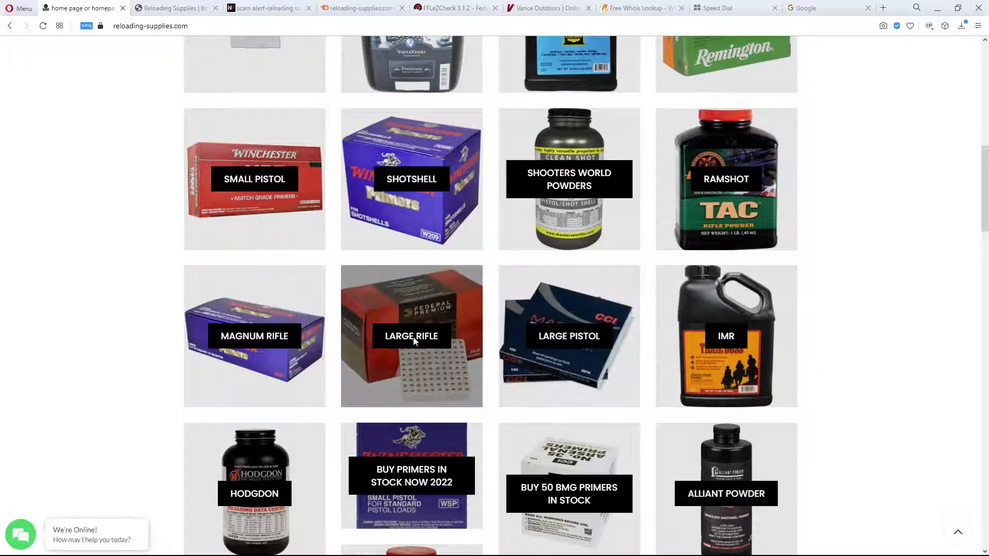
click(414, 338)
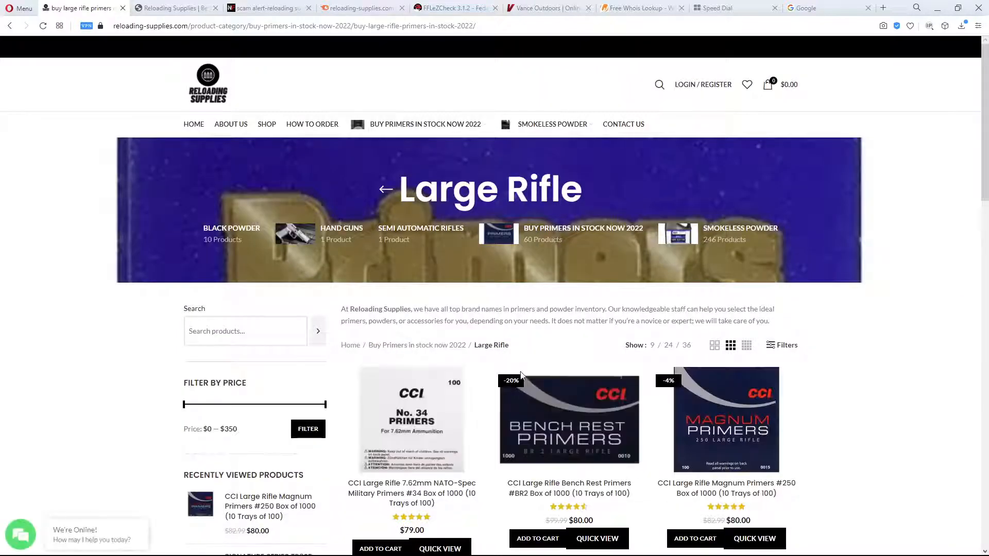
scroll(542, 355, down, 2)
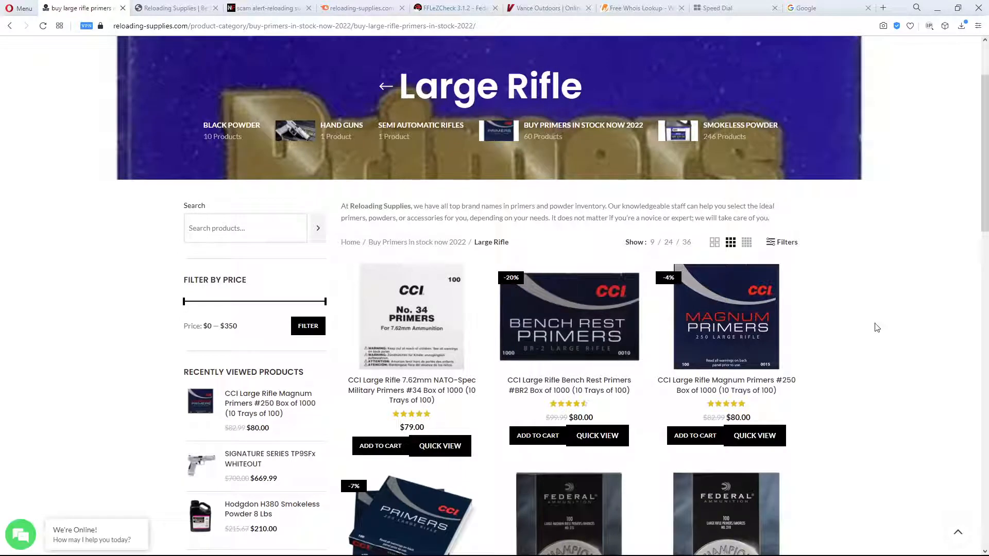
scroll(845, 340, down, 3)
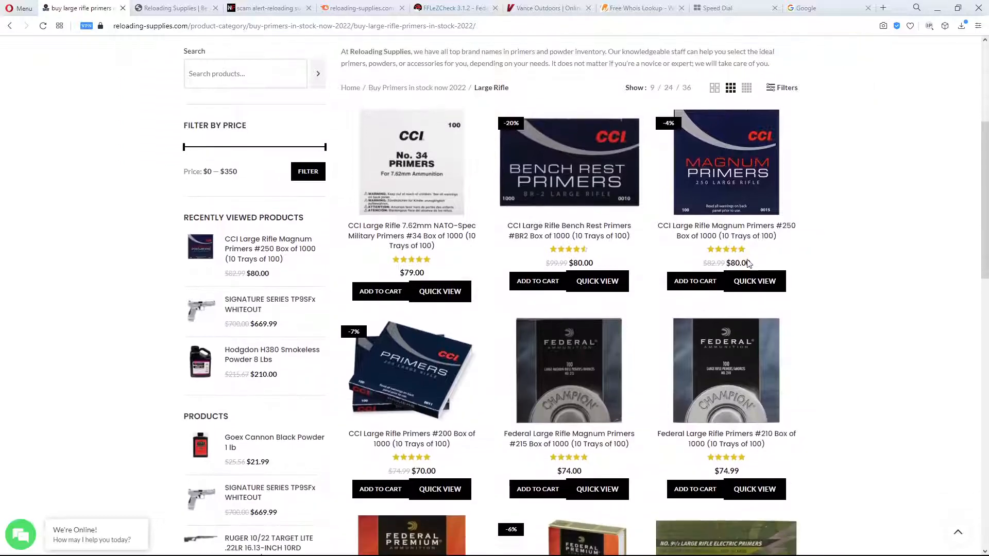
Add CCI Large Rifle Magnum Primers #250 to the cart and head to checkout
click(713, 231)
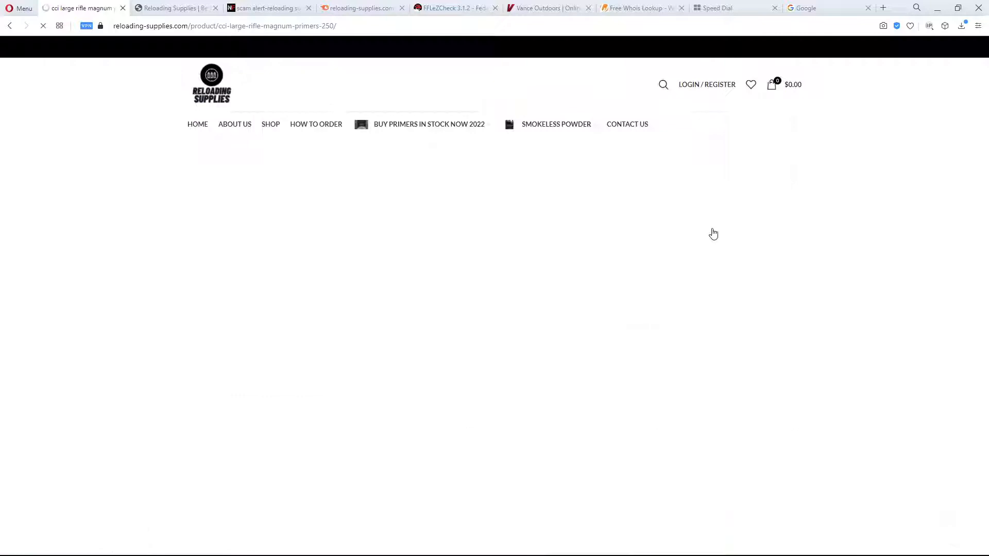
click(577, 364)
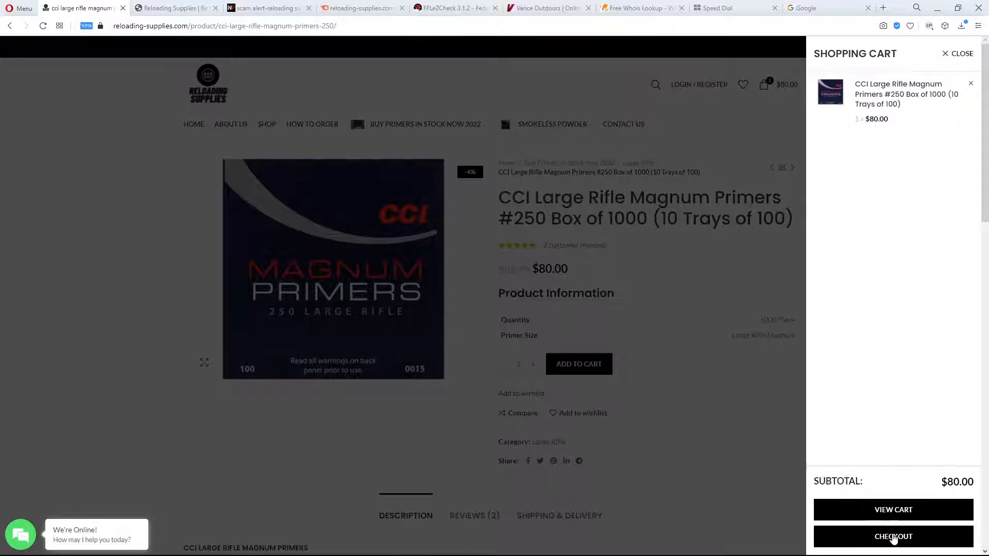
click(894, 538)
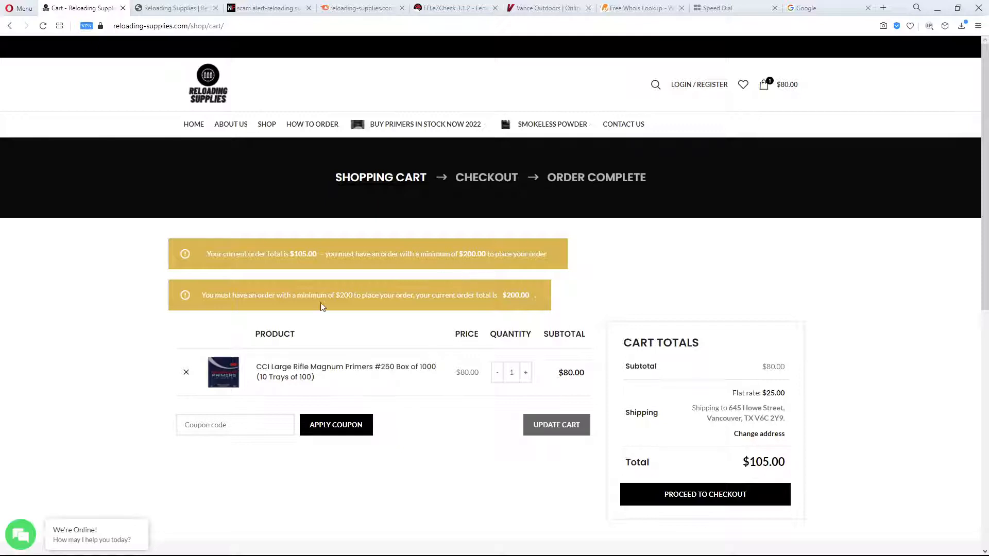
Raise the primer quantity to 4 boxes and update the cart to $345.00
click(524, 373)
click(525, 374)
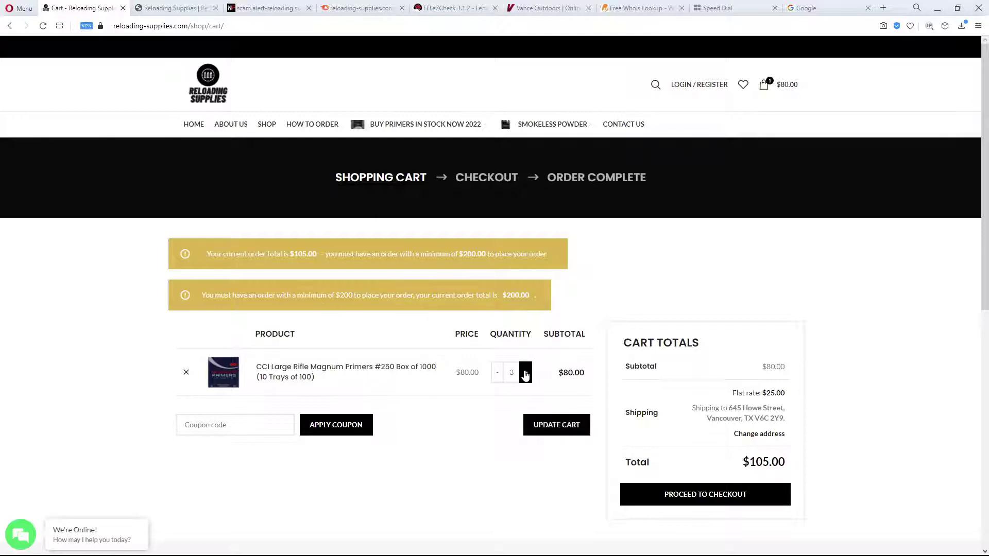
click(547, 425)
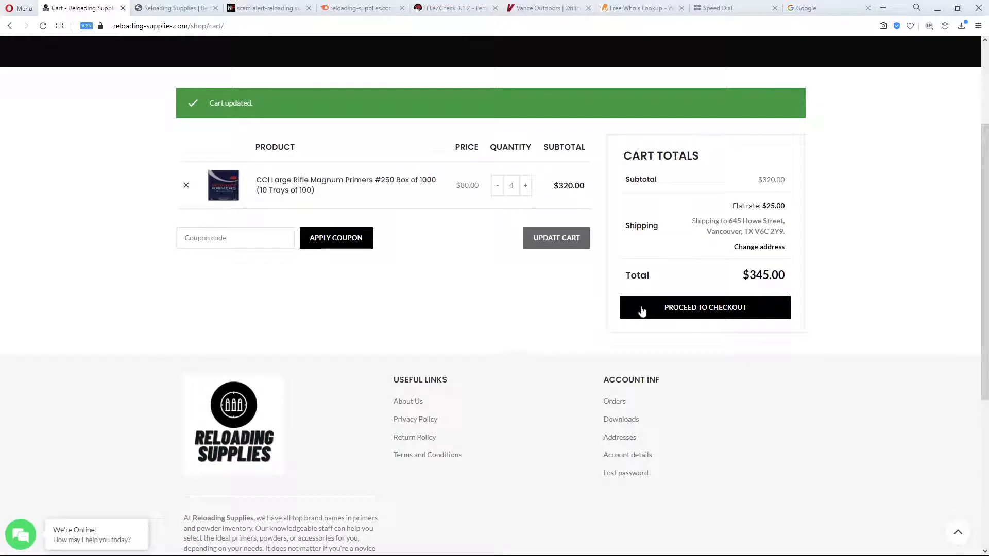
Proceed to checkout, select Venmo and highlight instruction point 9 and the word 'kindly'
click(695, 312)
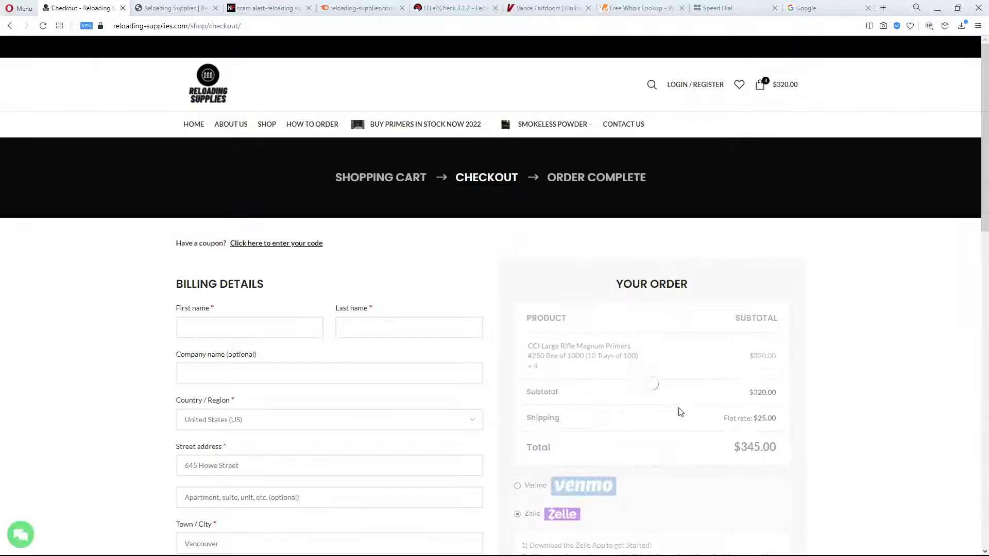
scroll(680, 408, down, 3)
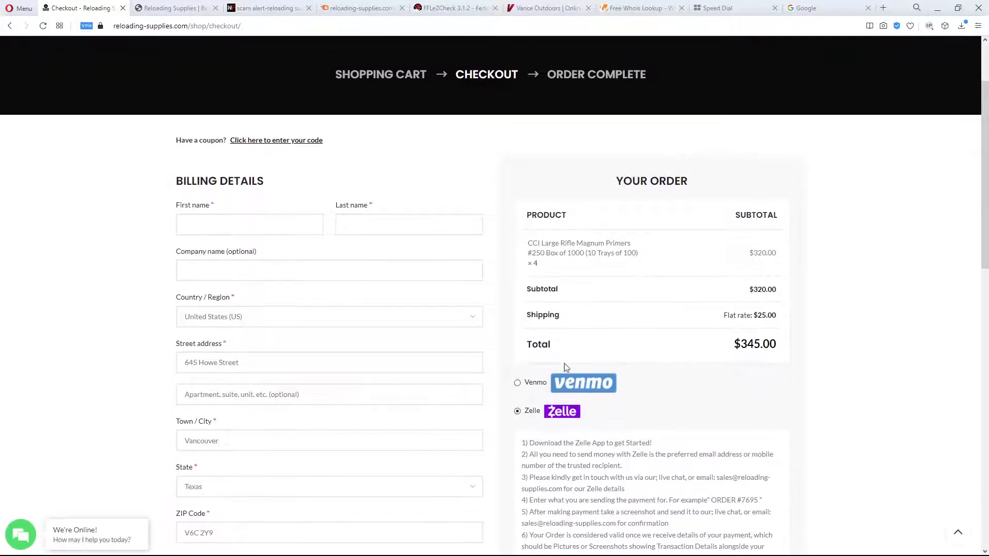
scroll(527, 380, down, 2)
scroll(529, 379, down, 3)
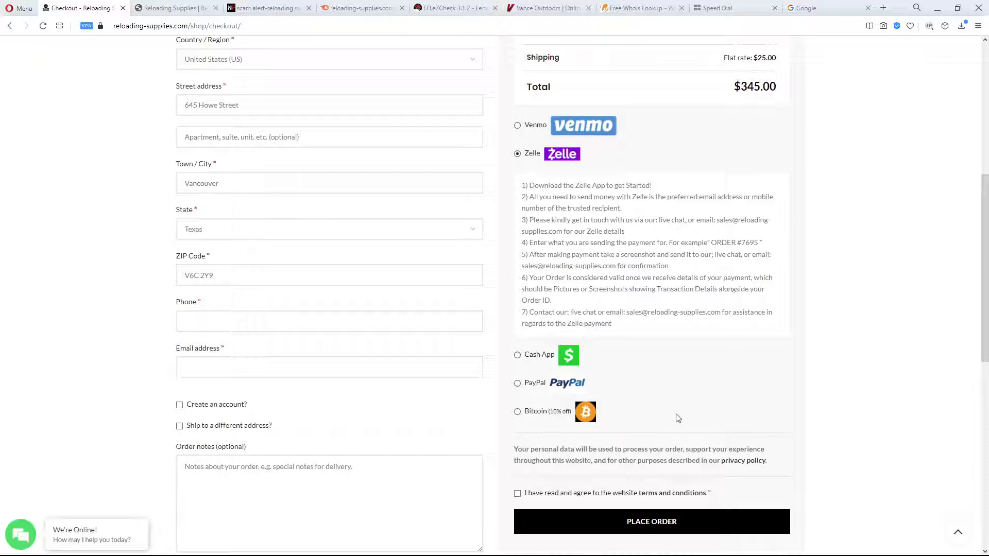
scroll(677, 418, down, 1)
scroll(677, 418, down, 3)
scroll(309, 418, down, 3)
scroll(240, 471, down, 3)
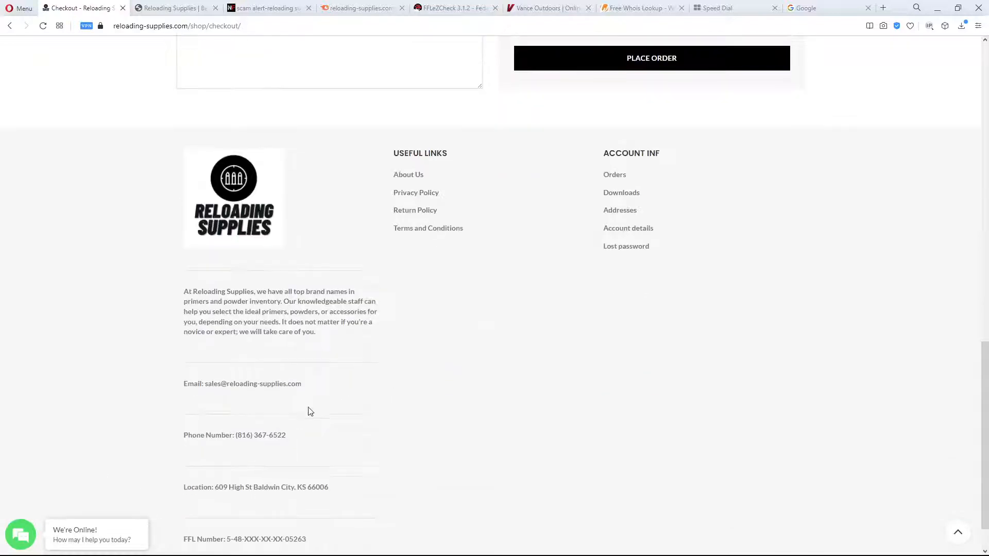
scroll(502, 475, up, 3)
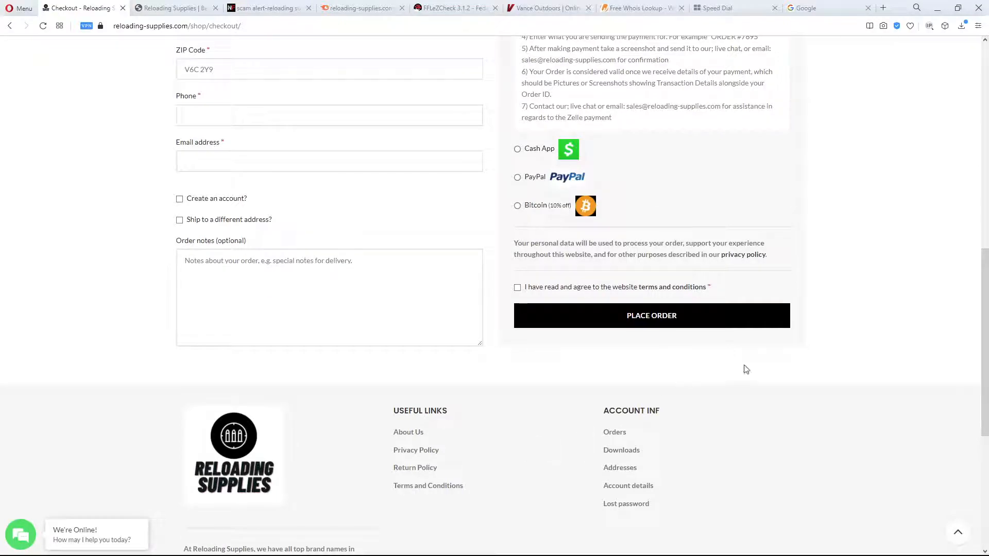
scroll(802, 402, up, 4)
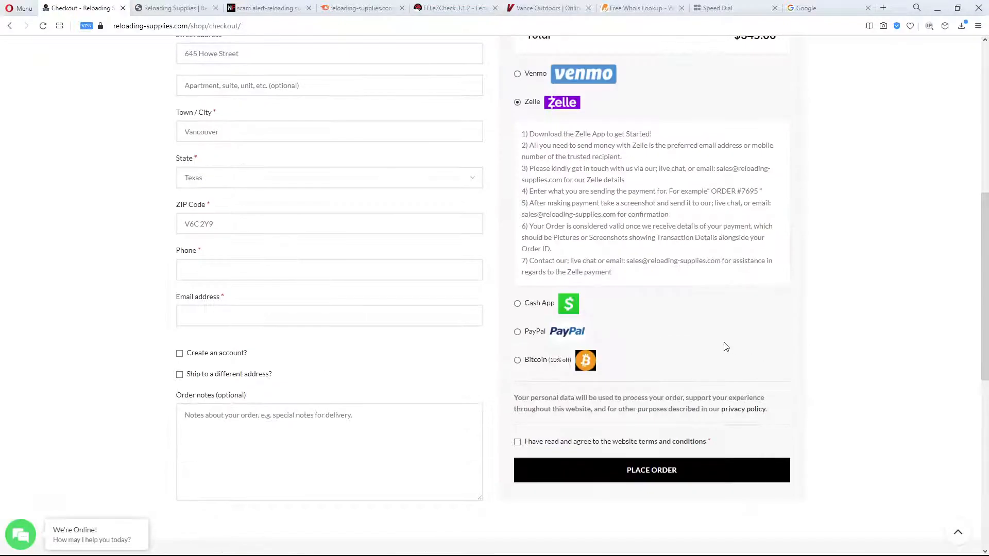
scroll(726, 348, up, 4)
scroll(530, 244, up, 2)
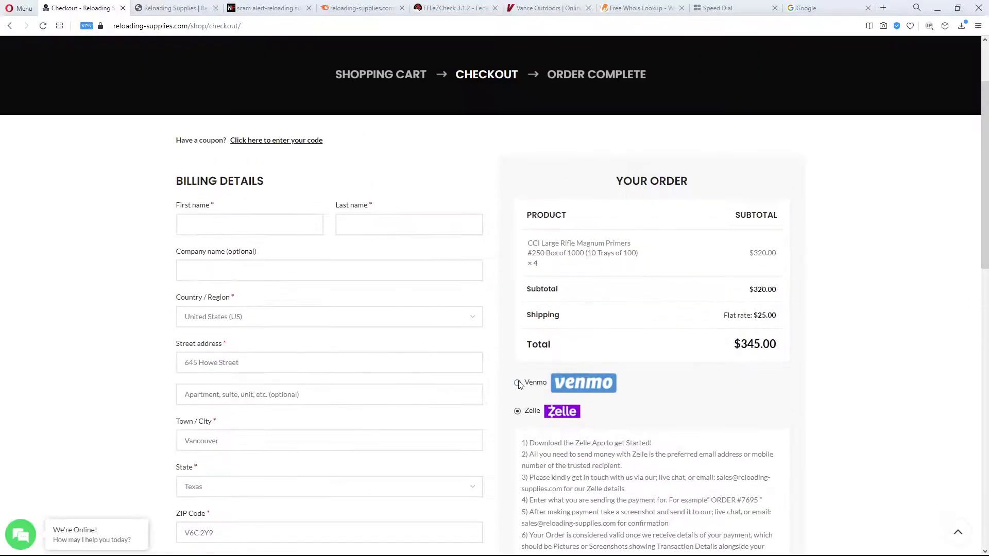
click(517, 384)
scroll(668, 411, down, 2)
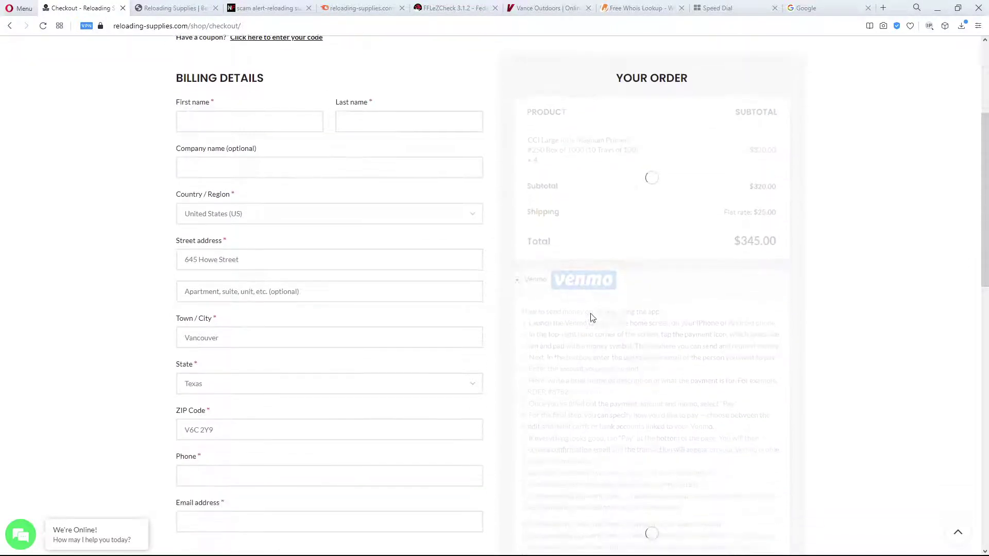
scroll(591, 318, down, 3)
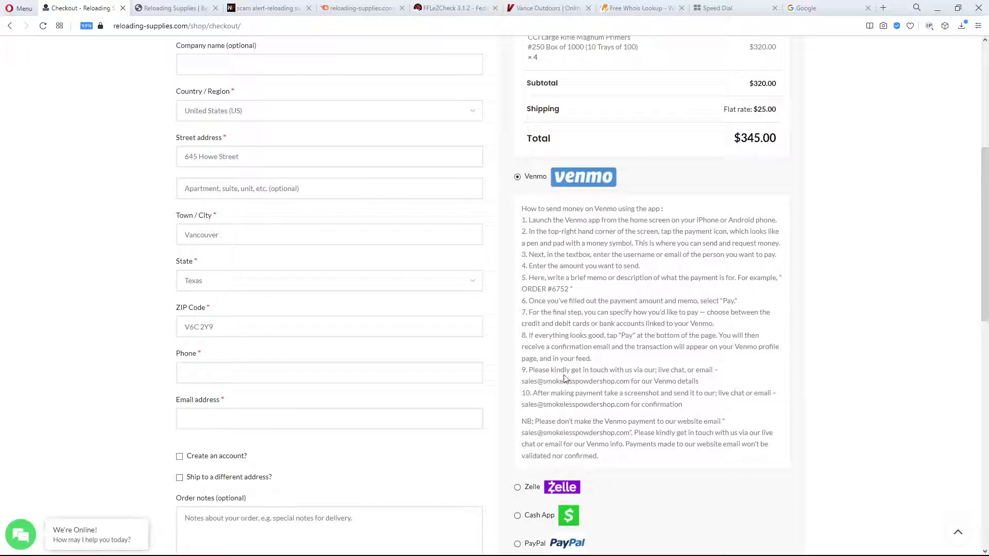
drag(535, 372, 710, 384)
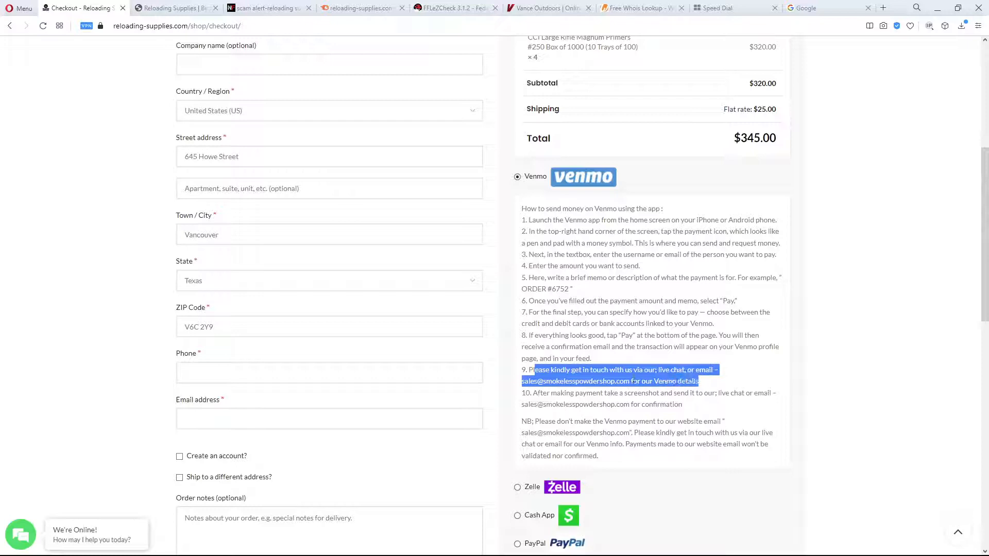
drag(551, 370, 703, 383)
click(545, 370)
drag(521, 370, 653, 381)
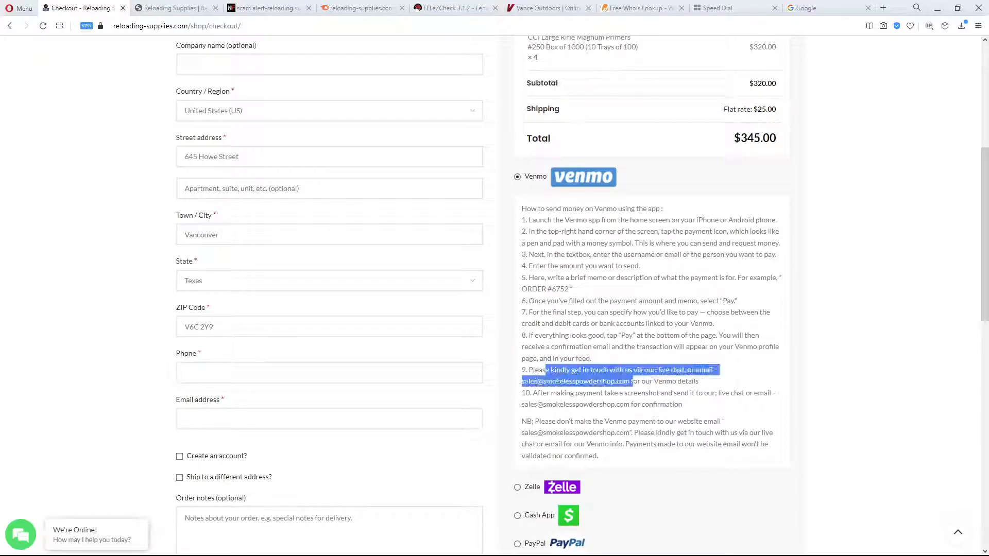
click(534, 372)
drag(551, 370, 574, 370)
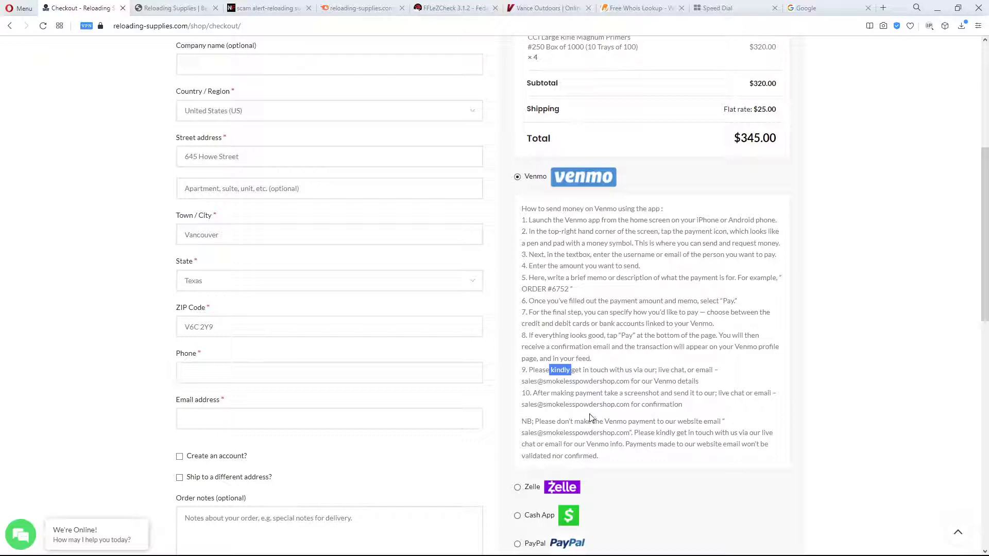
Highlight 'kindly' in the note and point 10's send-screenshot instruction
click(635, 433)
drag(657, 433, 678, 433)
click(614, 455)
drag(574, 393, 698, 404)
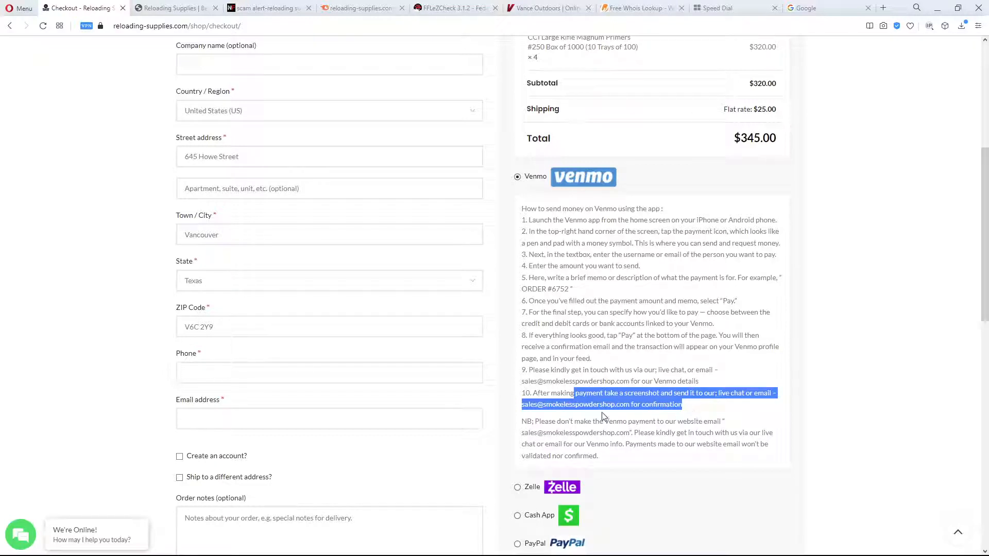
scroll(603, 416, down, 2)
scroll(603, 410, down, 1)
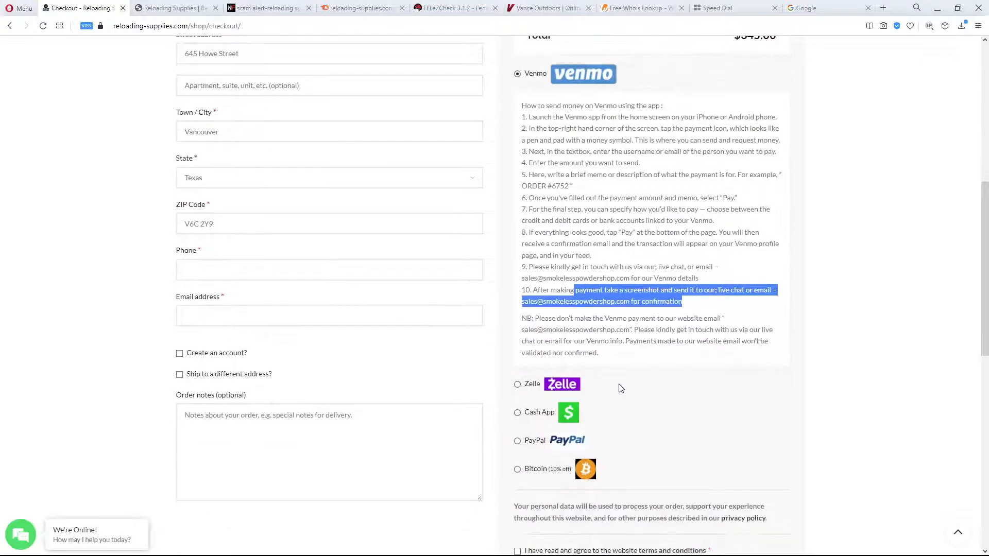
Select Zelle then PayPal, highlighting the screenshot and Friends and Family requirements
click(519, 384)
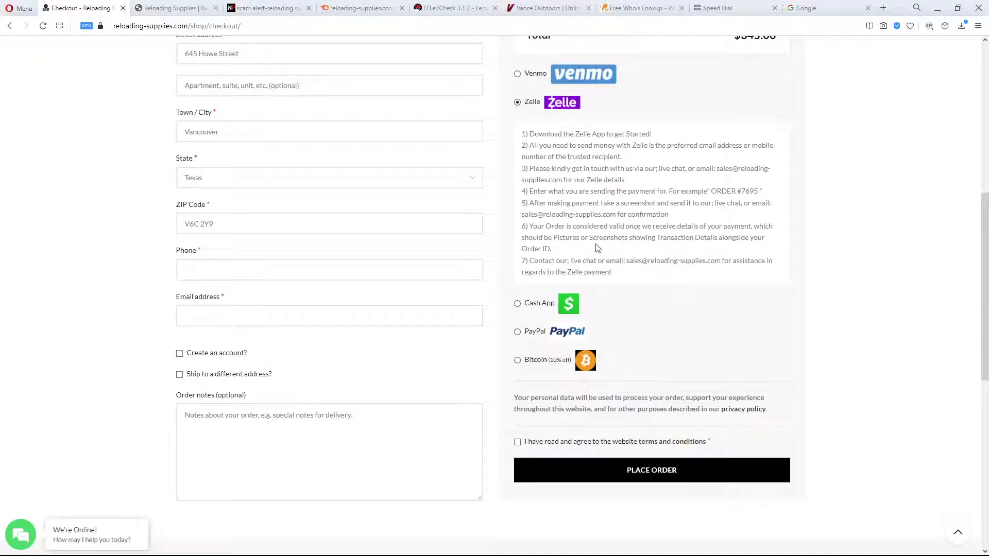
drag(554, 238, 624, 238)
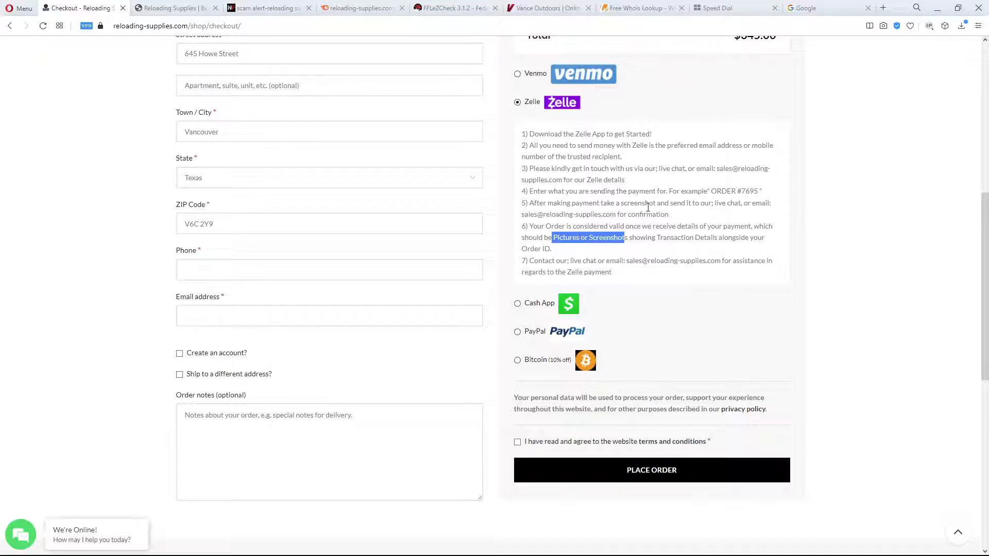
click(517, 332)
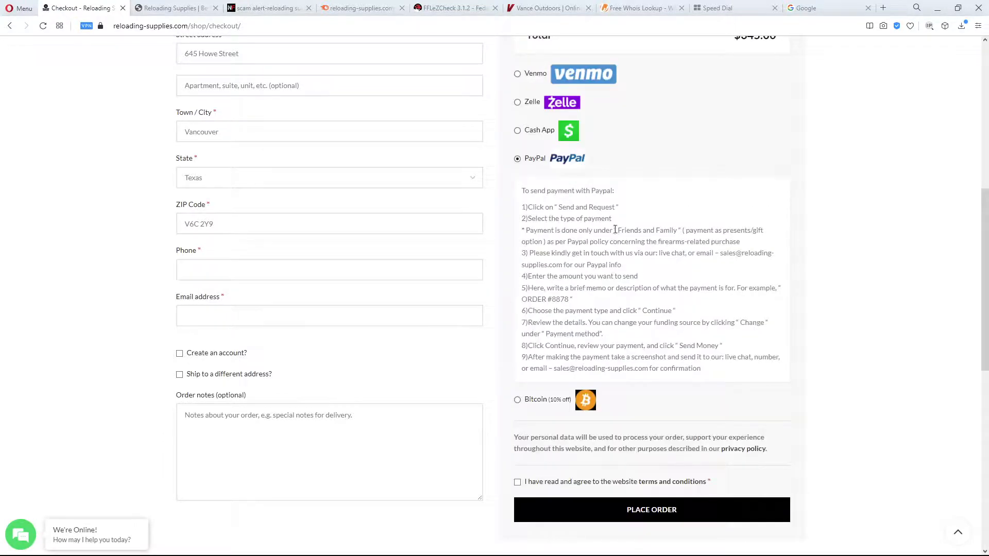
drag(618, 230, 680, 230)
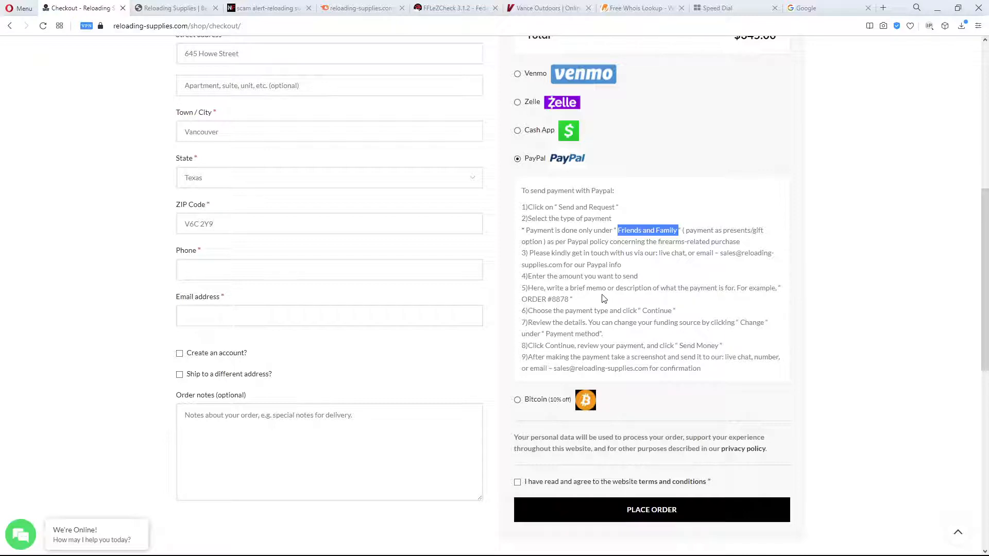
Select Bitcoin for the discounted $313.00 total and highlight its wallet address
click(517, 400)
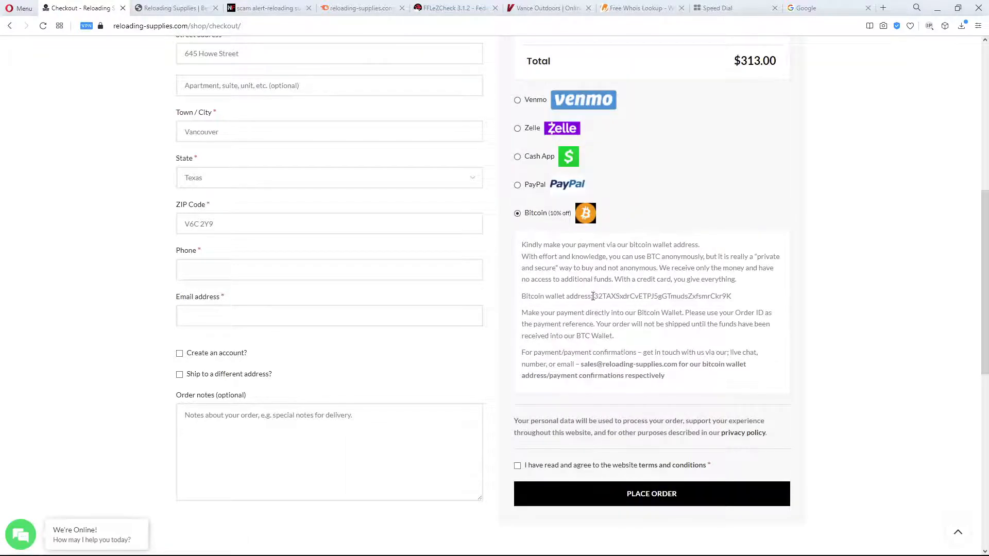
drag(595, 296, 732, 296)
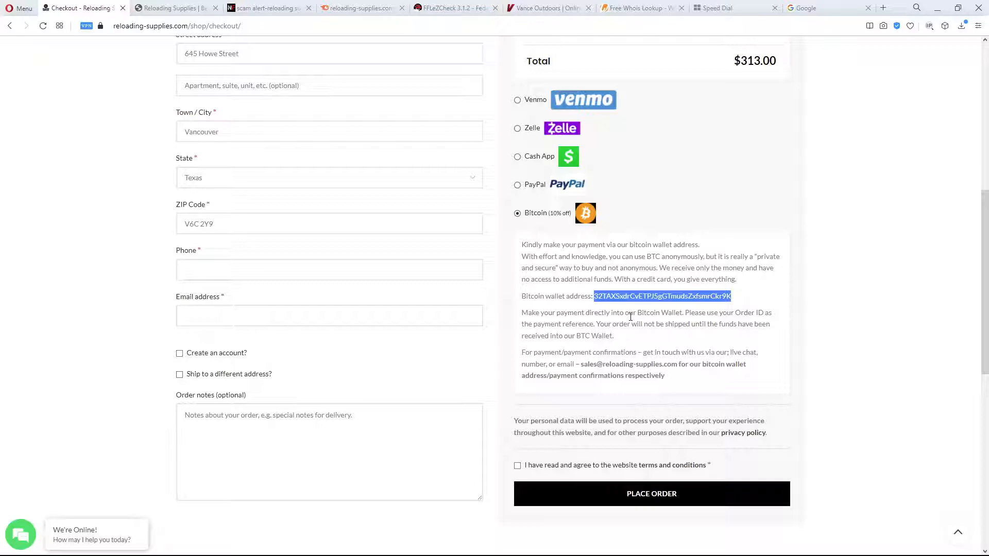
scroll(631, 316, up, 2)
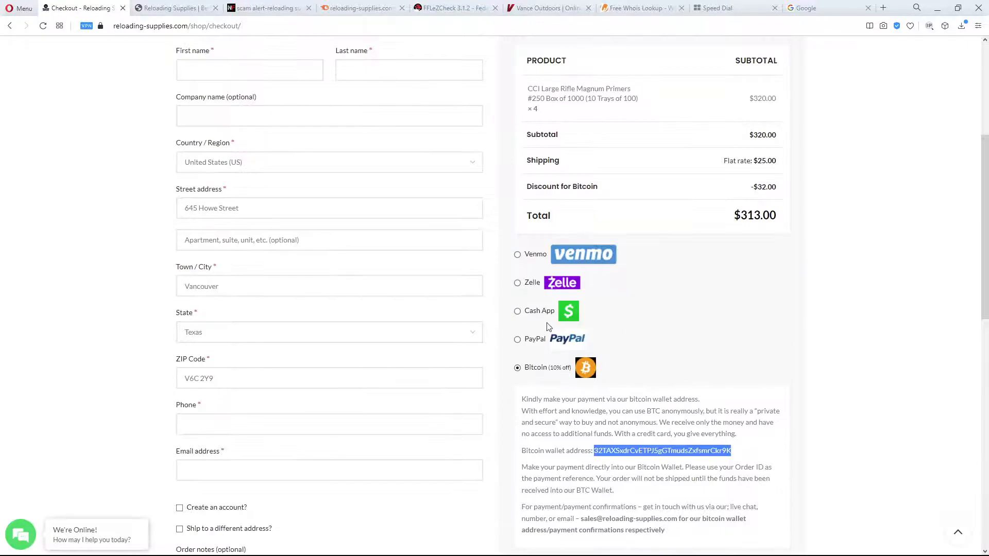
scroll(359, 290, up, 5)
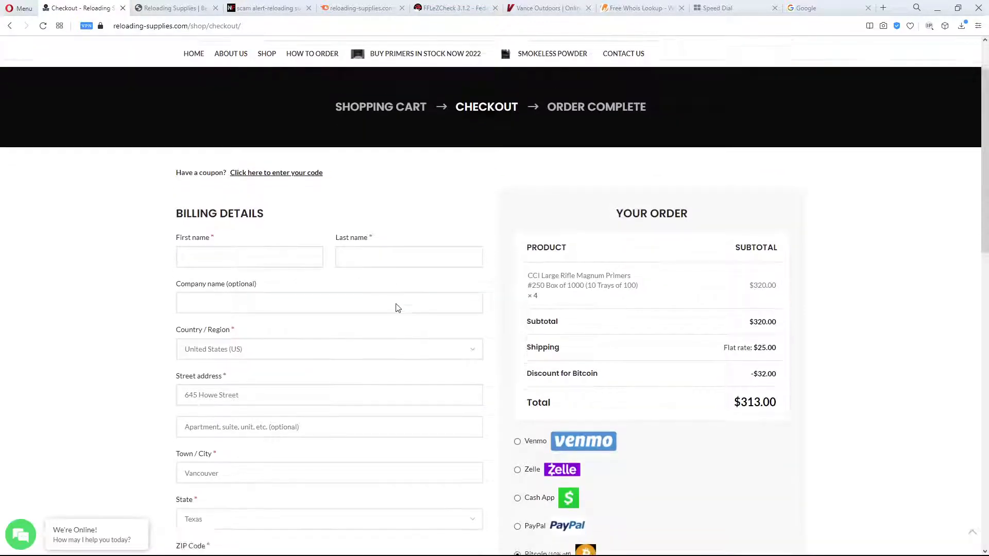
scroll(665, 217, down, 3)
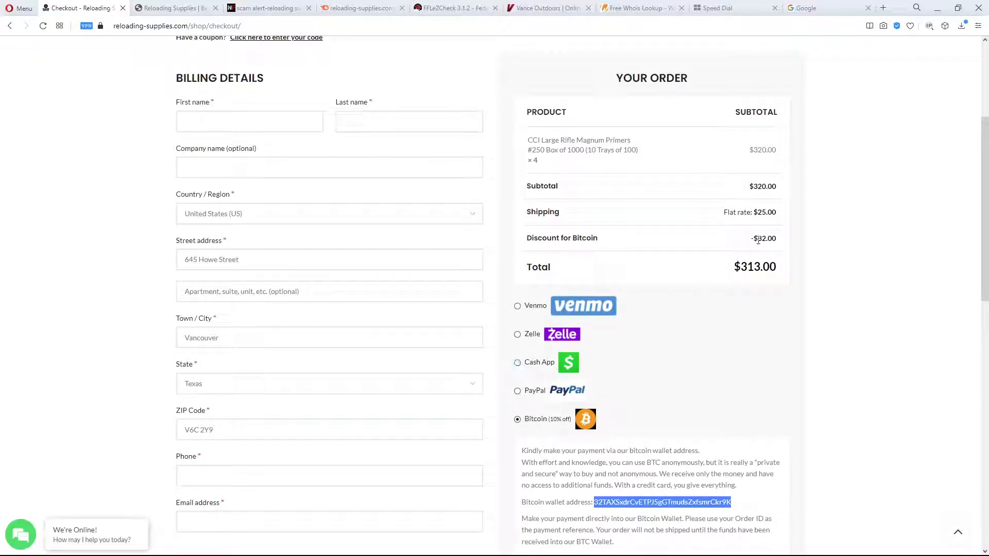
Highlight the -$32.00 Bitcoin discount, then select Cash App for a $345.00 total
mouse_move(758, 238)
mouse_down()
mouse_move(759, 249)
mouse_move(782, 242)
mouse_up()
click(765, 238)
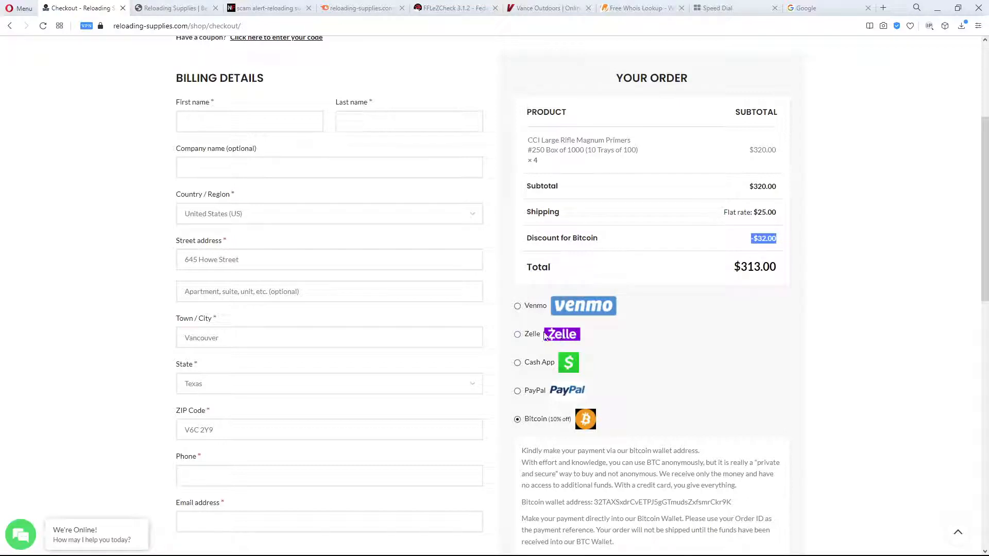
click(518, 364)
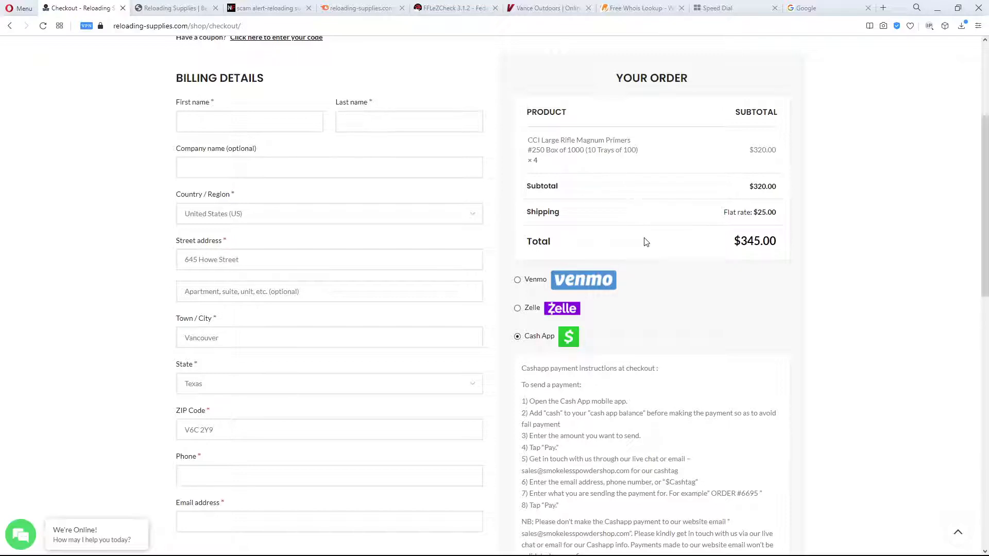
scroll(648, 242, up, 5)
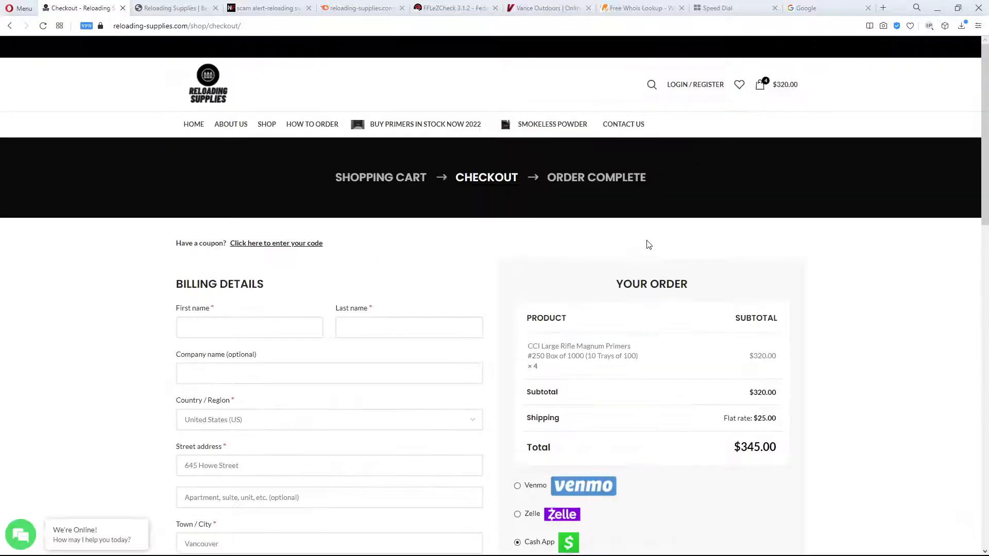
Raise the cart quantity to 400,000 boxes and proceed to a $32,000,000.00 checkout
click(400, 179)
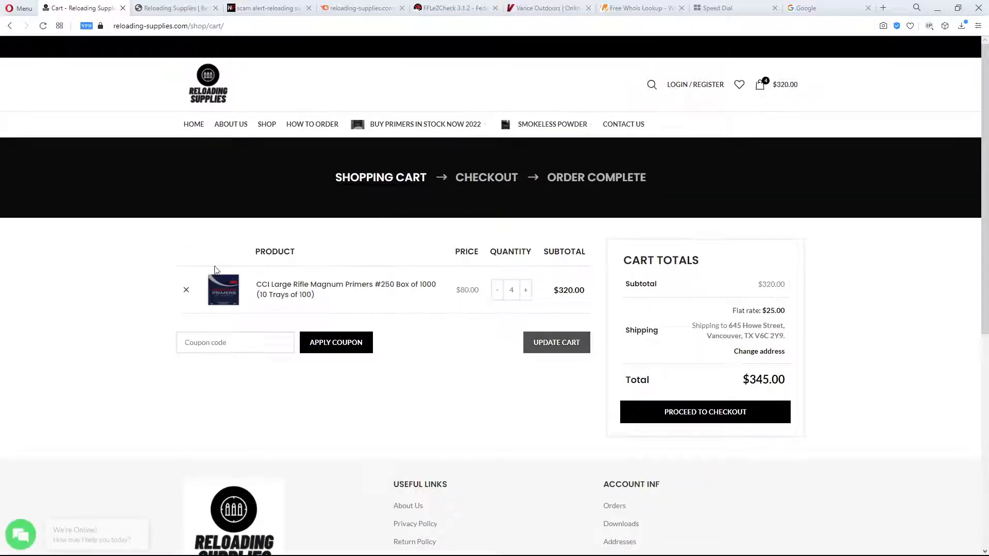
click(518, 290)
text(00)
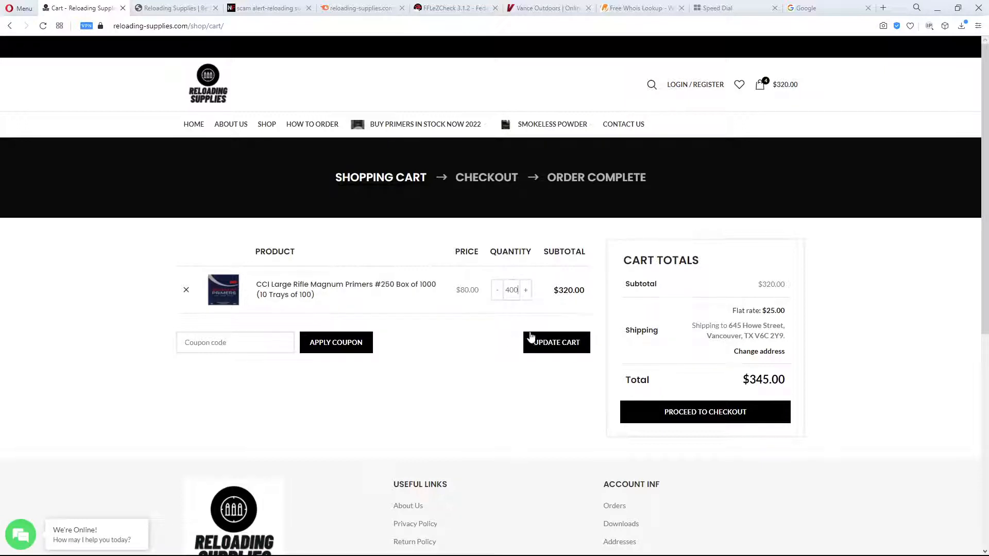
click(541, 343)
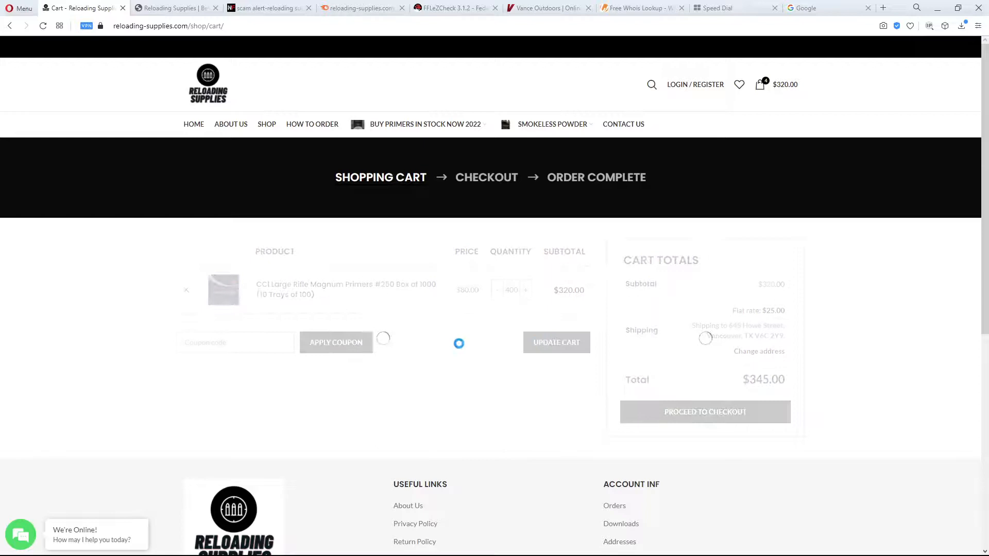
scroll(464, 340, down, 3)
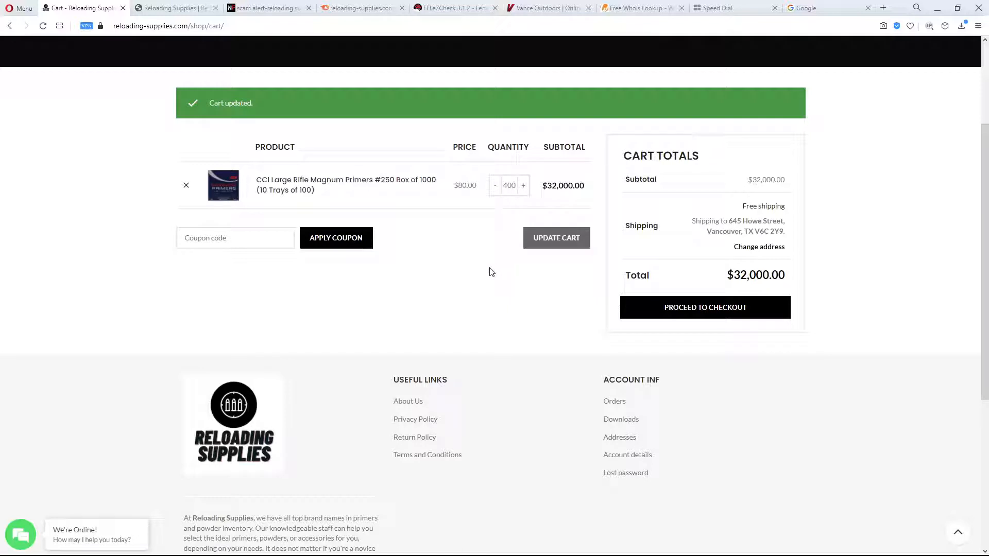
click(507, 187)
text(0)
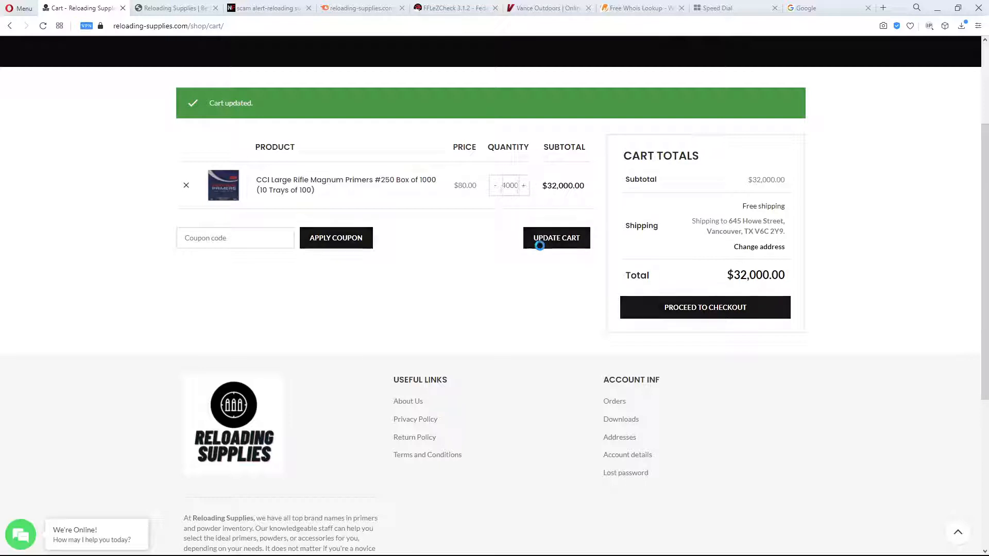
click(541, 241)
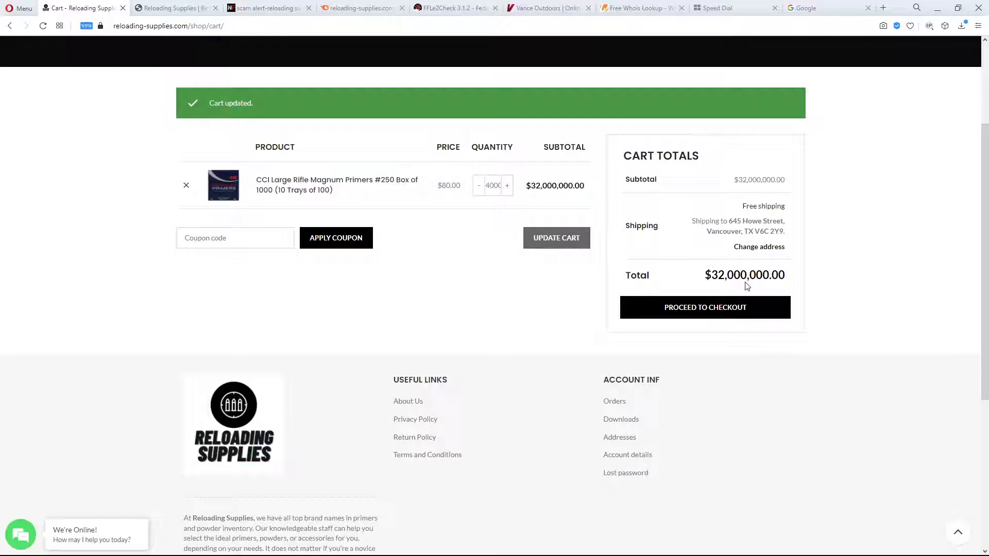
click(702, 311)
scroll(611, 309, down, 3)
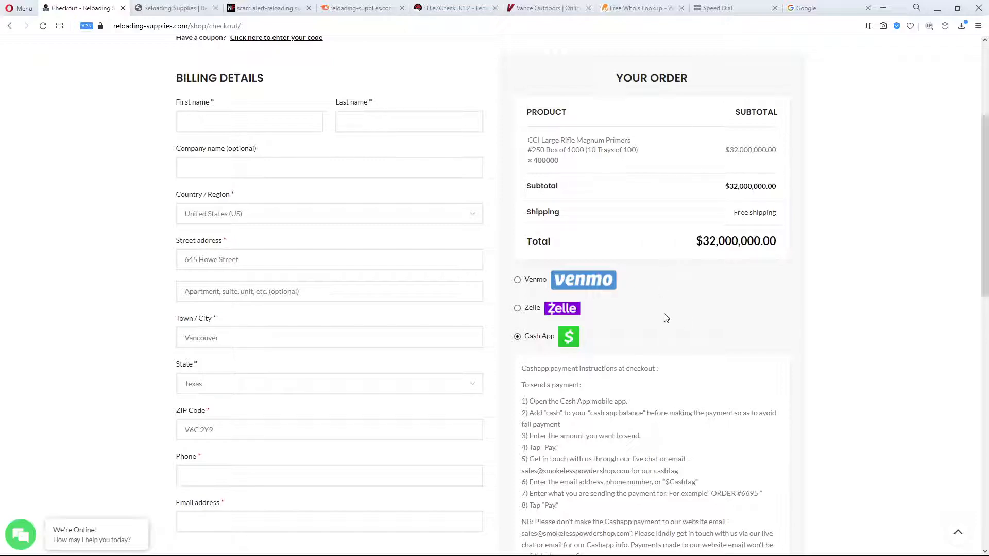
scroll(658, 358, up, 6)
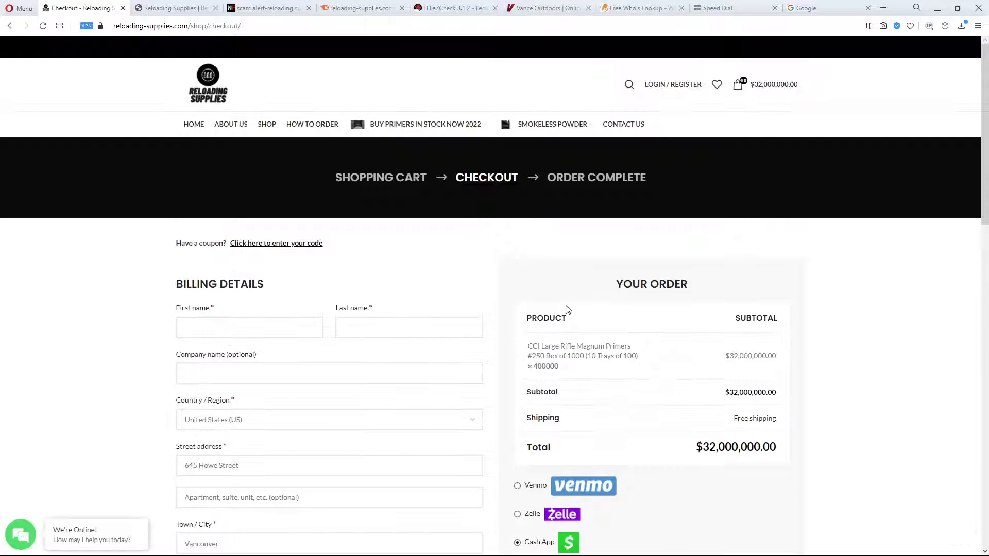
View the BBB Reloading Supplies profile with its alert and F rating, then return to checkout
click(165, 9)
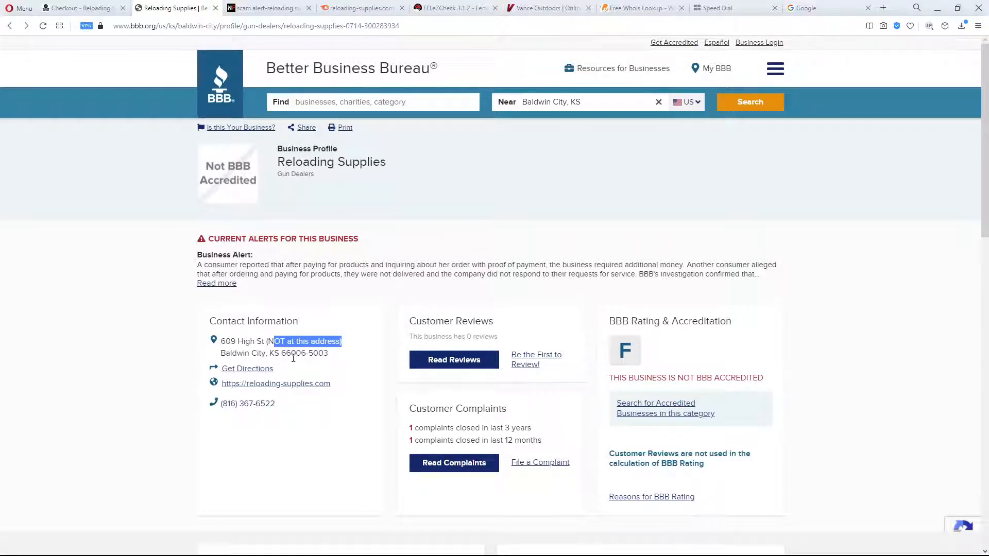
scroll(293, 360, down, 3)
scroll(420, 358, down, 5)
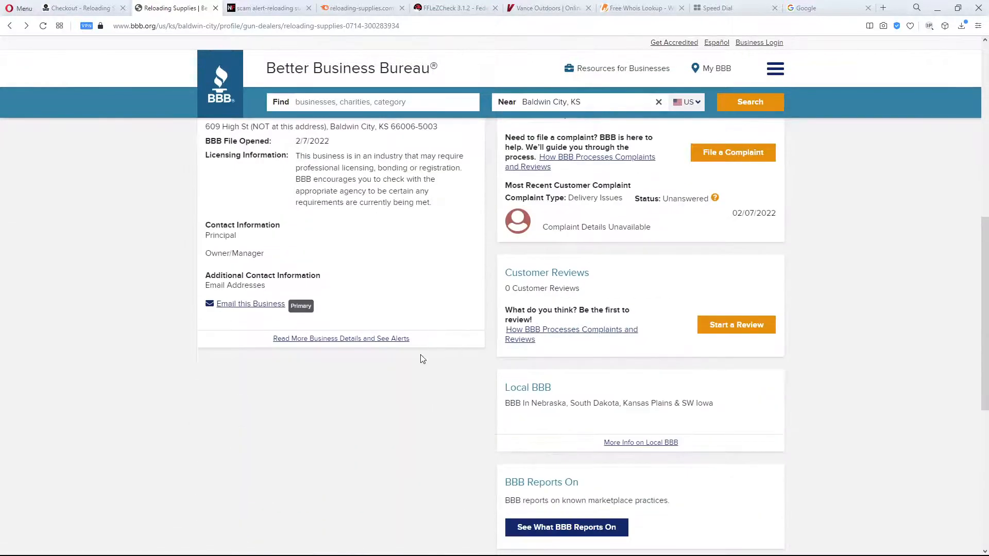
scroll(421, 358, up, 3)
scroll(424, 375, down, 4)
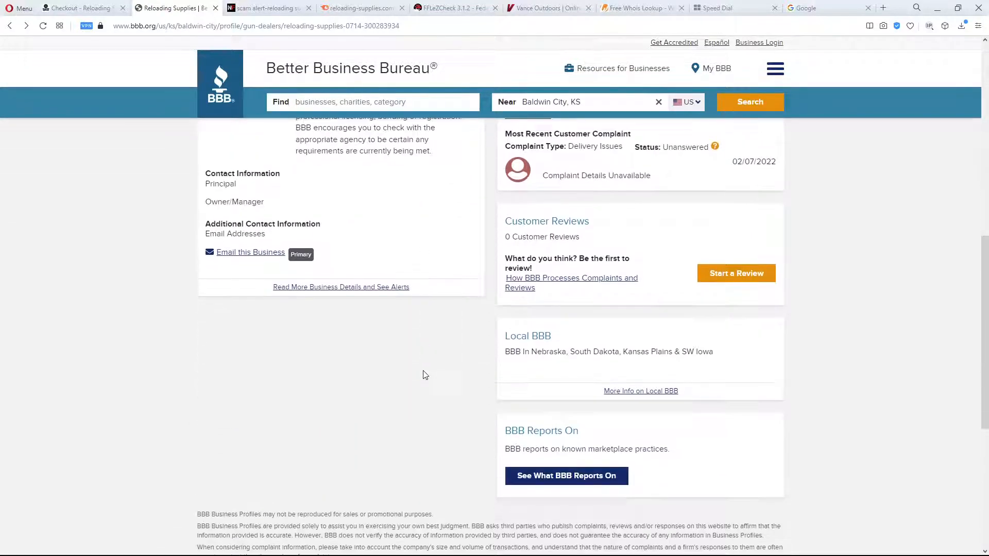
scroll(423, 375, up, 4)
scroll(423, 375, up, 4)
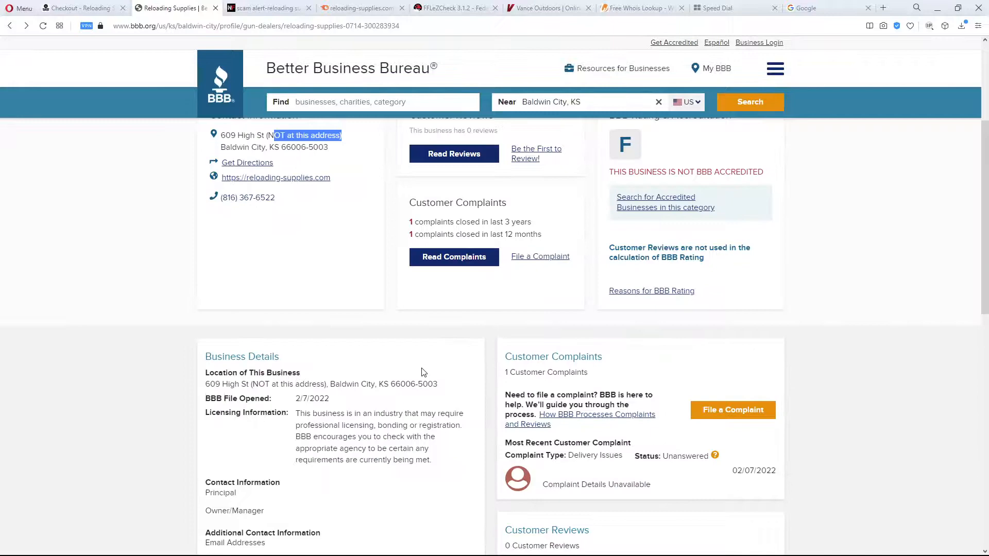
scroll(423, 372, up, 2)
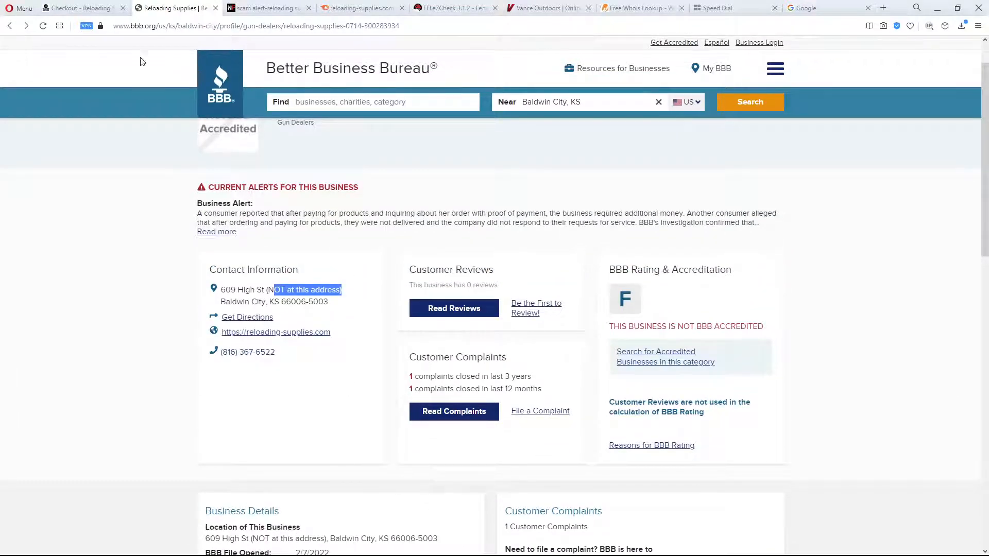
click(81, 8)
Run a whois.com lookup for reloading-supplies.com using the copied checkout address
click(142, 26)
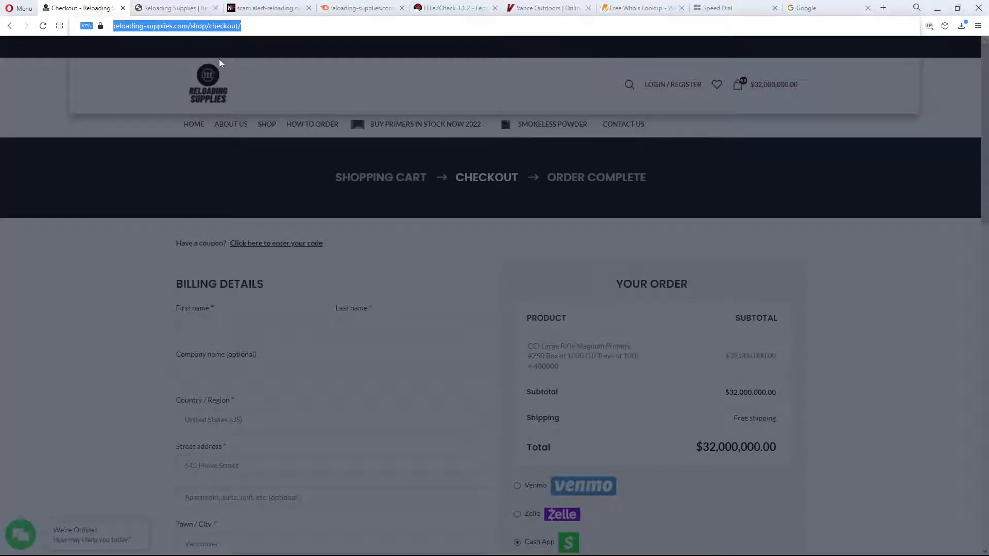
click(359, 9)
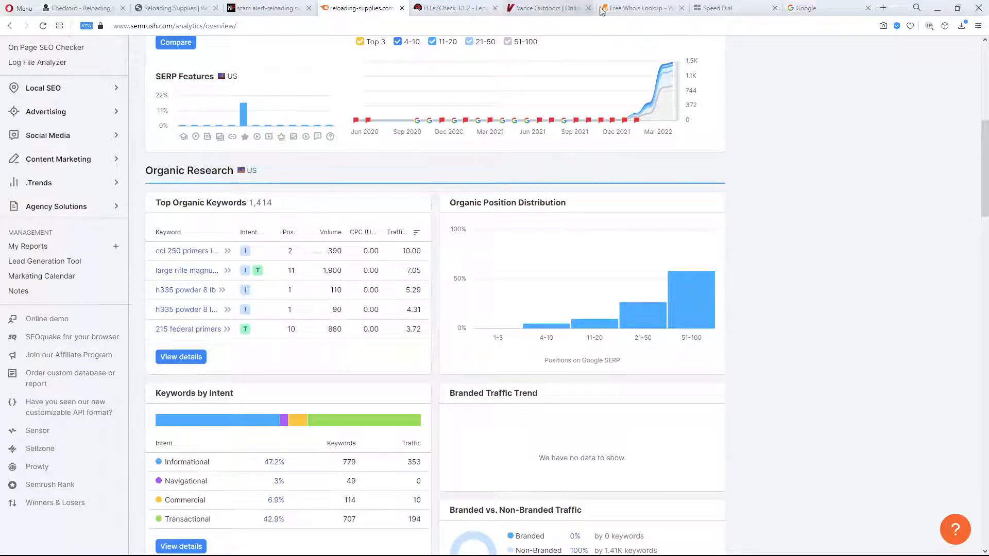
click(637, 8)
click(412, 230)
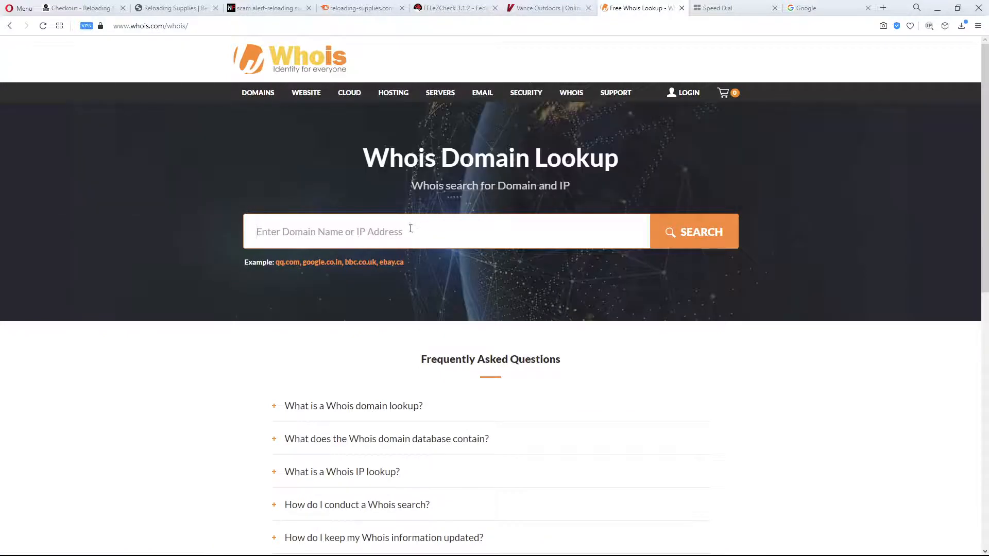
text(https://reloading-supplies.com/shop/checkout/)
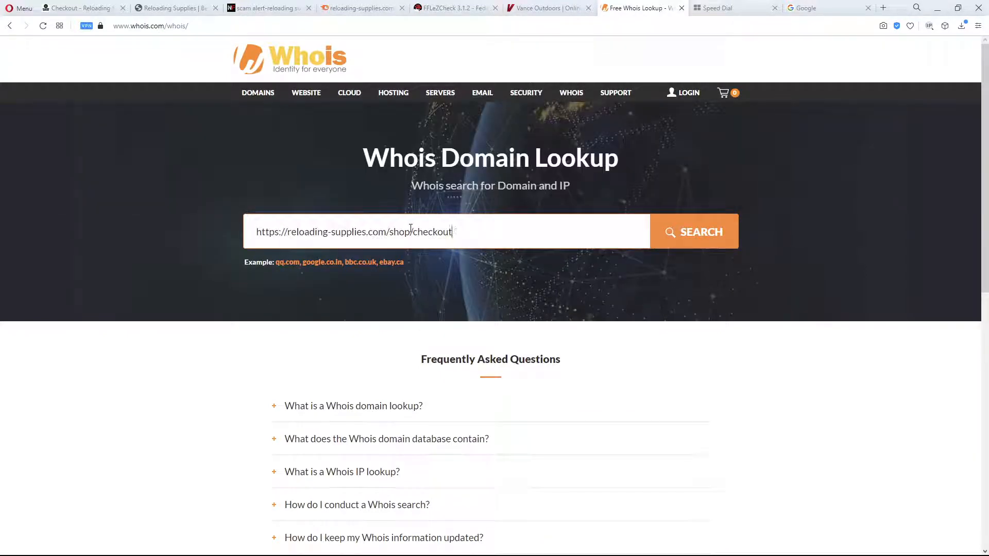
key(BackSpace)
key(BackSpace)
key(BackSpace)
key(BackSpace)
key(BackSpace)
key(BackSpace)
click(694, 232)
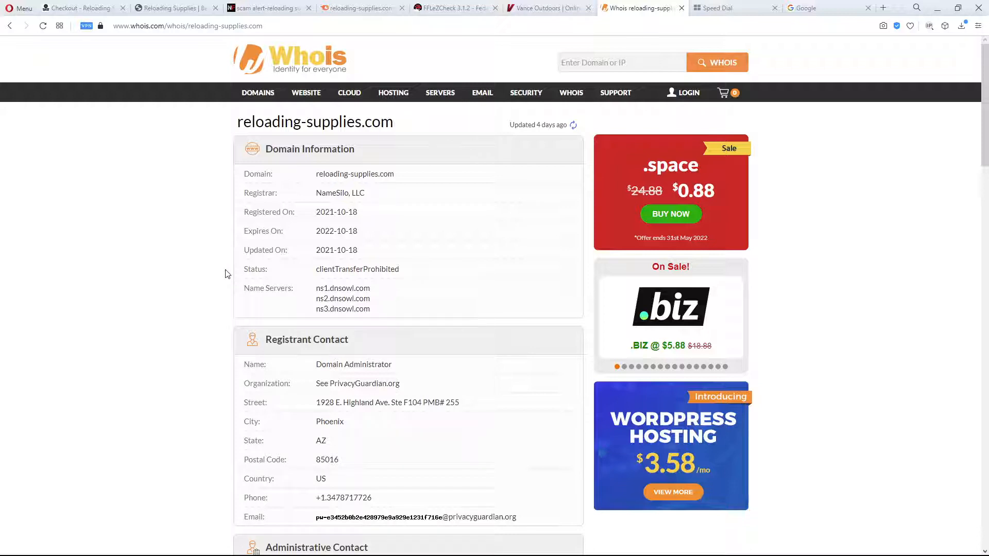
Highlight the 2021-10-18 registration date and the privacy-service registrant contact details
drag(316, 213, 355, 214)
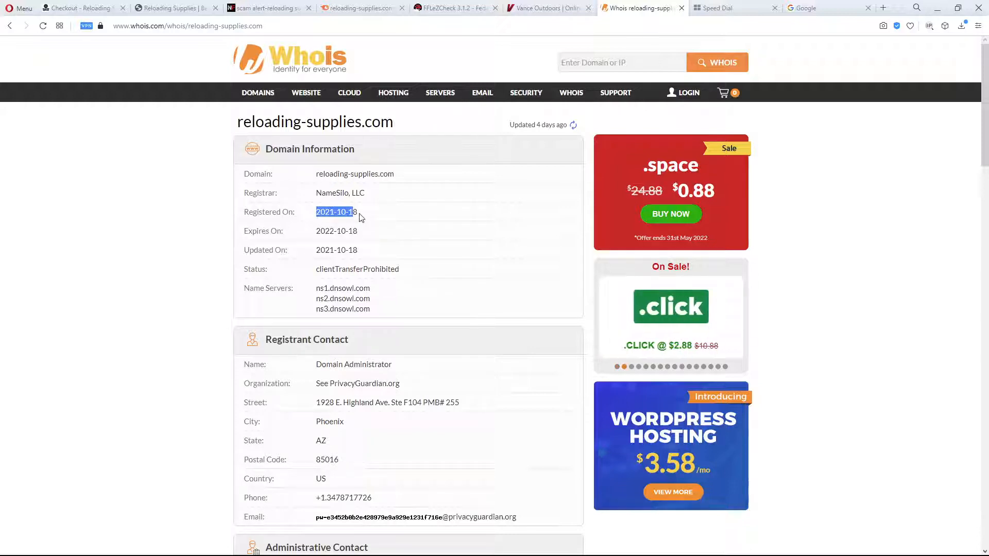
click(357, 217)
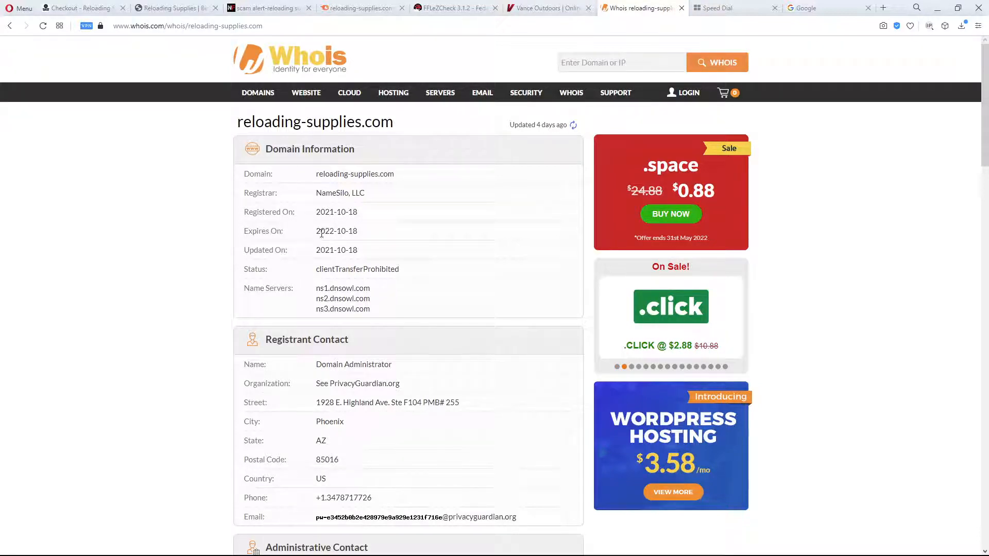
scroll(276, 316, down, 2)
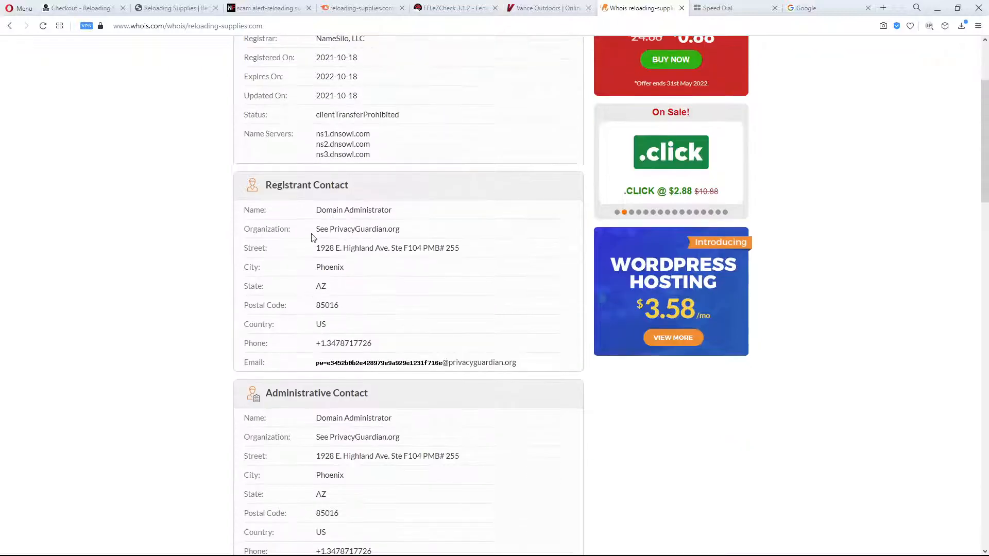
drag(328, 211, 406, 300)
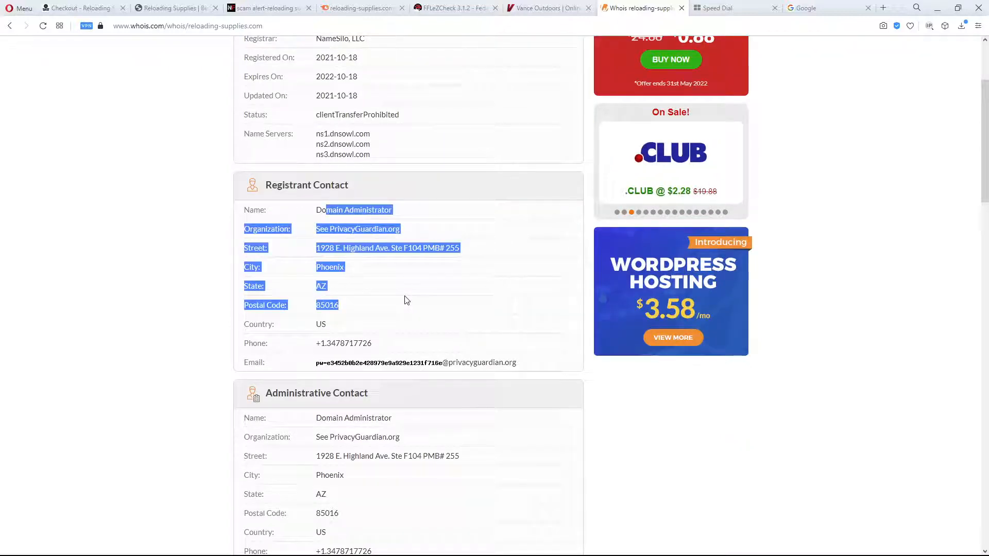
scroll(418, 359, down, 2)
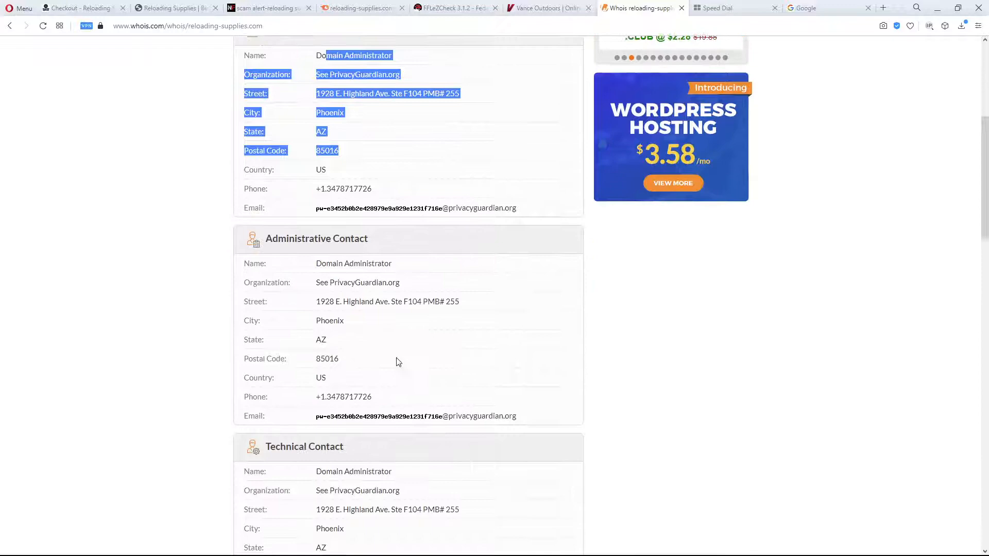
scroll(397, 360, up, 4)
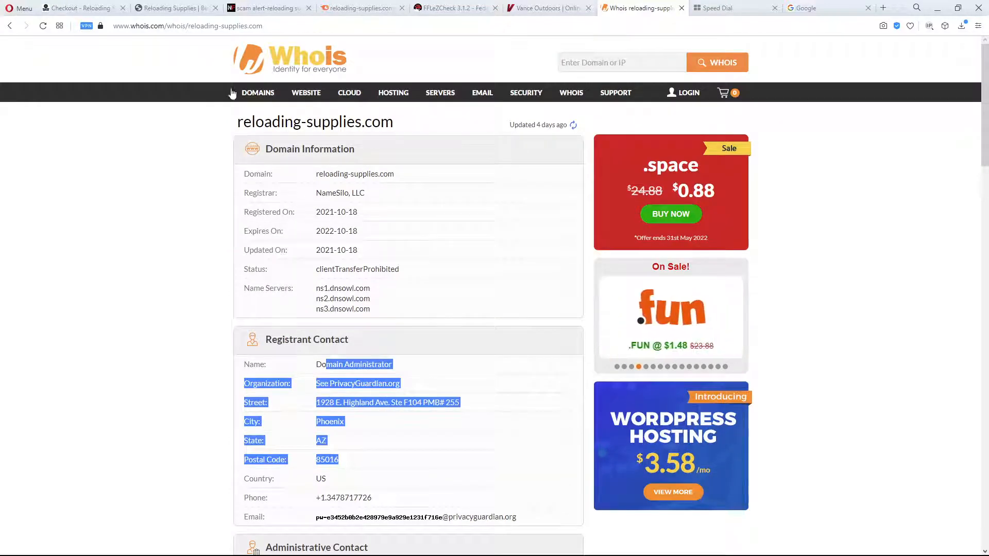
Highlight the scam-alert poster's account, payment demands and no-credit-cards note
click(255, 9)
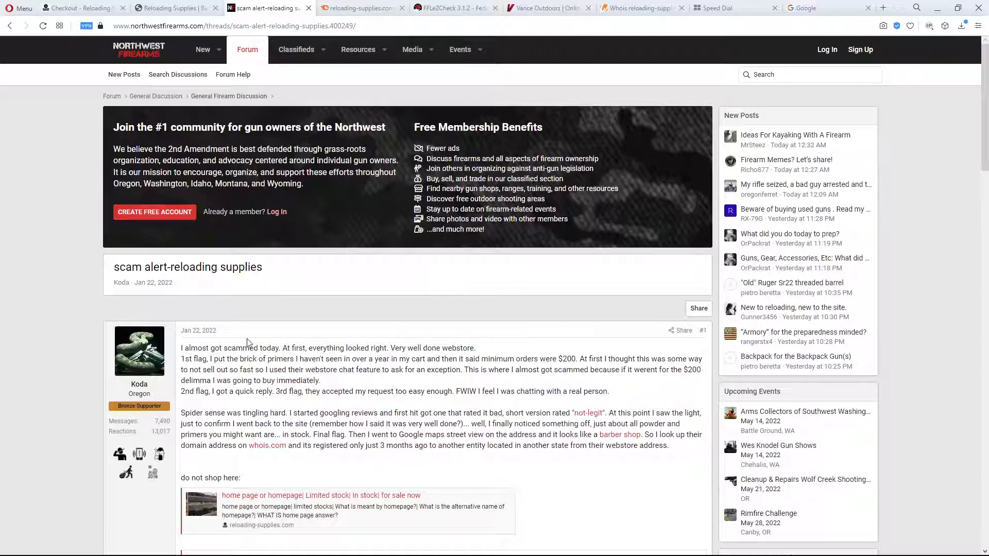
scroll(286, 310, down, 2)
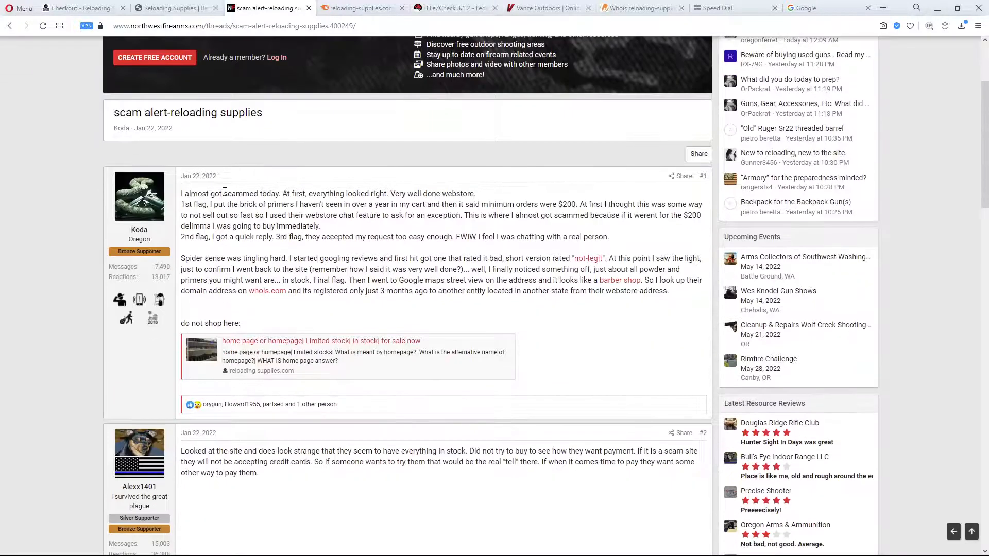
drag(223, 193, 347, 227)
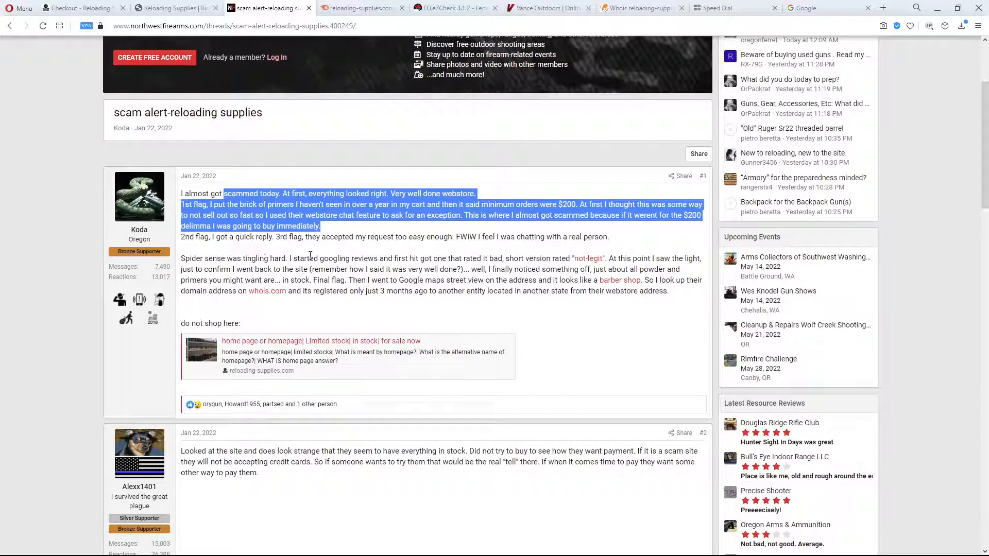
scroll(309, 255, down, 2)
scroll(340, 259, down, 2)
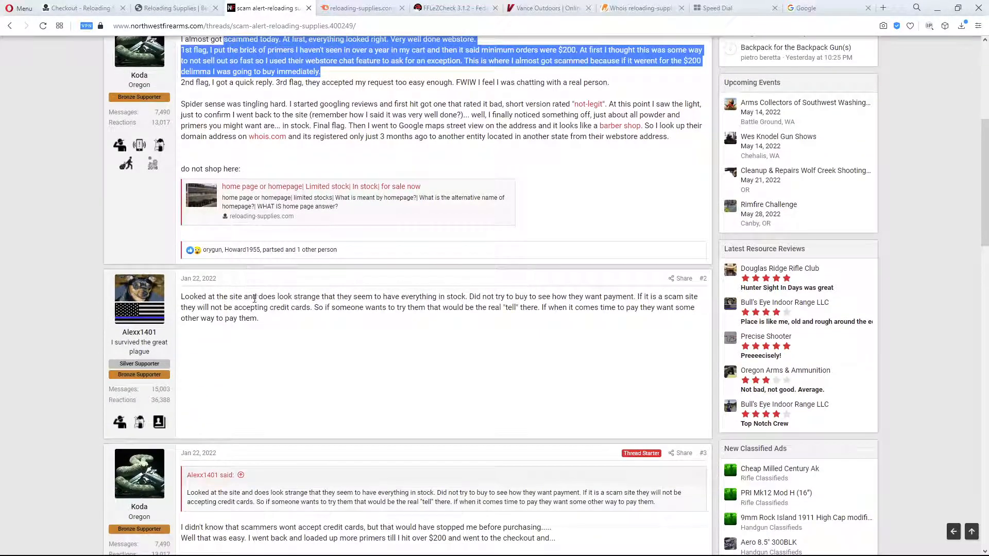
drag(557, 297, 641, 297)
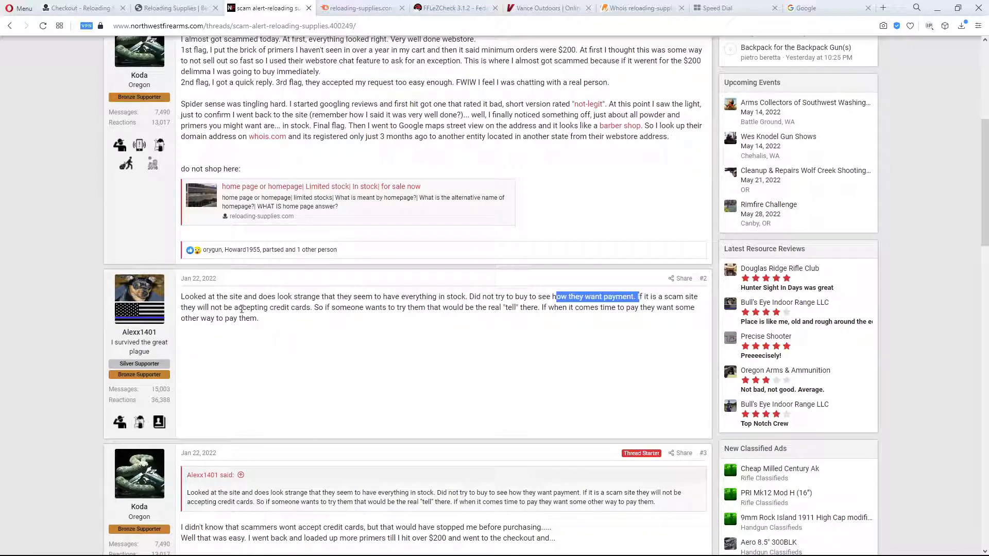
drag(224, 308, 357, 308)
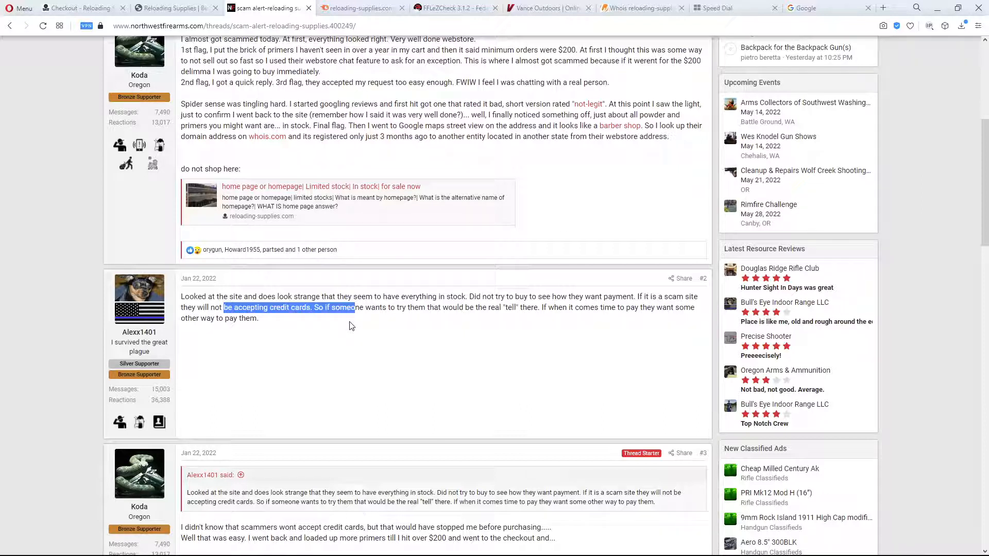
scroll(349, 325, down, 3)
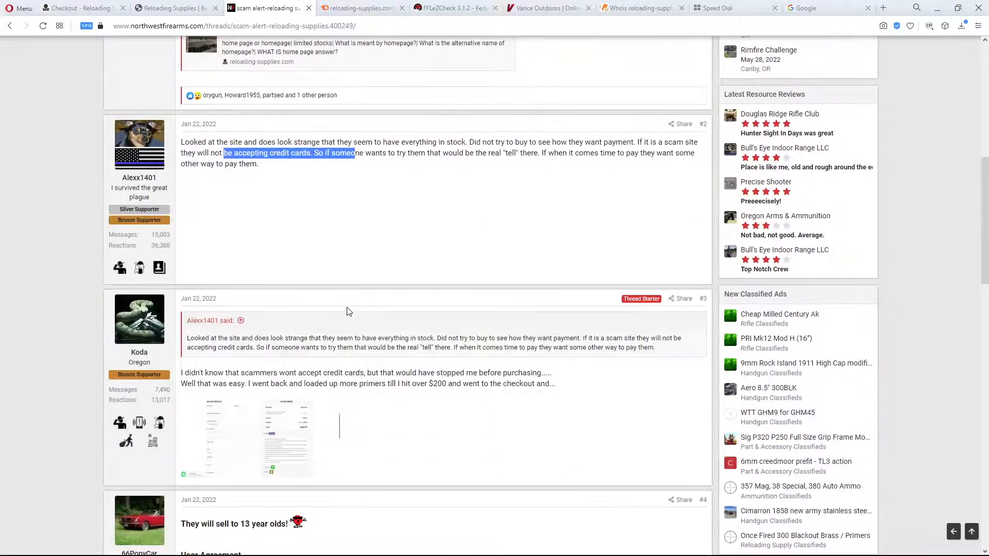
scroll(348, 313, down, 2)
scroll(347, 308, down, 3)
scroll(347, 308, down, 3)
scroll(347, 308, down, 3)
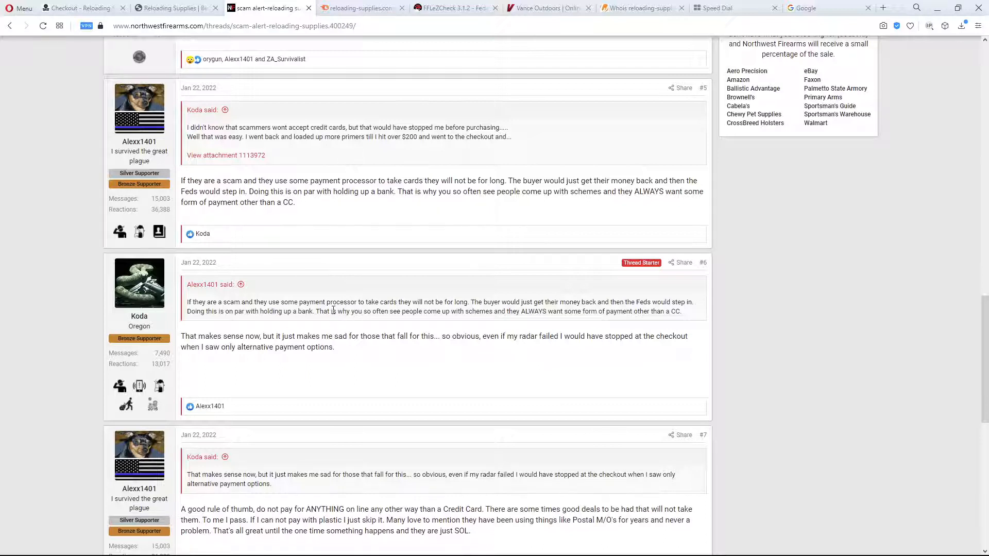
Highlight the reply about alternative payment options starting from 'but'
mouse_move(283, 336)
mouse_down()
mouse_move(338, 349)
mouse_move(263, 336)
mouse_up()
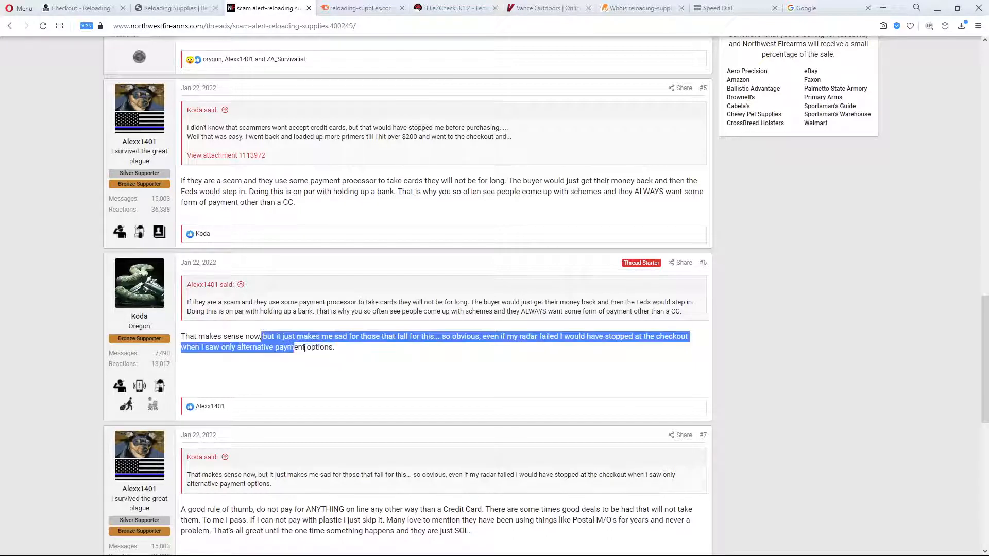
drag(338, 349, 264, 336)
click(345, 357)
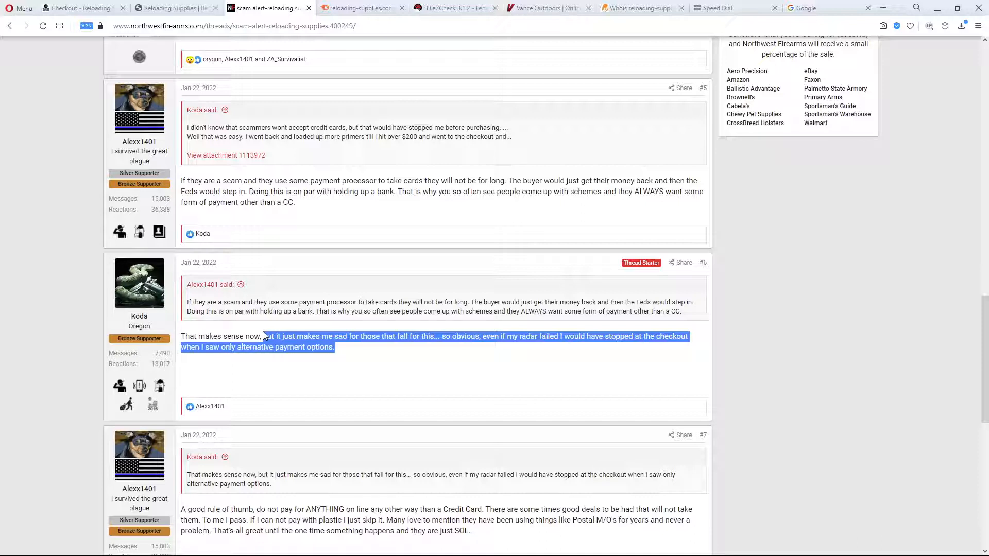
click(262, 335)
mouse_move(264, 335)
mouse_down()
mouse_move(336, 347)
mouse_move(264, 336)
mouse_up()
click(335, 348)
scroll(266, 335, down, 2)
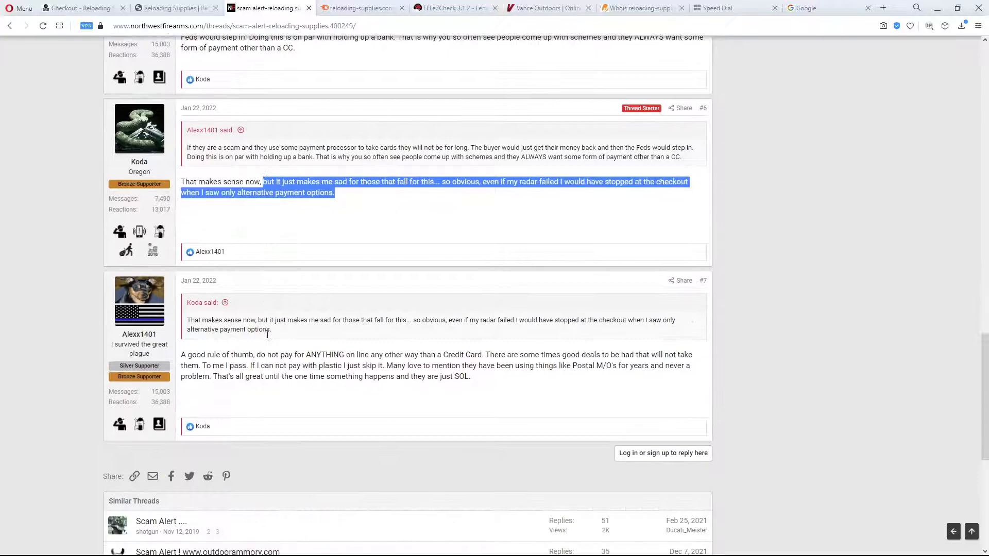
scroll(304, 352, up, 2)
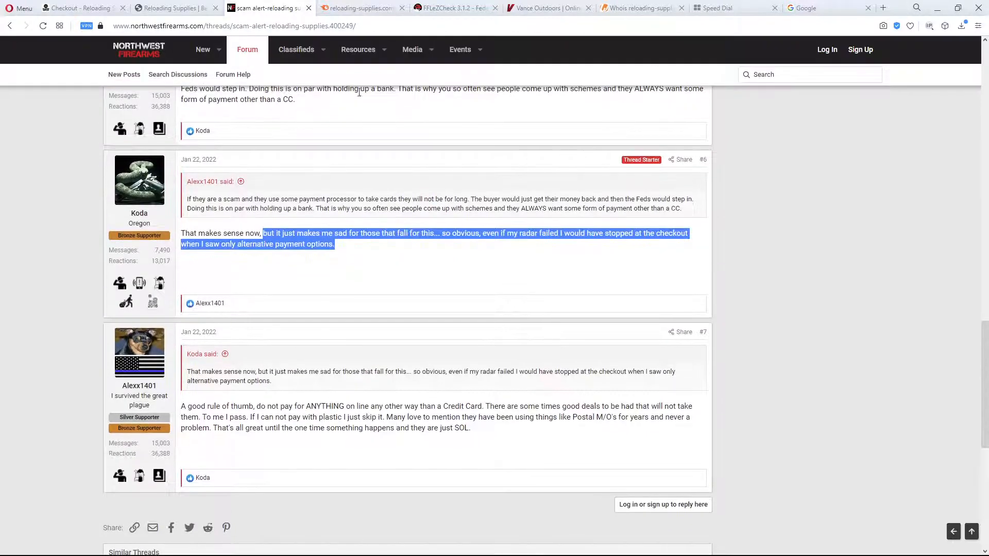
scroll(401, 312, up, 4)
scroll(401, 312, up, 4)
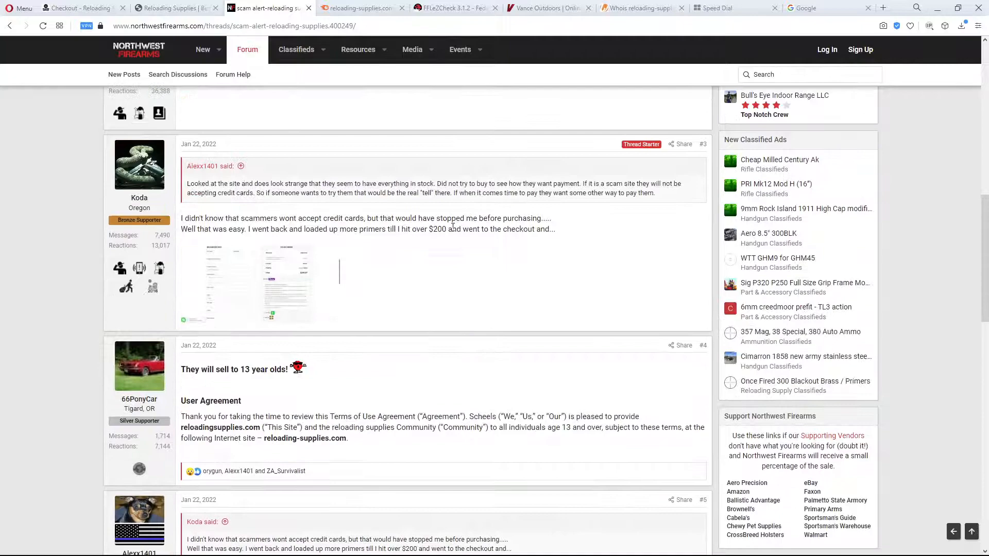
scroll(452, 237, up, 4)
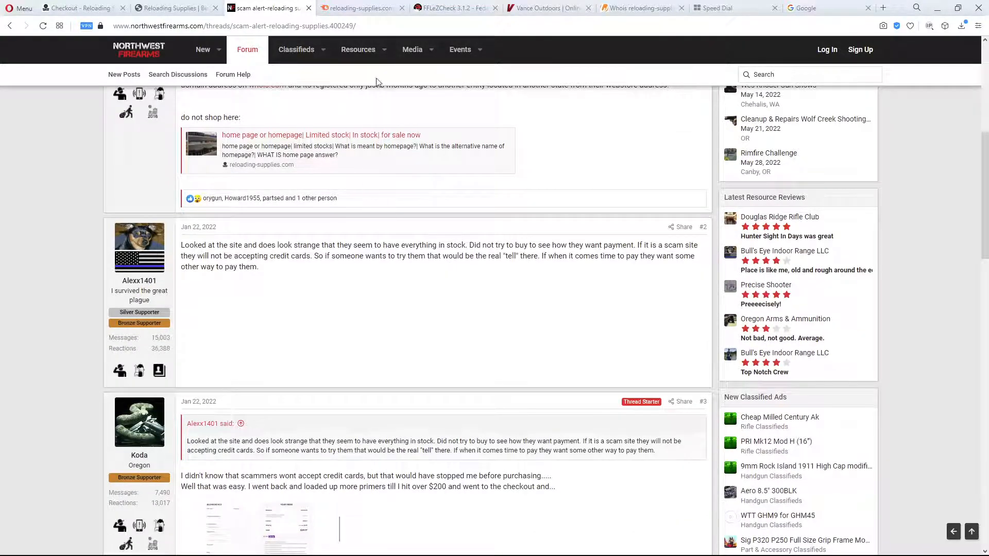
Review the Semrush overview of reloading-supplies.com, highlighting the domain name
click(370, 8)
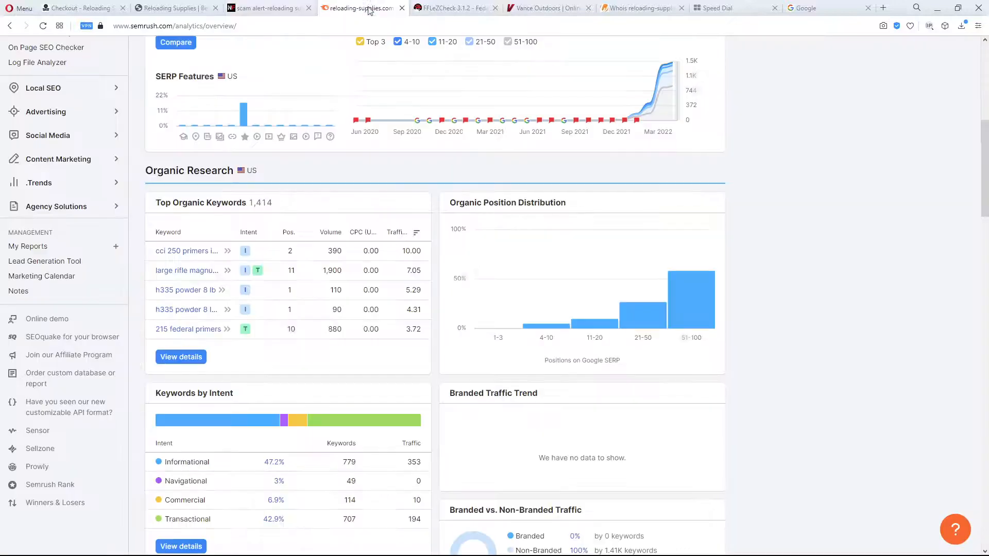
scroll(395, 322, up, 8)
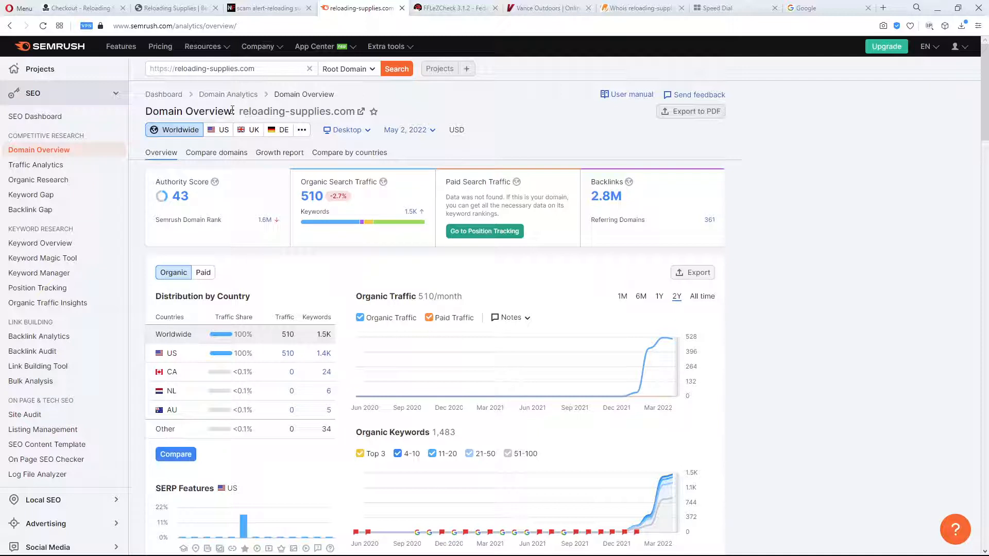
drag(266, 111, 347, 111)
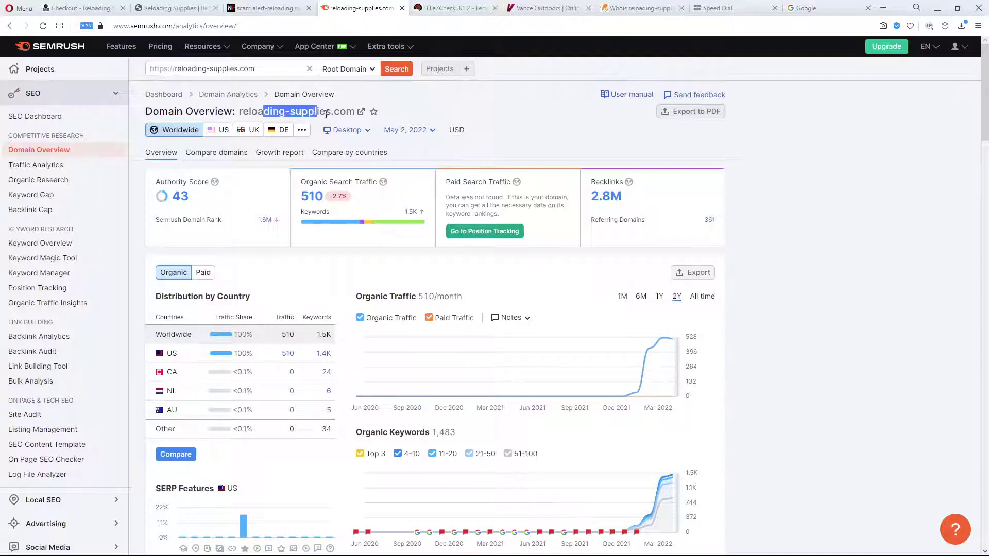
click(418, 98)
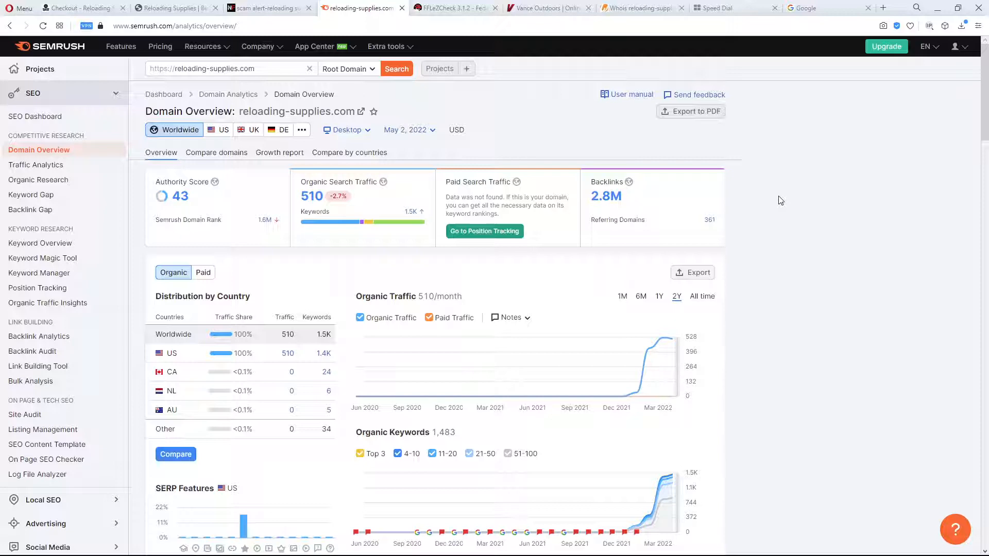
scroll(779, 201, down, 3)
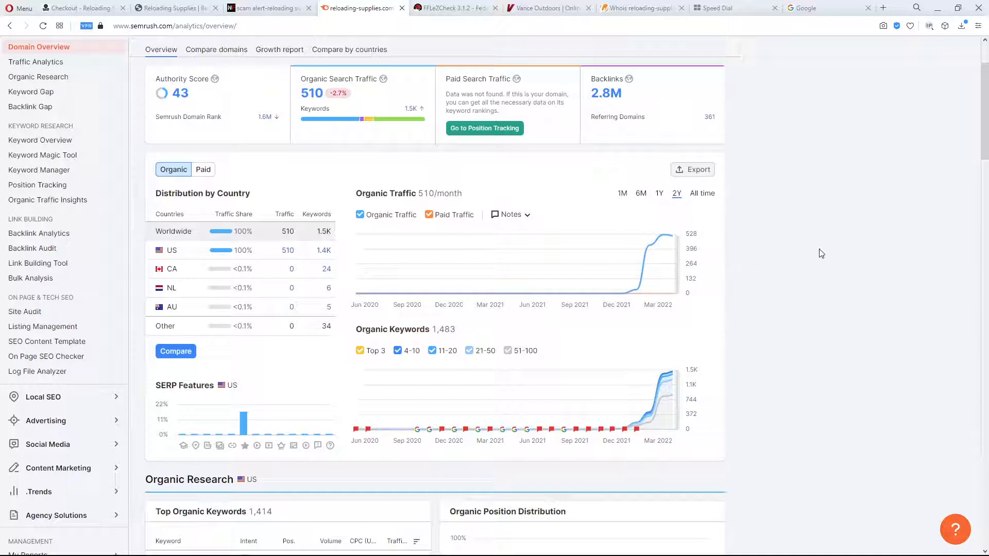
scroll(742, 378, down, 2)
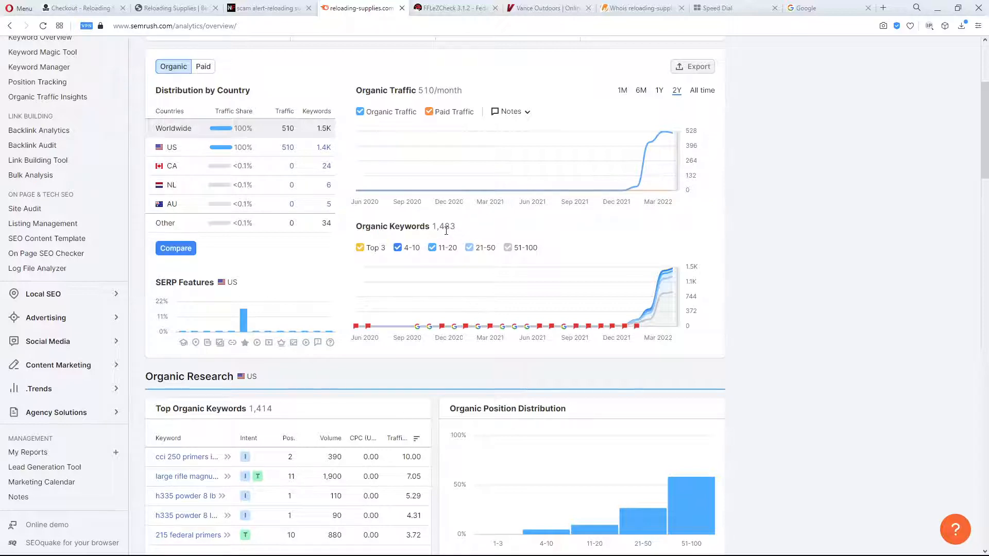
scroll(445, 231, down, 2)
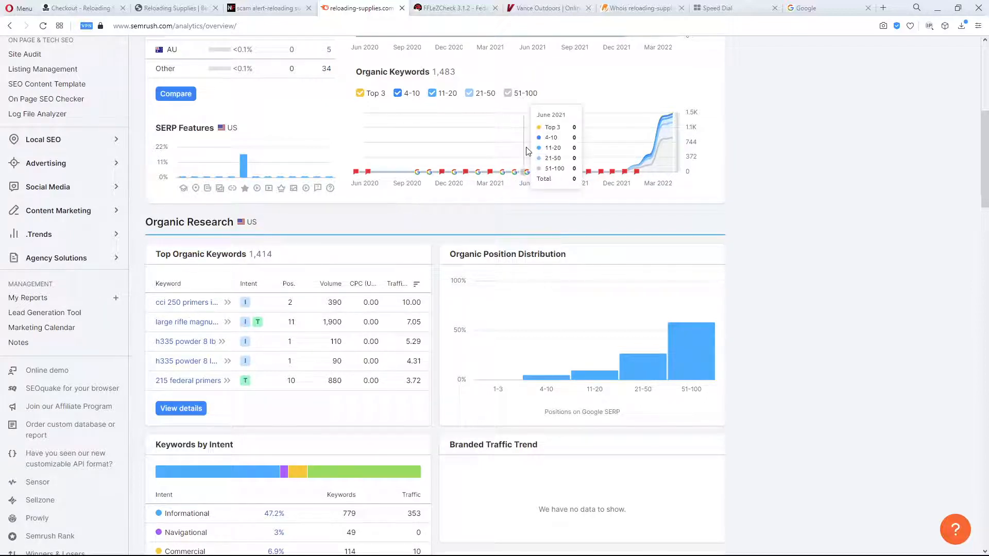
Go back to Google and search for 'cci primers in stock'
click(545, 7)
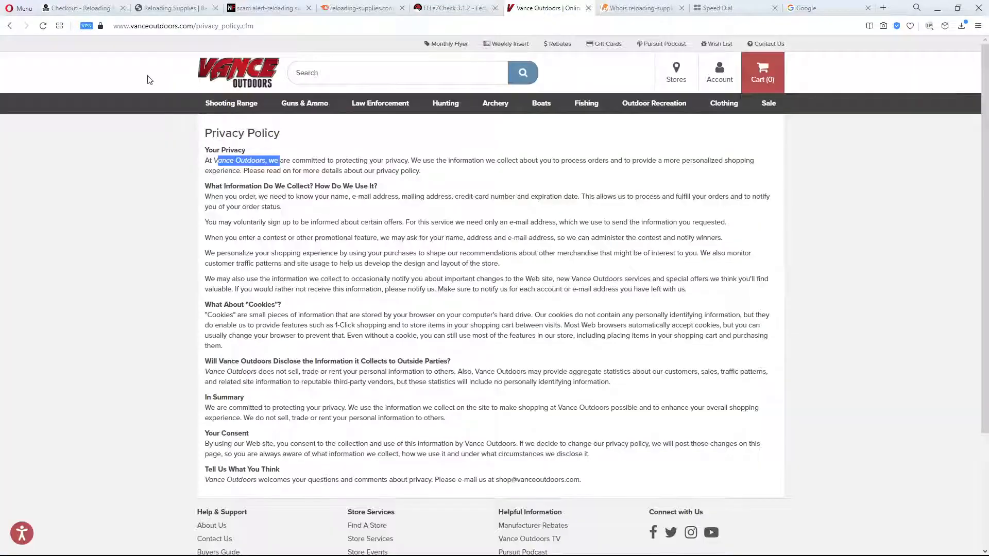
click(9, 25)
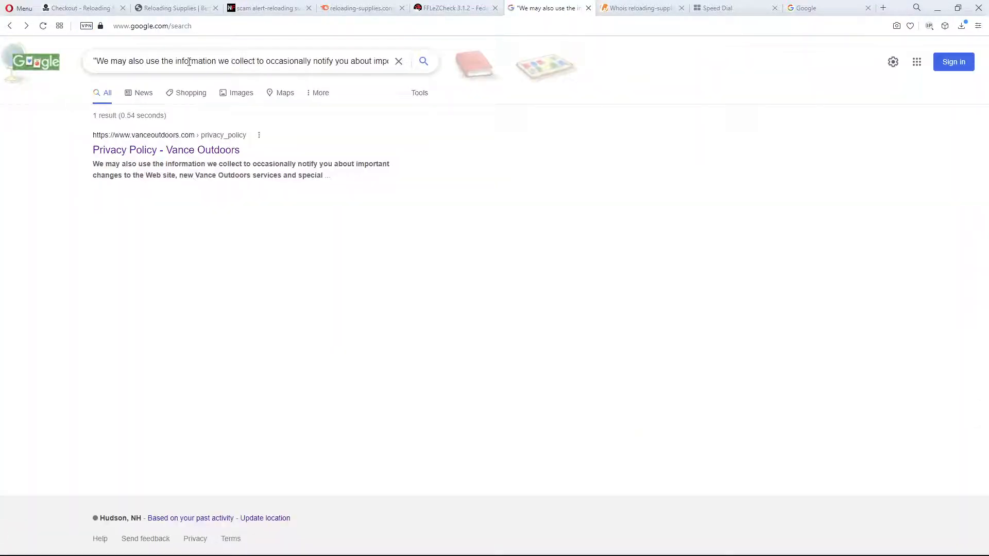
click(189, 63)
key(ctrl+a)
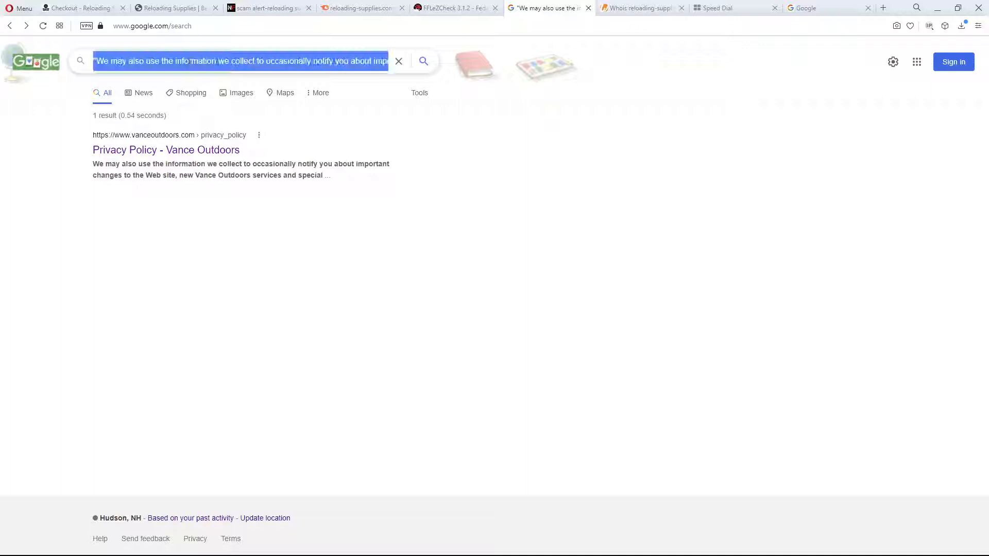
text(cci p)
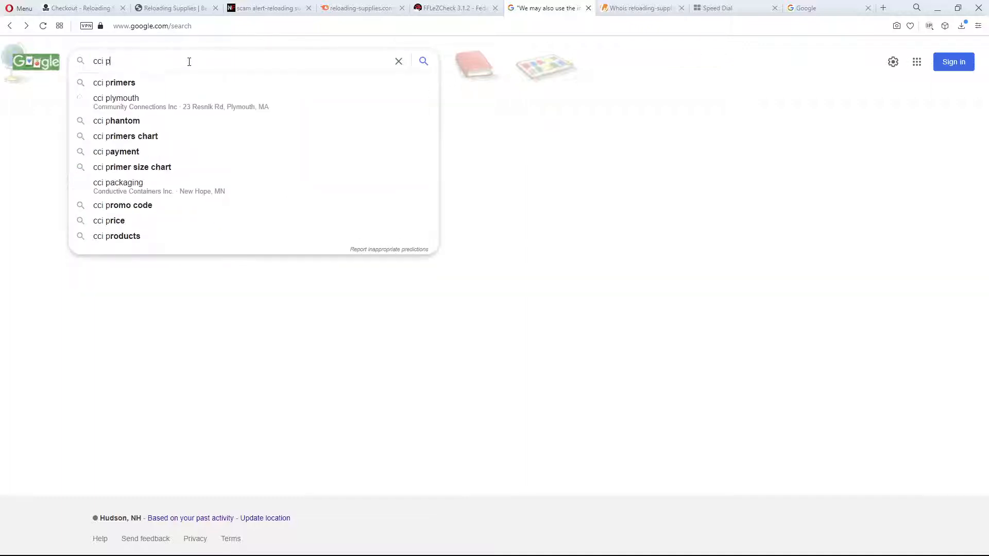
text(rimers )
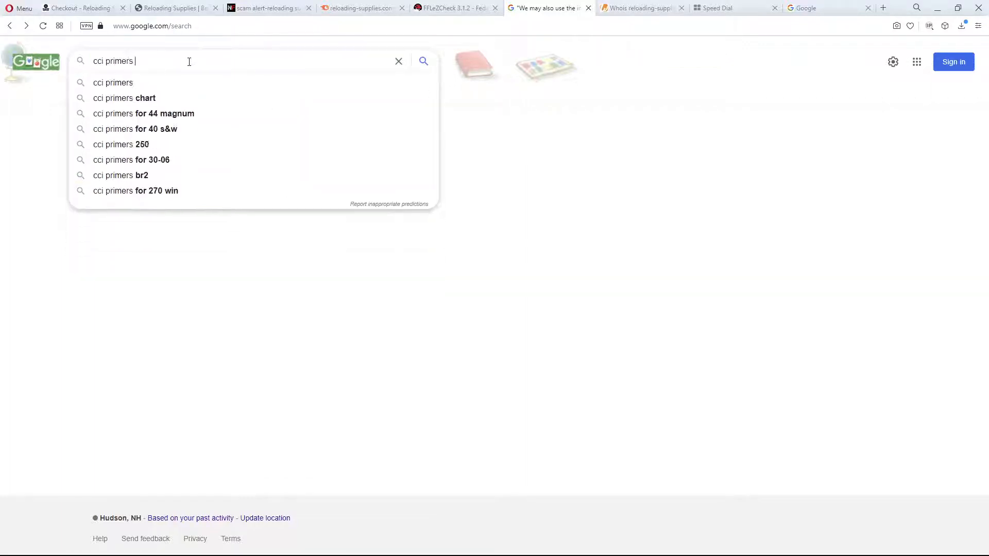
text(in stock)
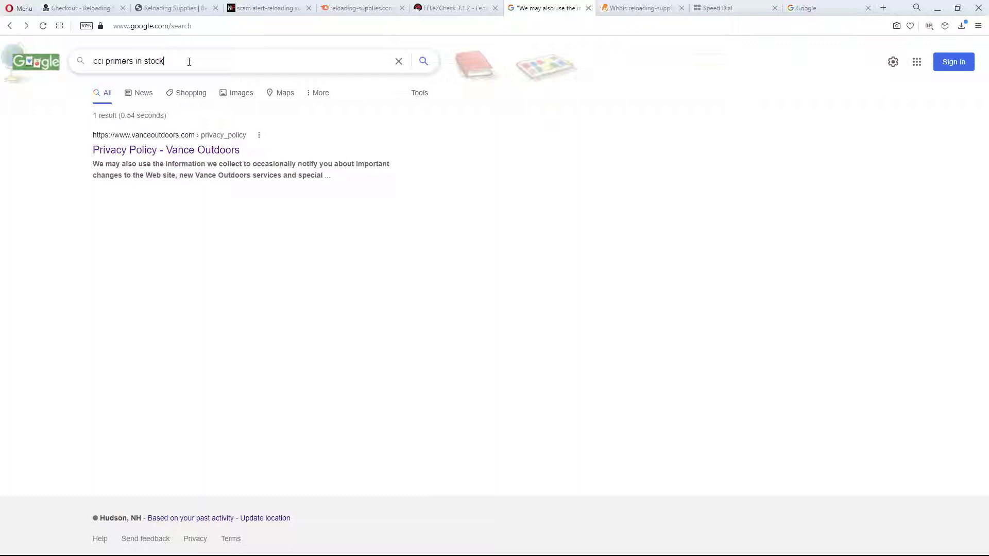
key(Return)
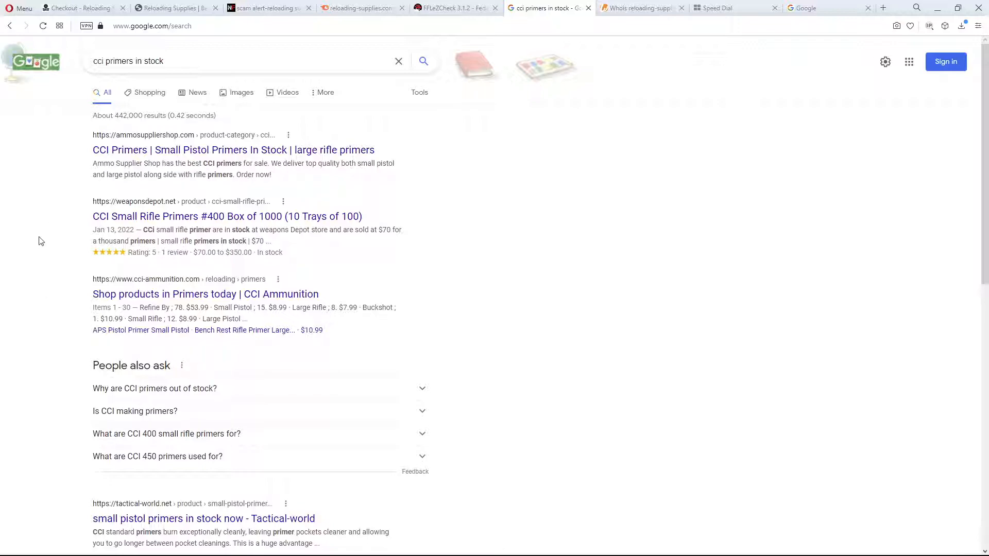
scroll(41, 242, down, 3)
scroll(39, 243, down, 2)
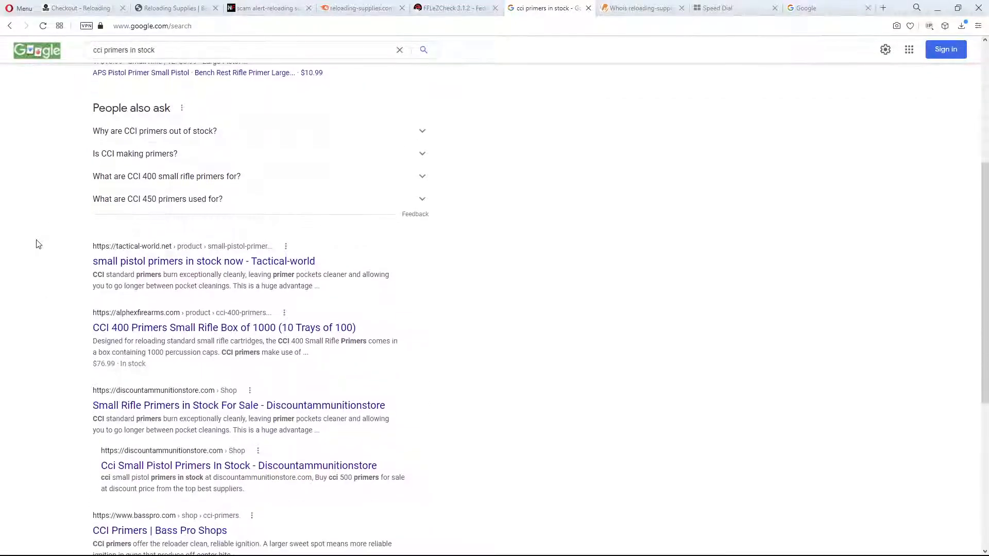
scroll(35, 244, down, 1)
scroll(36, 244, down, 1)
scroll(36, 245, down, 1)
scroll(35, 244, down, 1)
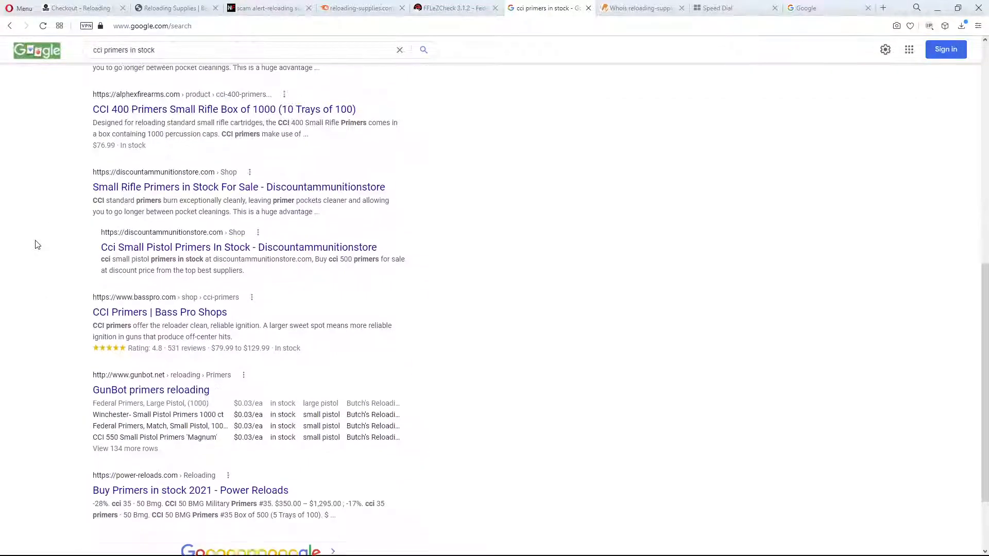
scroll(35, 245, down, 2)
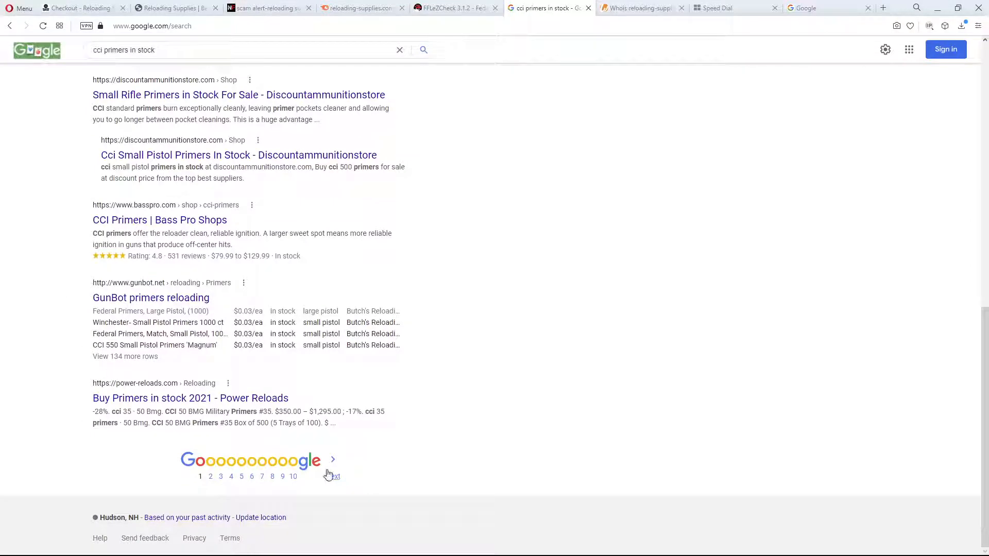
scroll(299, 440, up, 1)
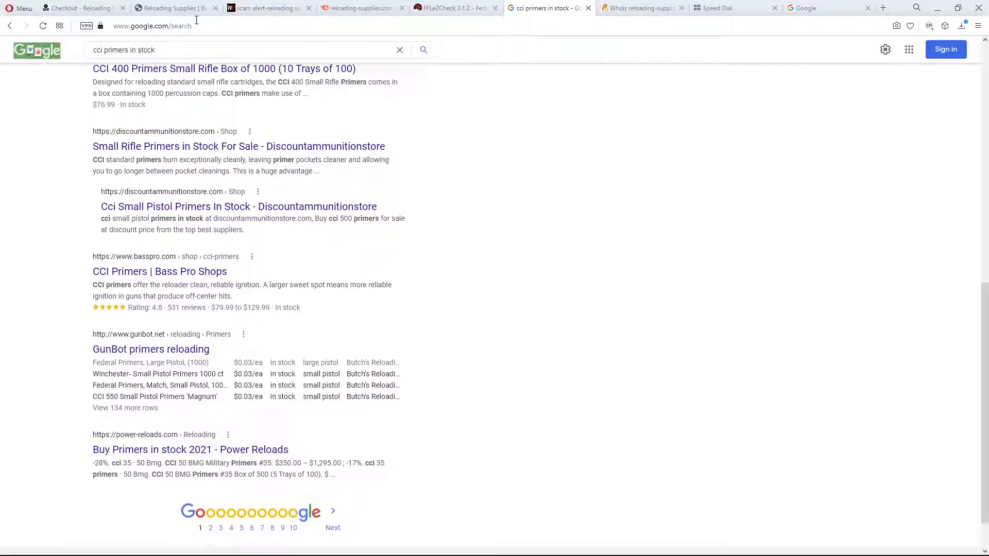
Check the Semrush and FFL lookup tabs, then start editing the query toward CCI 250 primers
click(361, 8)
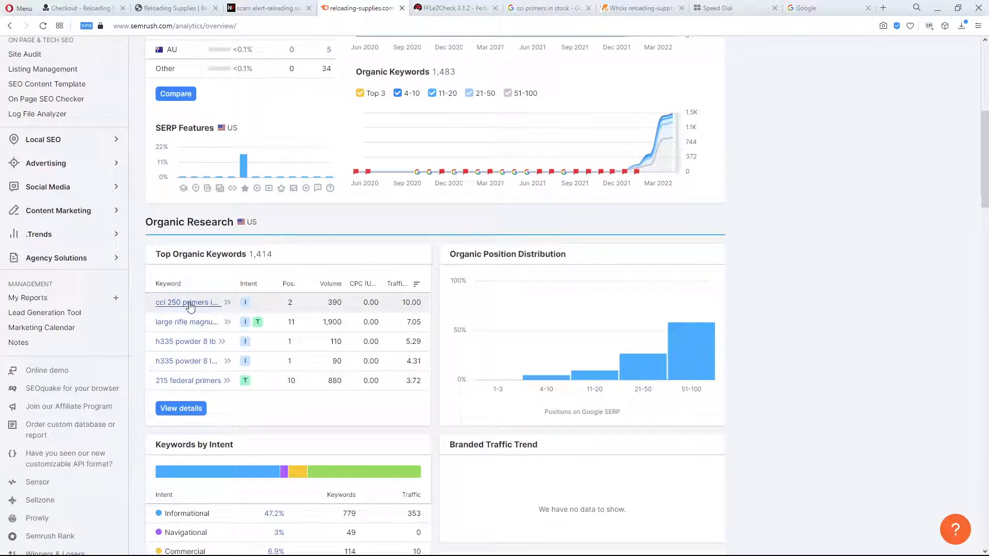
click(453, 7)
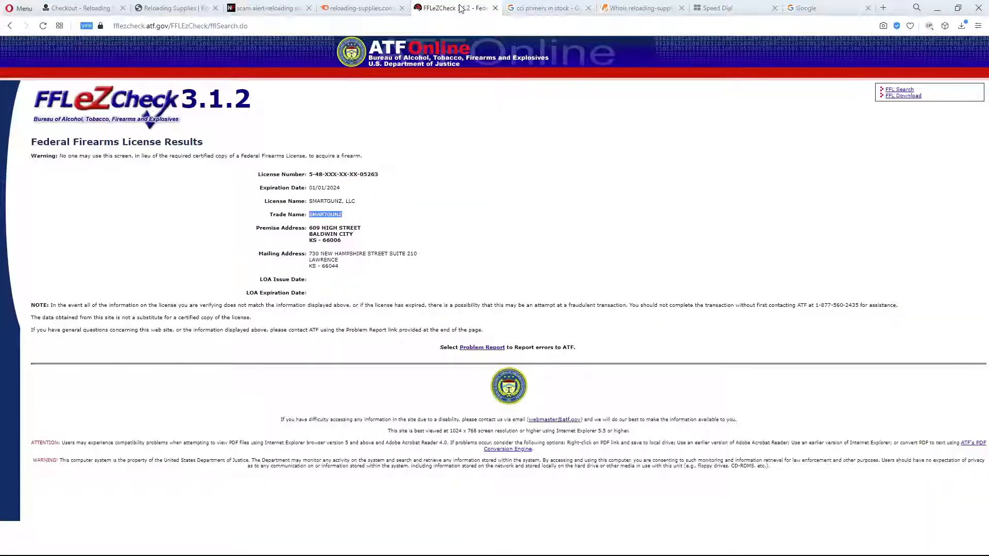
click(546, 9)
scroll(232, 232, up, 8)
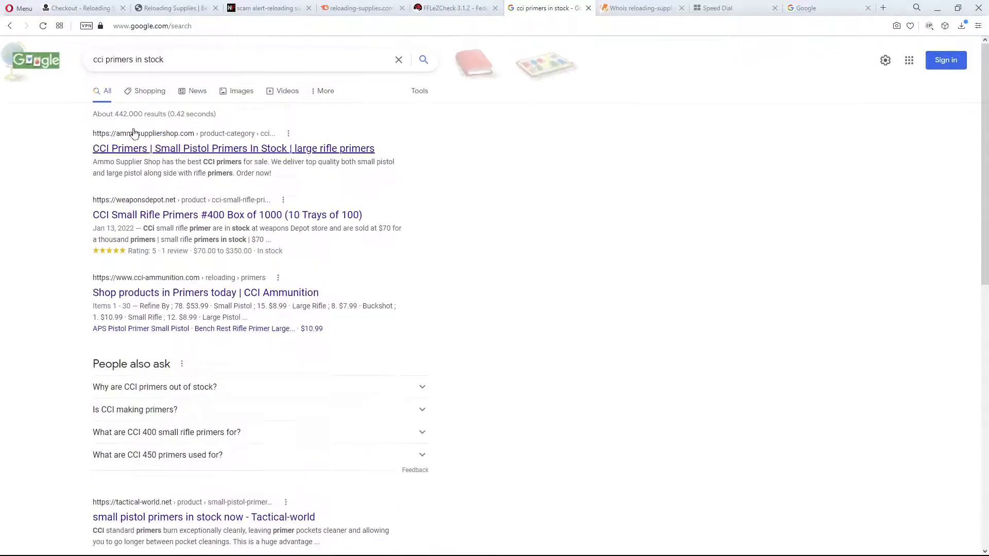
click(113, 60)
text(250)
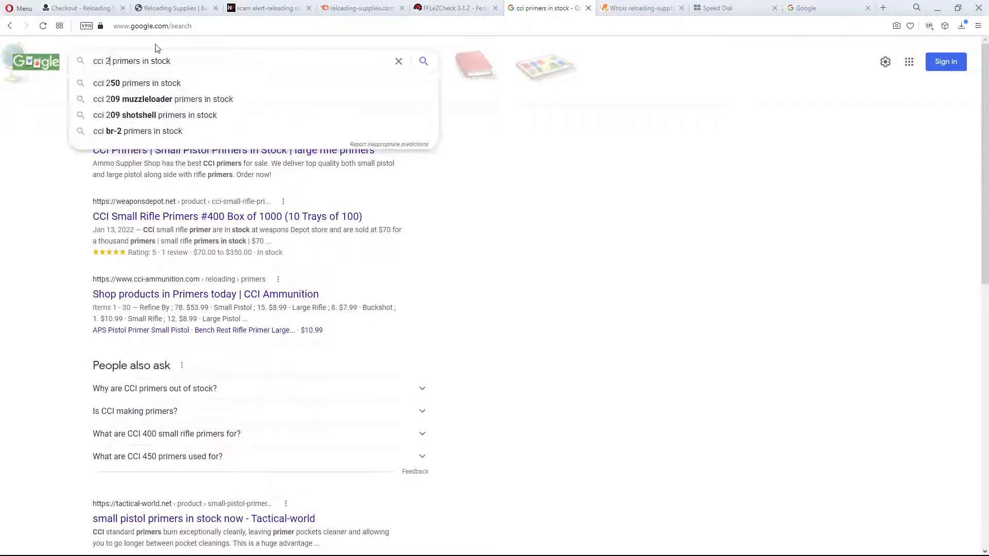
text(50)
Search Google for "cci 250 primers in stock" and review the seller results
key(Return)
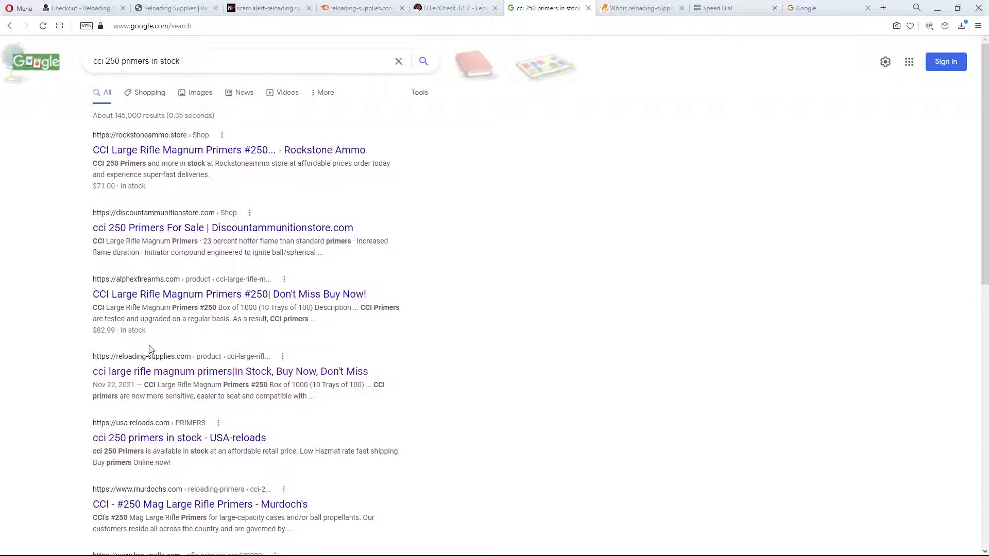
scroll(93, 332, down, 4)
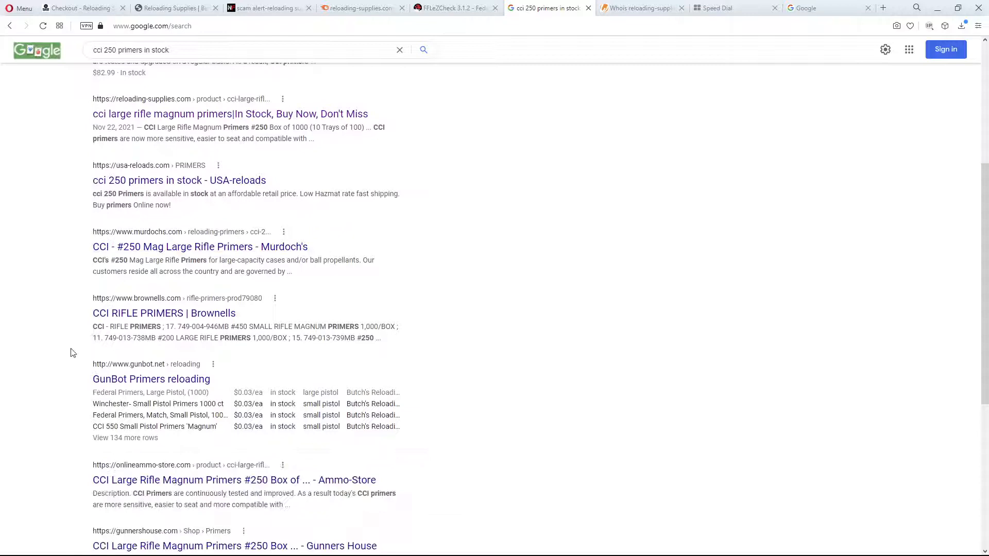
scroll(126, 318, down, 3)
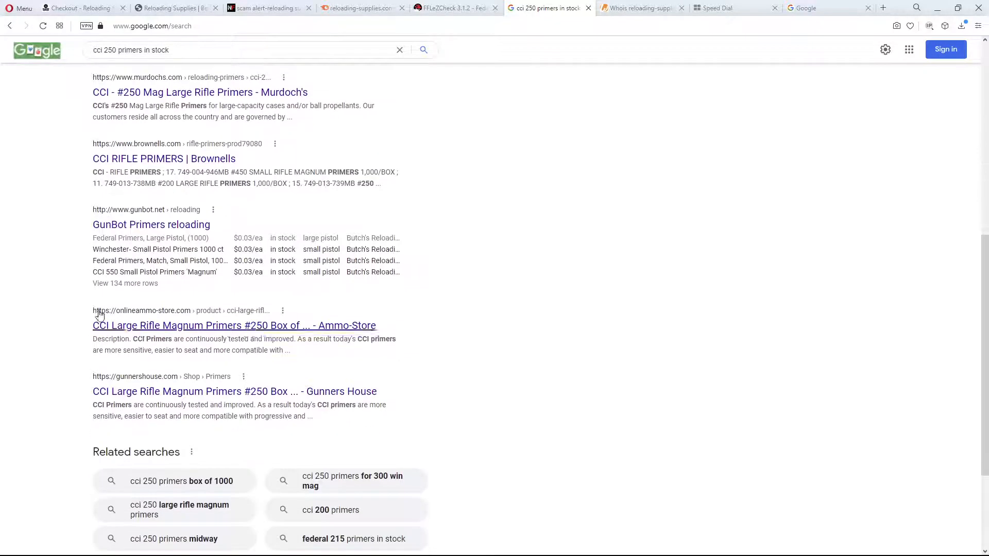
scroll(127, 319, up, 2)
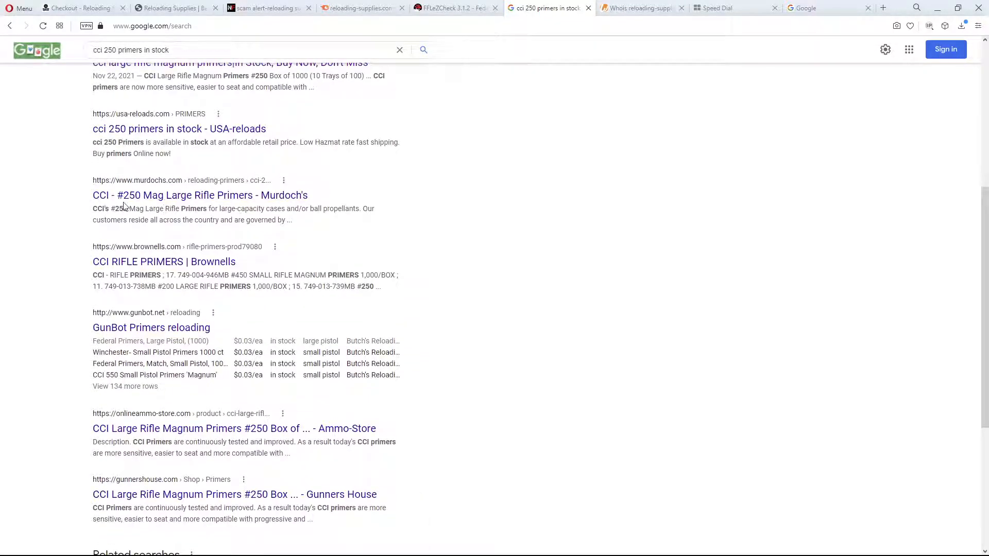
scroll(96, 247, down, 3)
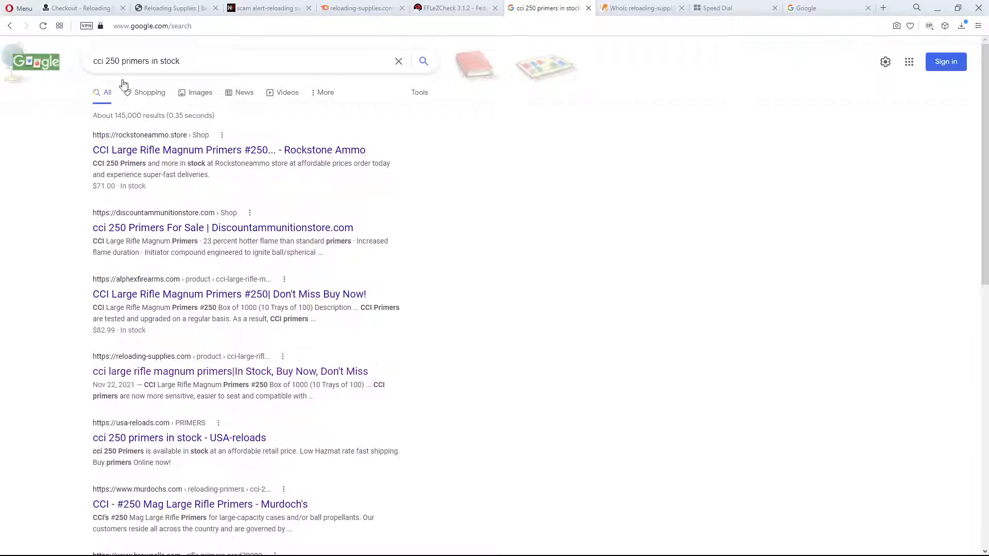
Trim the query to "cci primers" and rerun the Google search
click(108, 62)
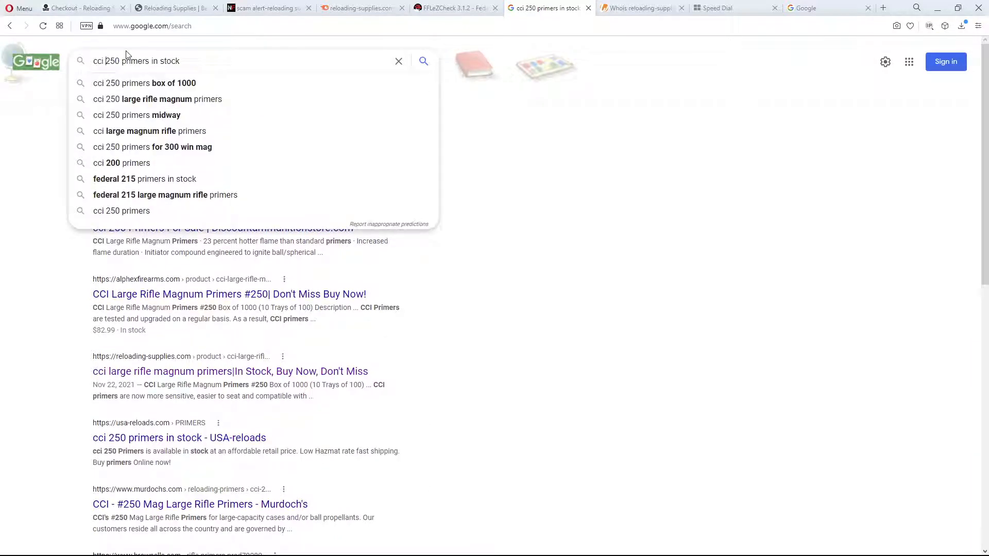
key(BackSpace)
key(BackSpace)
key(BackSpace)
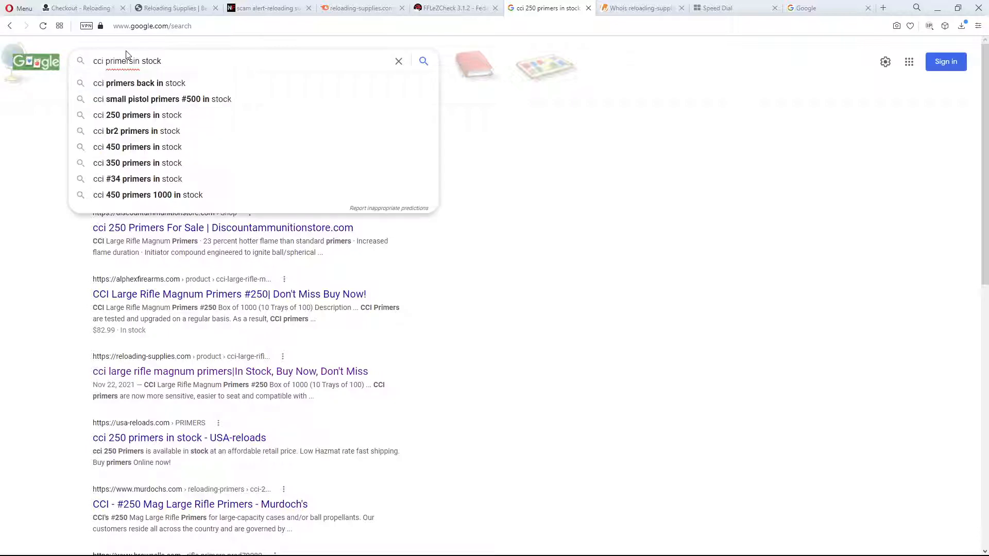
key(Delete)
key(Delete)
key(Delete)
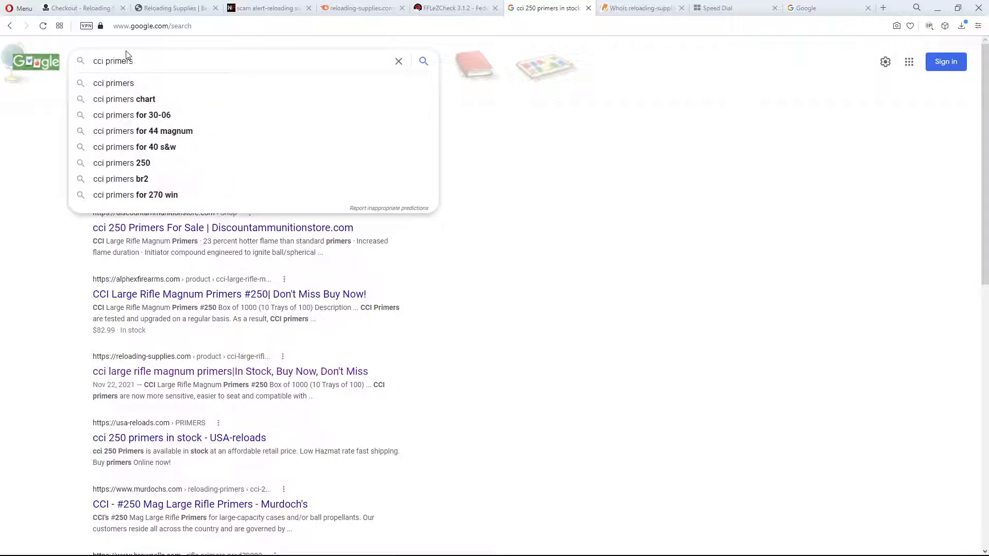
key(Return)
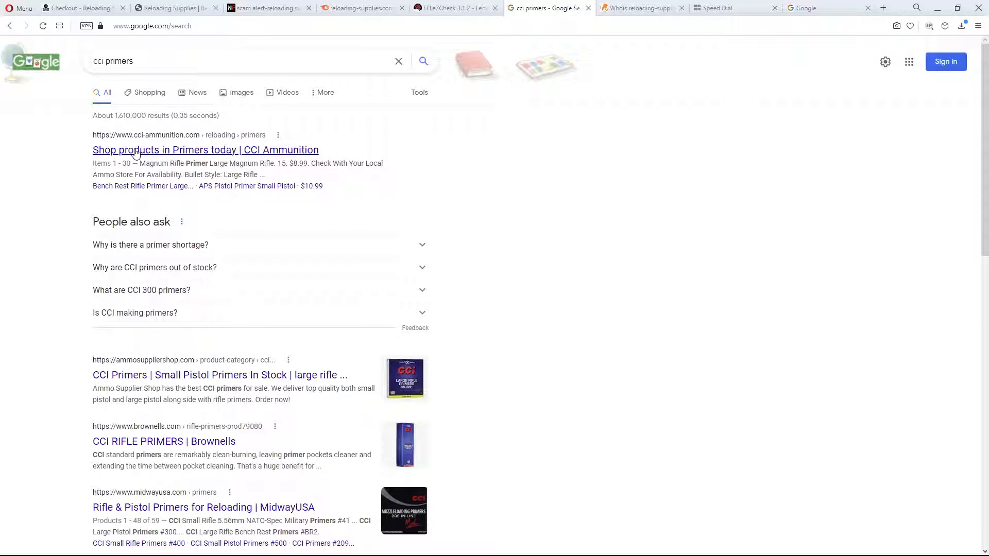
From the official CCI primers catalogue, open the Magnum Large Rifle Primer No. 250 product at $8.99
click(136, 151)
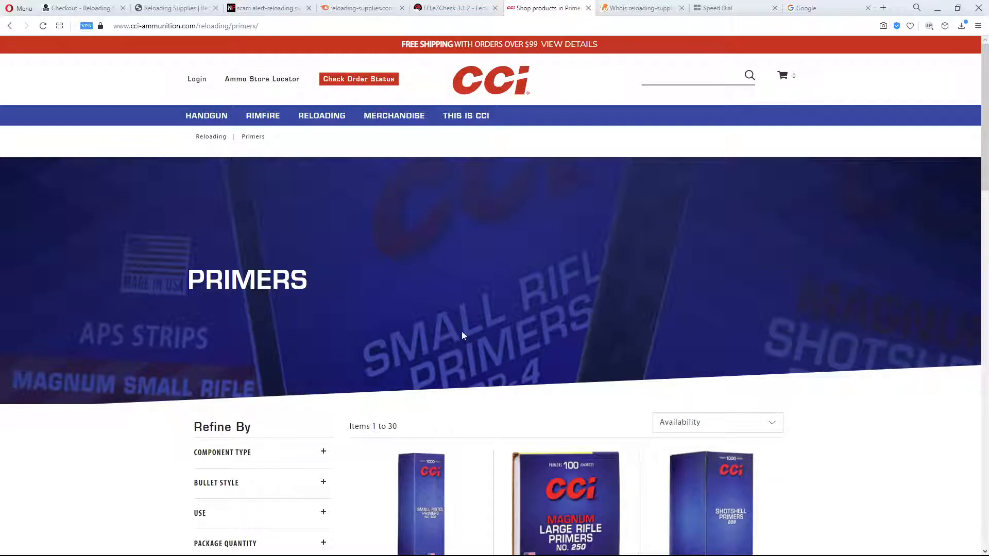
scroll(336, 341, down, 3)
scroll(337, 325, down, 1)
scroll(337, 325, down, 1)
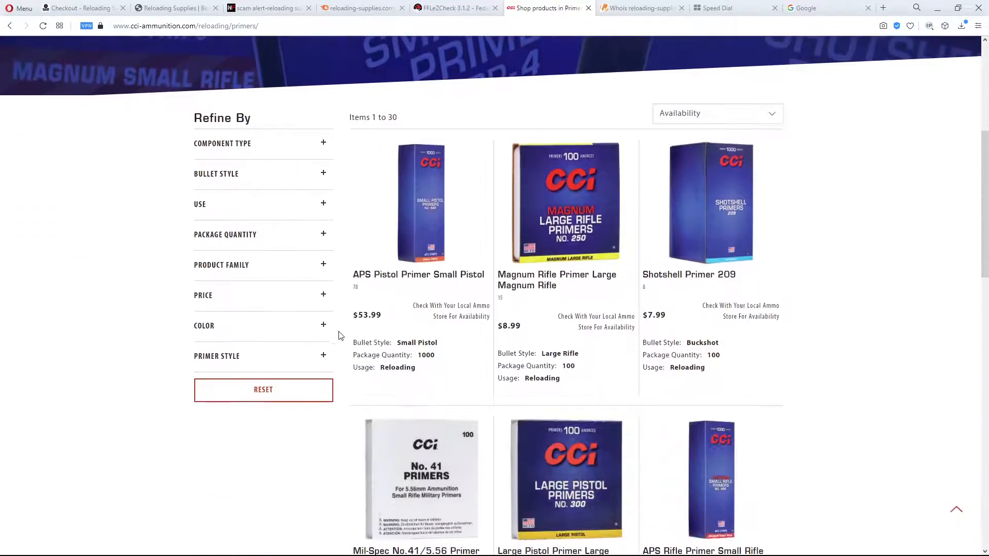
click(556, 280)
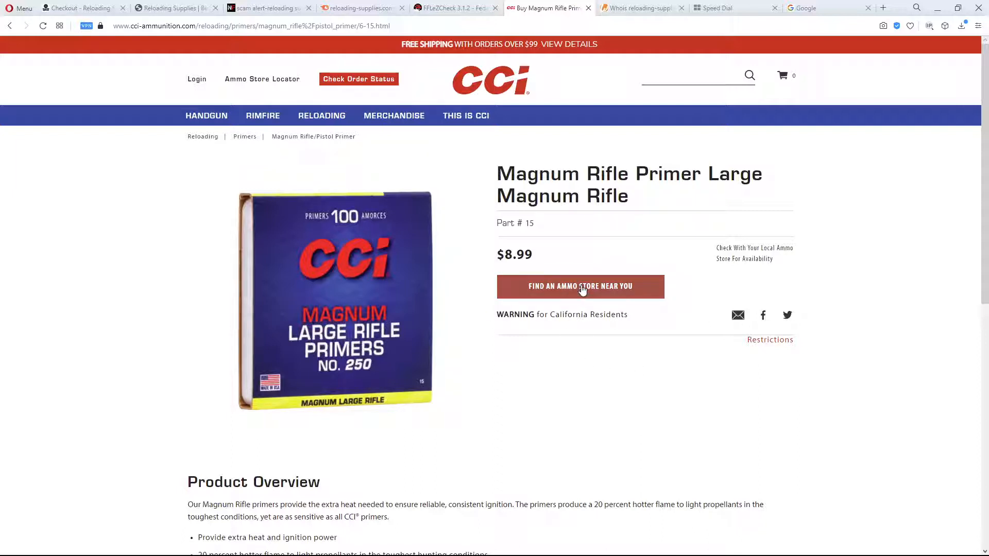
Use CCI's store locator to list retailers within 50 miles of zip 90210
click(582, 290)
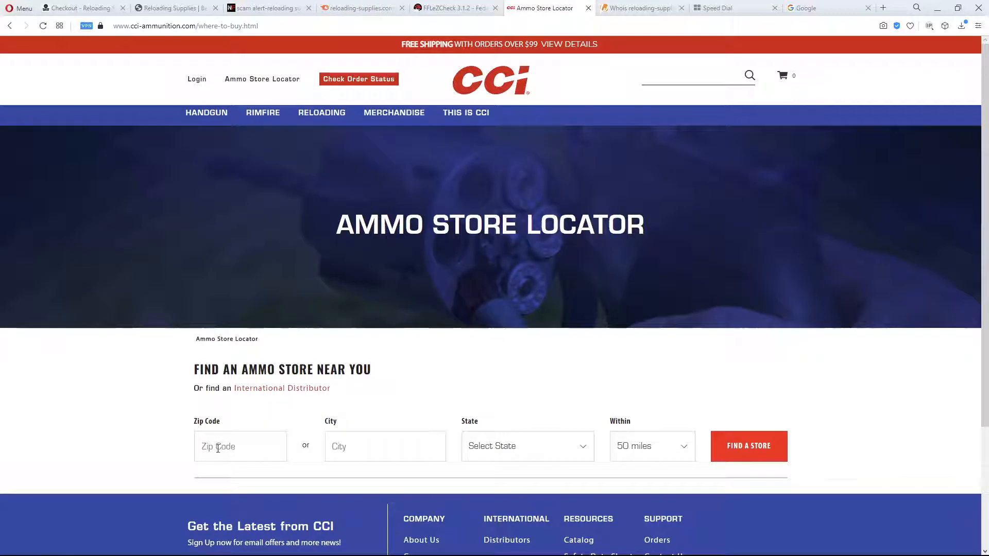
text(90210)
click(765, 450)
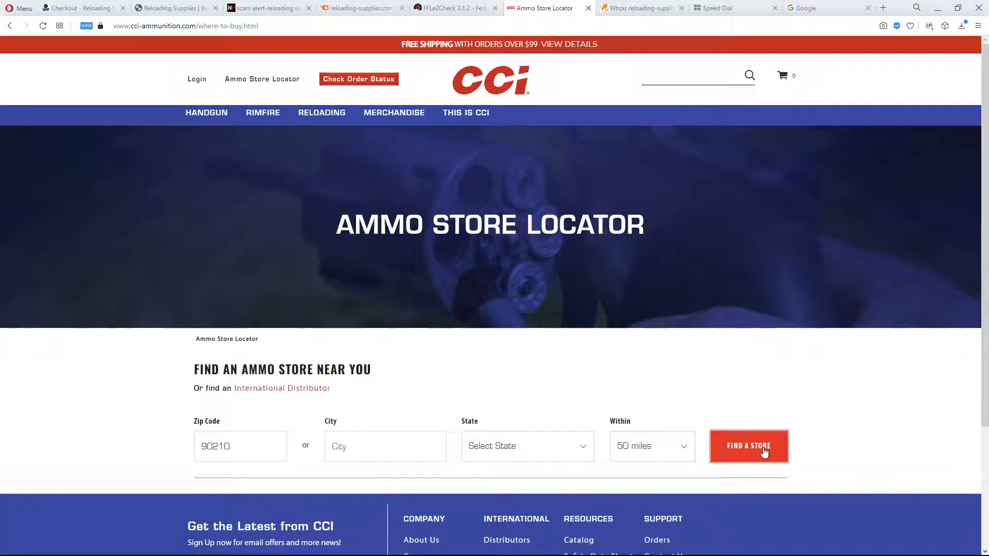
scroll(765, 450, down, 3)
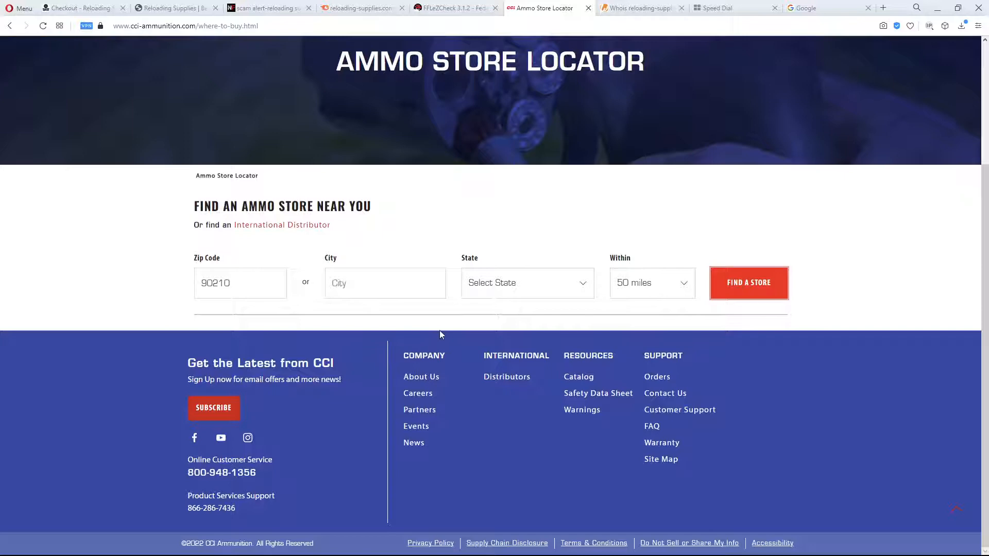
click(749, 283)
scroll(137, 385, down, 3)
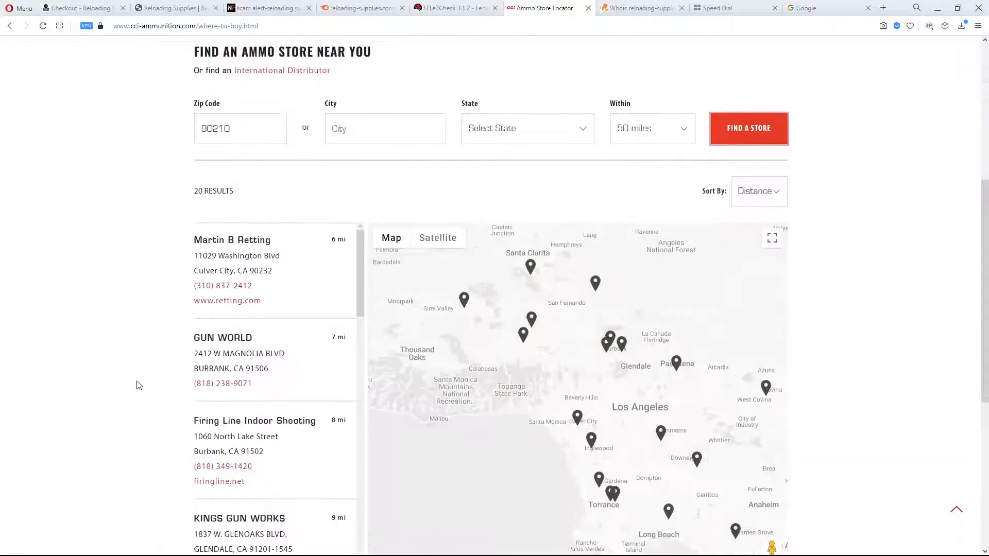
scroll(241, 395, down, 2)
scroll(220, 375, down, 1)
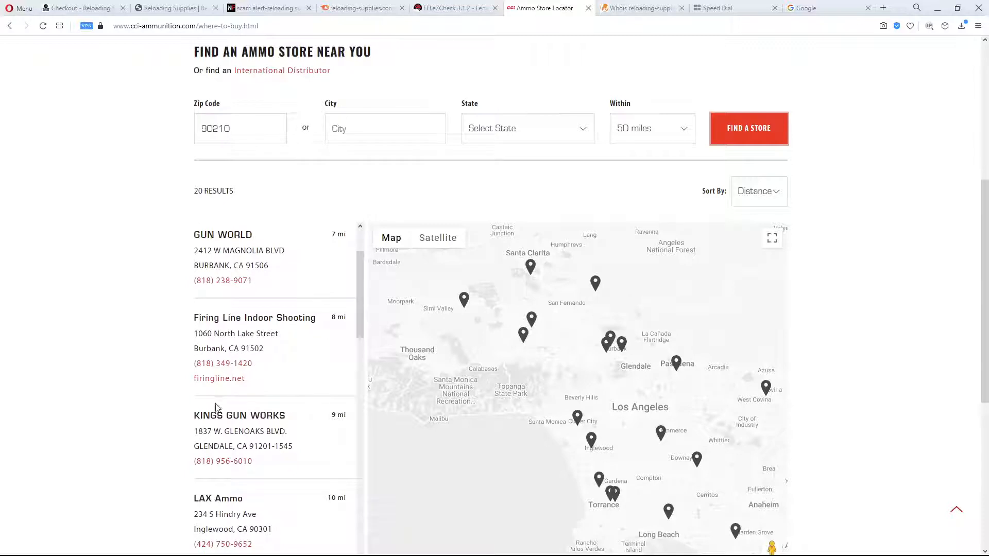
scroll(216, 406, down, 2)
scroll(193, 386, down, 2)
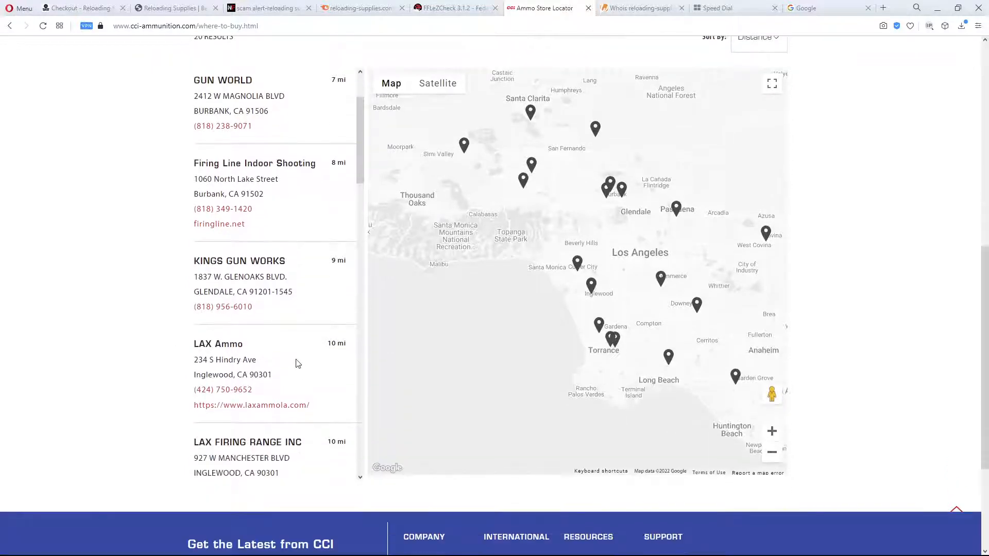
scroll(296, 363, down, 2)
scroll(296, 332, down, 2)
scroll(294, 317, down, 1)
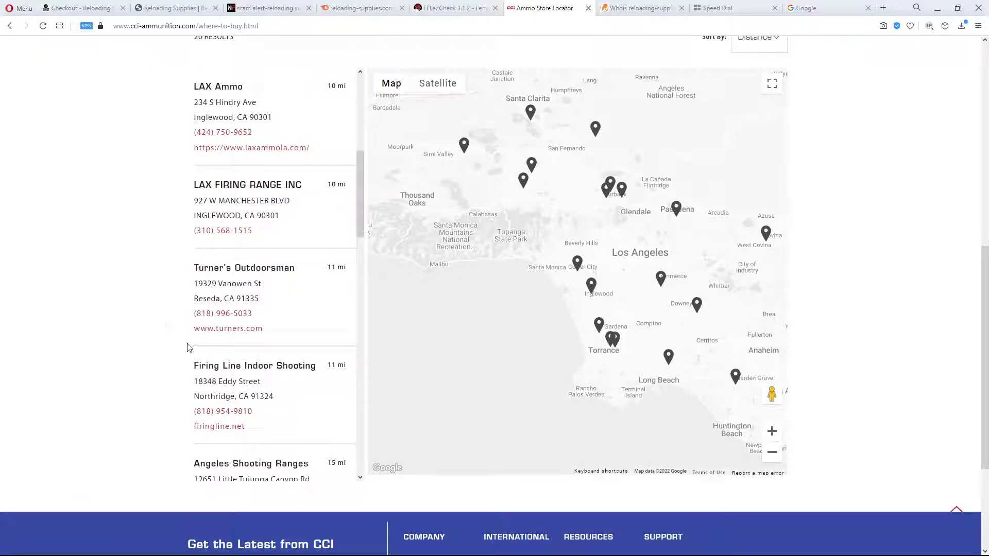
scroll(187, 348, up, 5)
scroll(154, 324, up, 5)
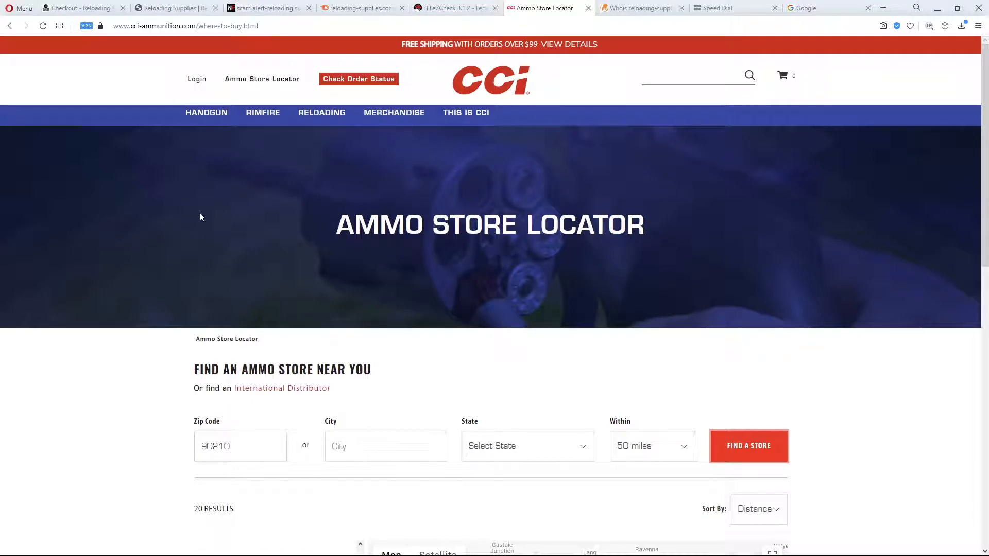
Run a Whois lookup on cci-ammunition.com and highlight registrant Blount, Inc. - CCI, registered 1999
click(186, 26)
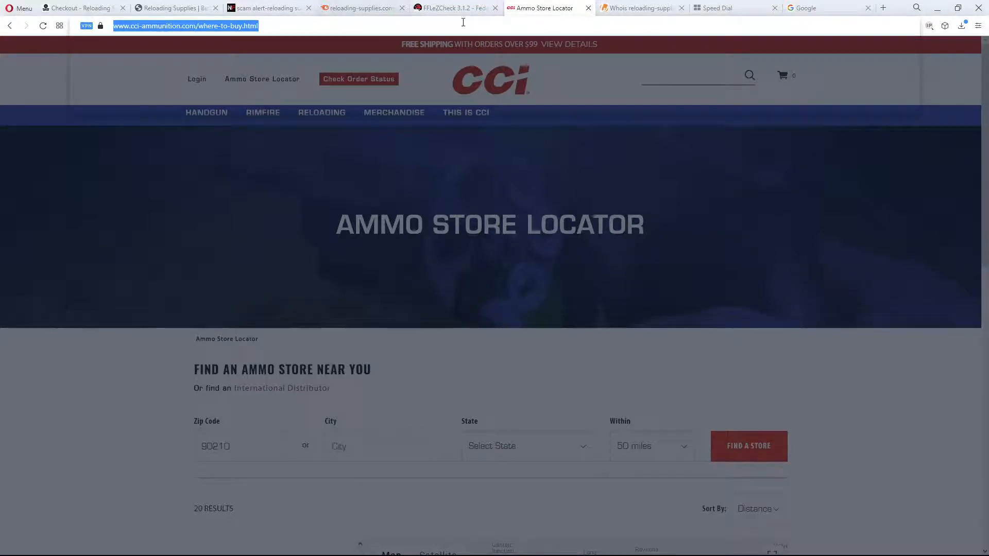
click(640, 8)
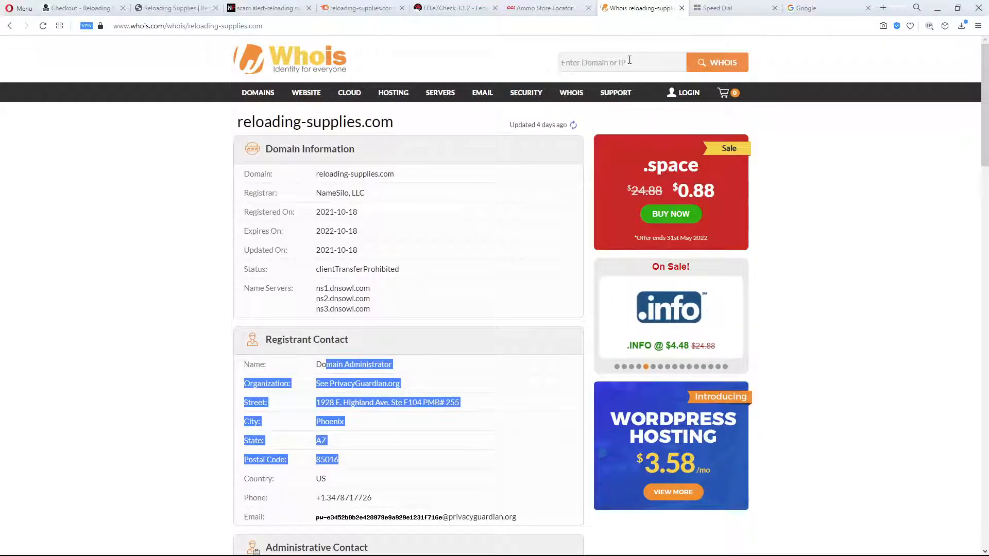
click(606, 61)
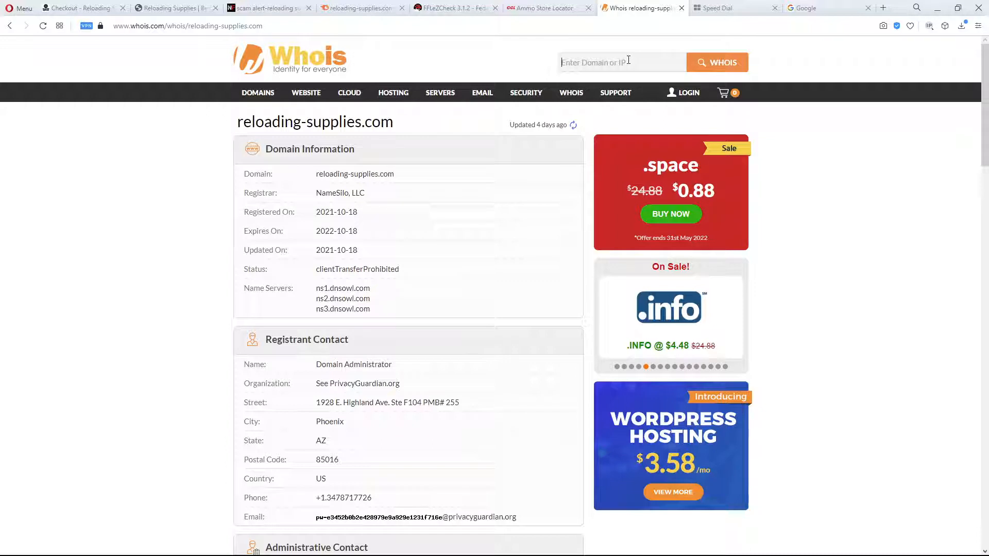
key(ctrl+v)
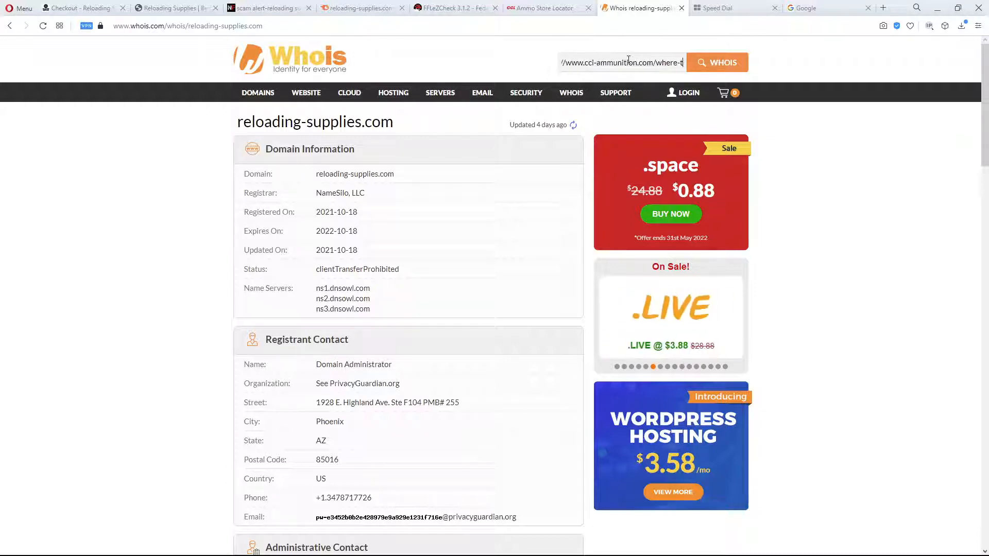
key(BackSpace)
key(BackSpace)
key(BackSpace)
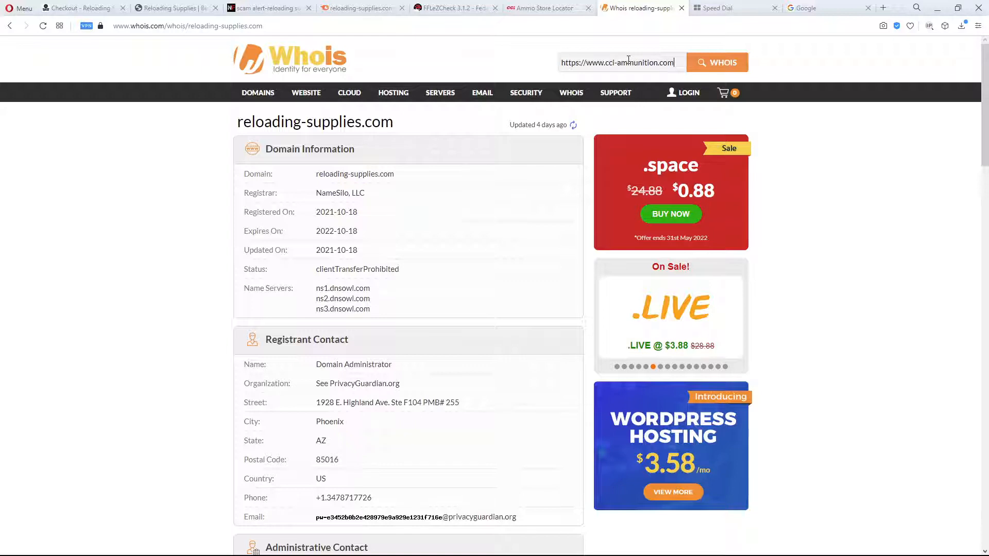
key(Return)
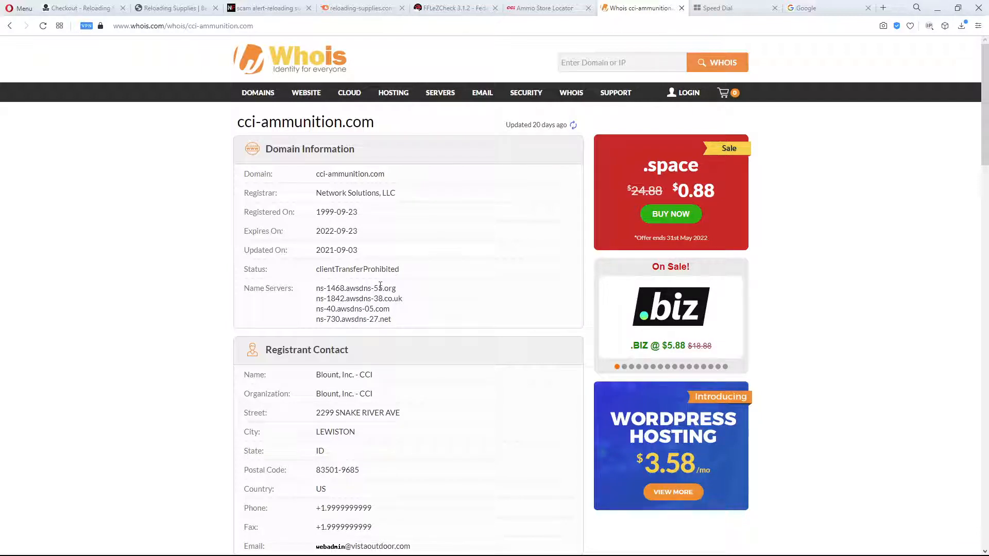
scroll(381, 286, down, 2)
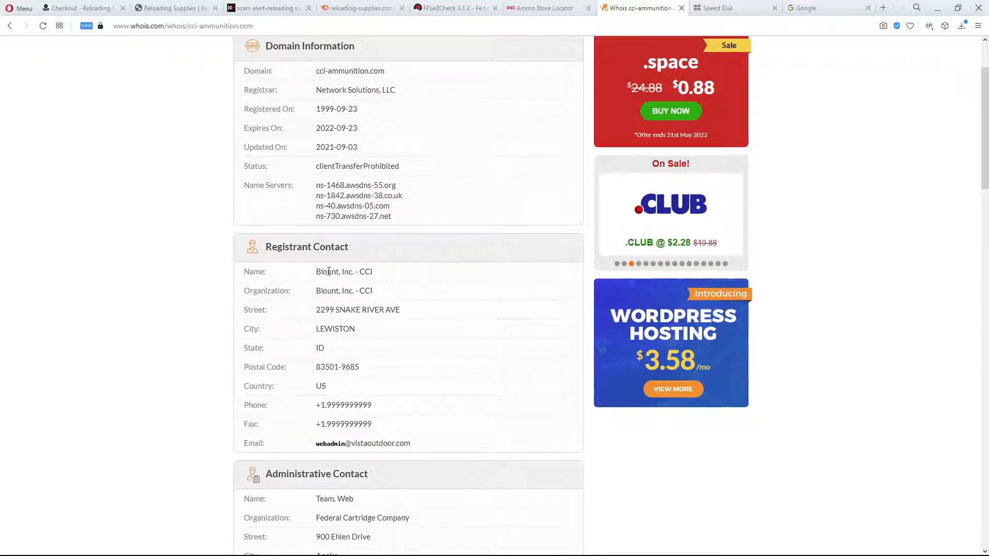
drag(327, 271, 376, 280)
Reach CCI's About Us page via Contact Us and highlight the Vista Outdoor paragraph
click(552, 7)
scroll(505, 448, down, 10)
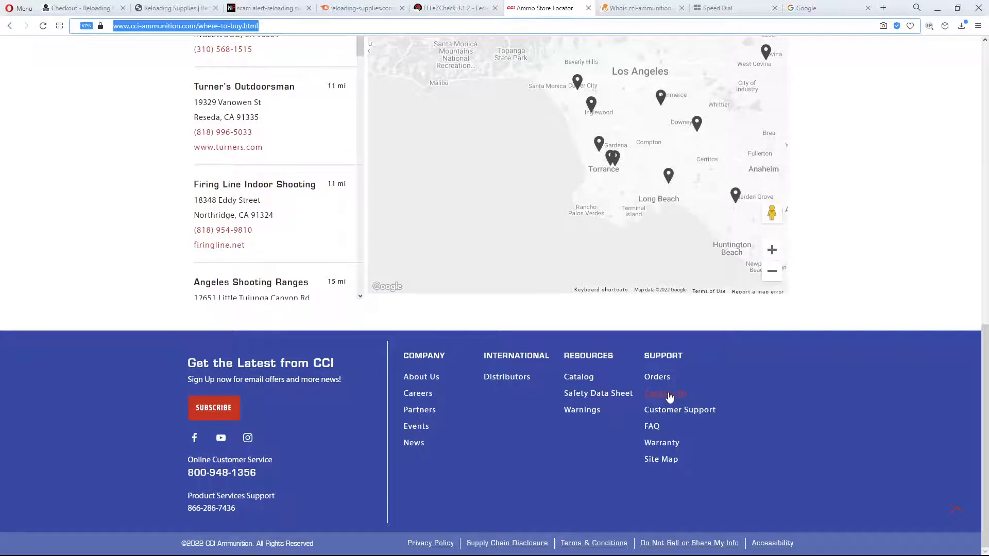
click(669, 397)
scroll(230, 406, down, 5)
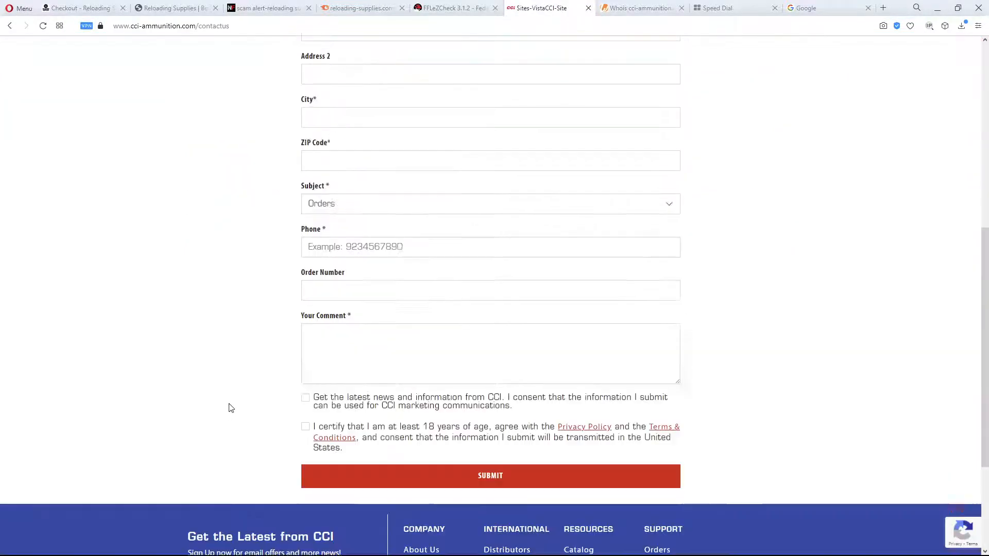
scroll(230, 407, down, 3)
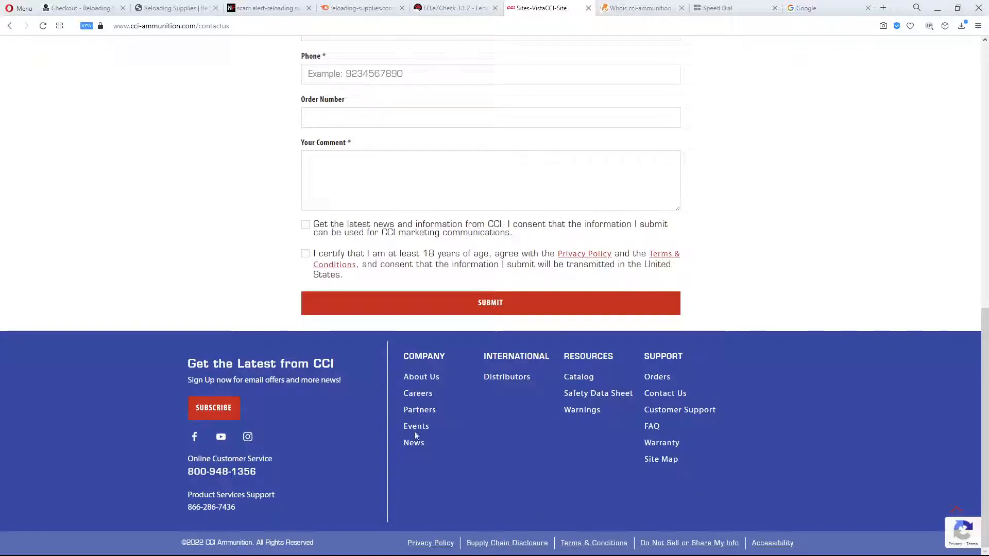
click(421, 376)
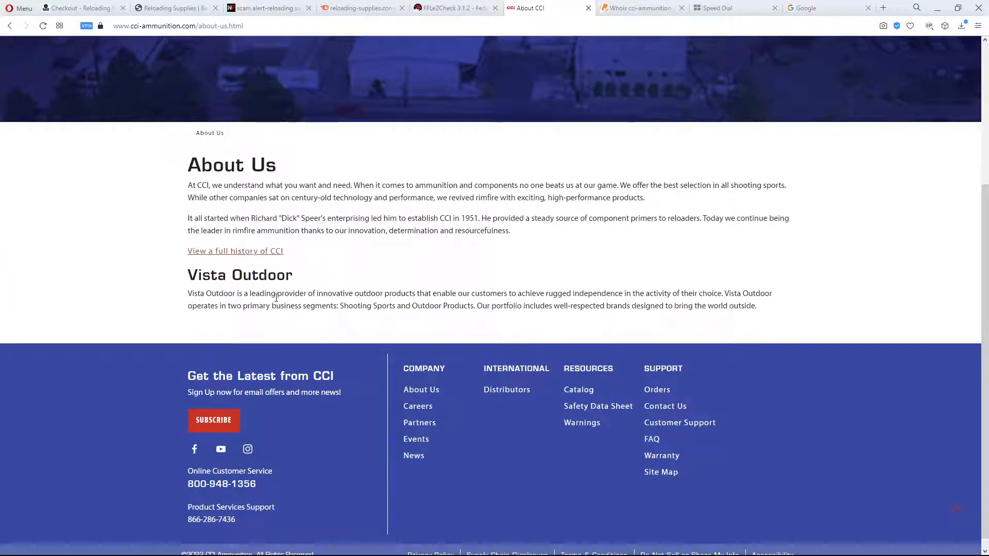
drag(233, 294, 371, 313)
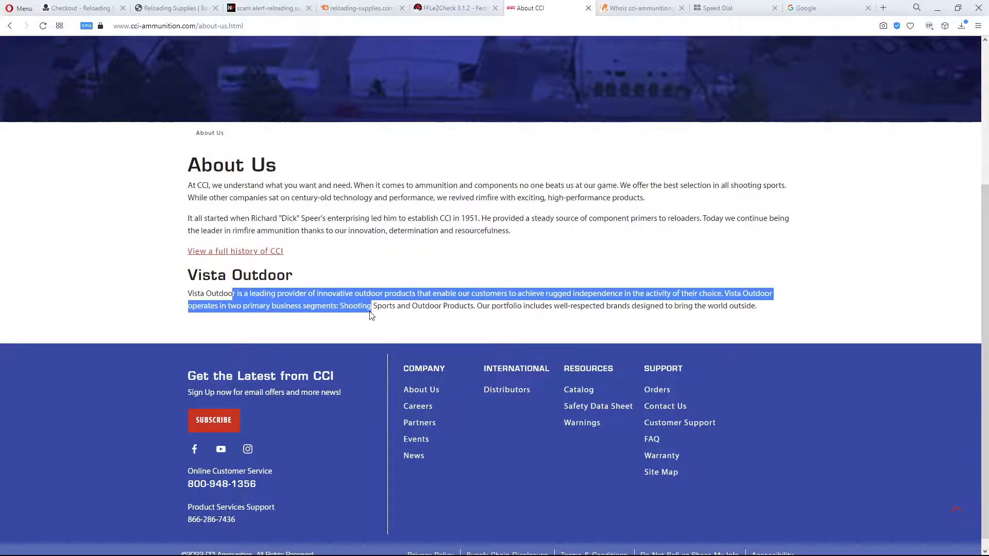
Glance at Semrush's reloading-supplies.com overview, then return to the $32,000,000 checkout page
click(342, 12)
scroll(384, 366, up, 5)
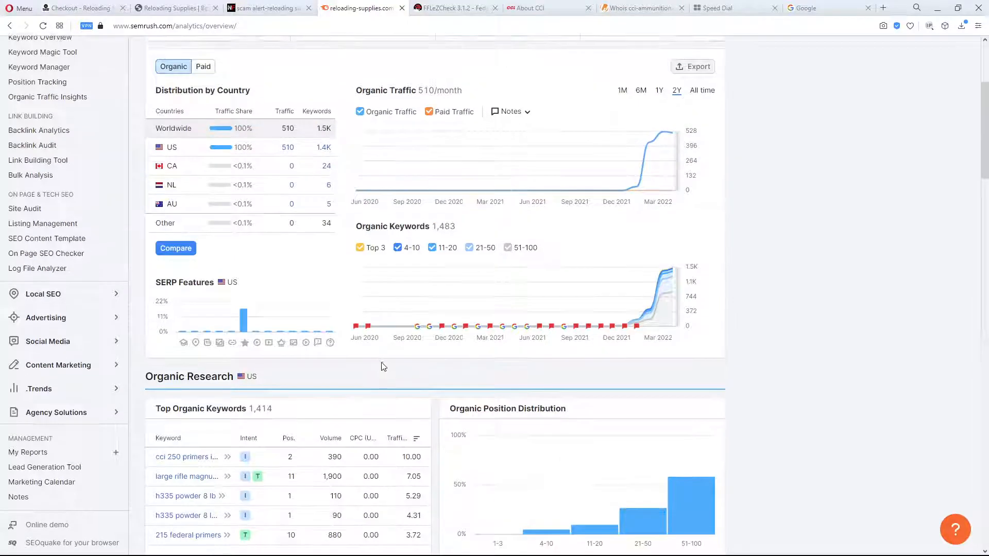
scroll(495, 310, up, 5)
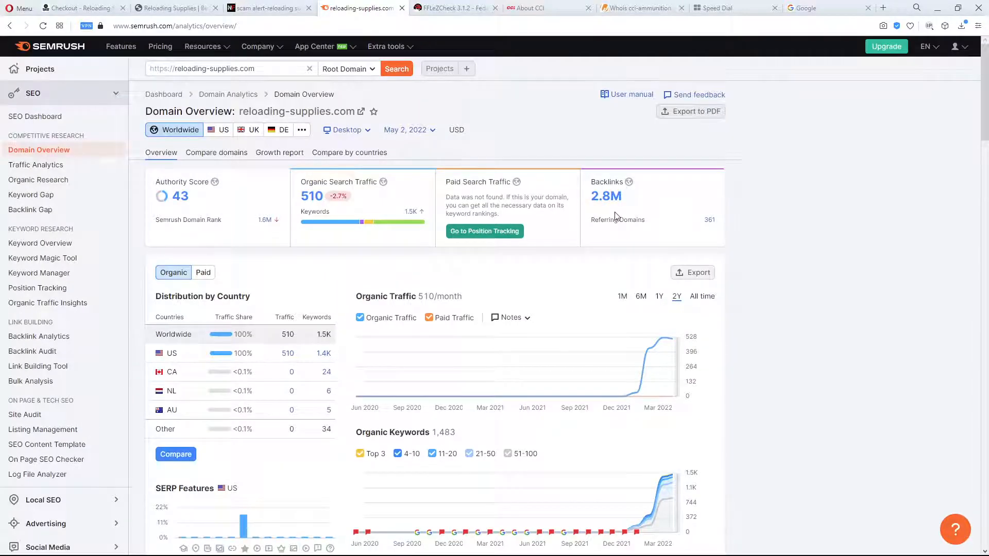
click(81, 8)
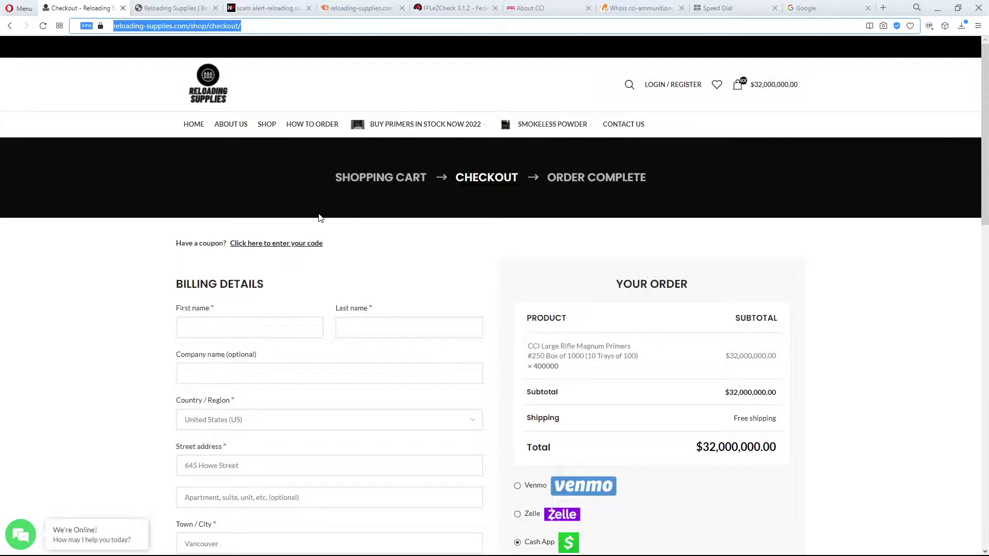
click(318, 217)
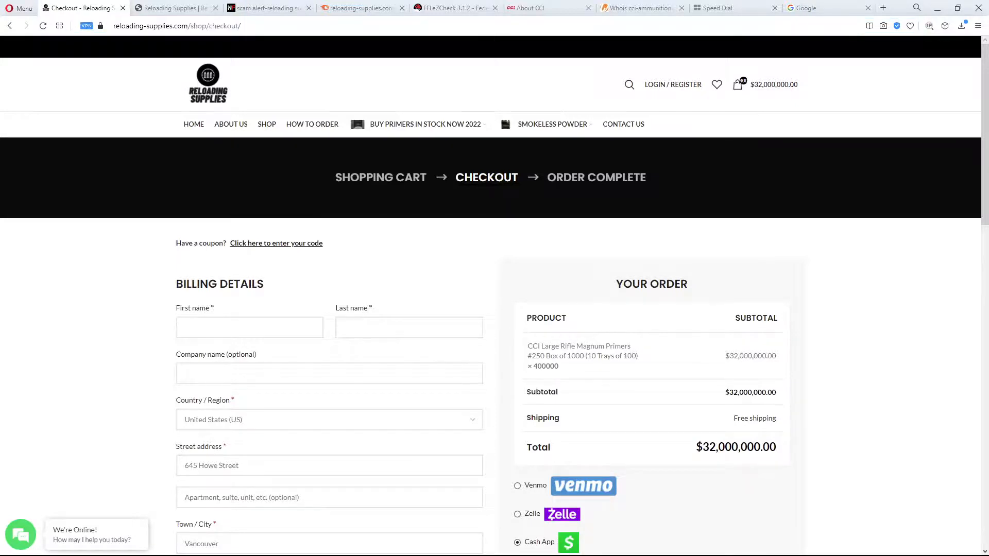